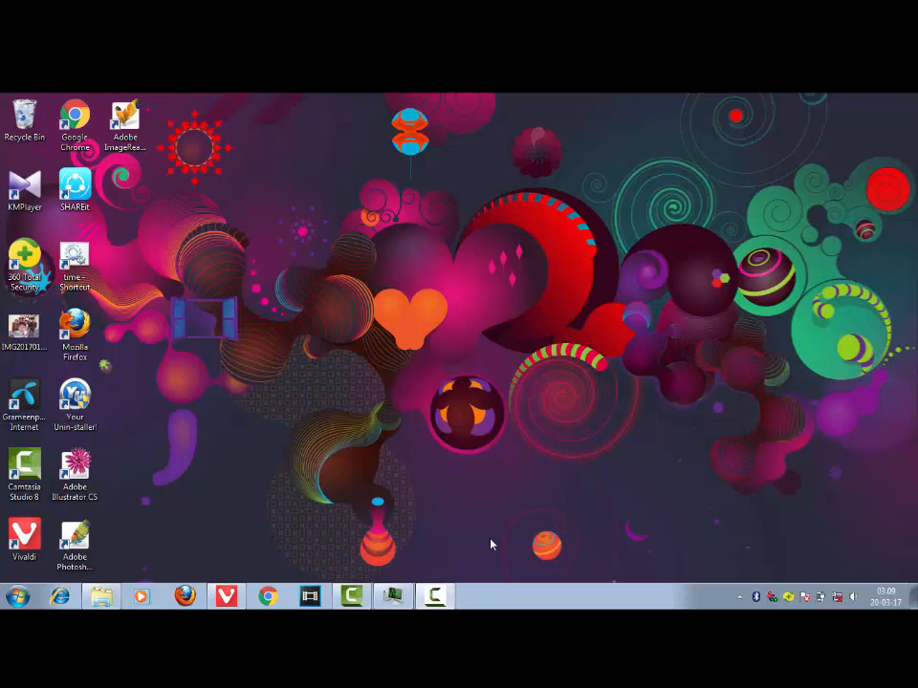
- Open the browser and switch to the Fotor for Windows download page tab
left_click(225, 596)
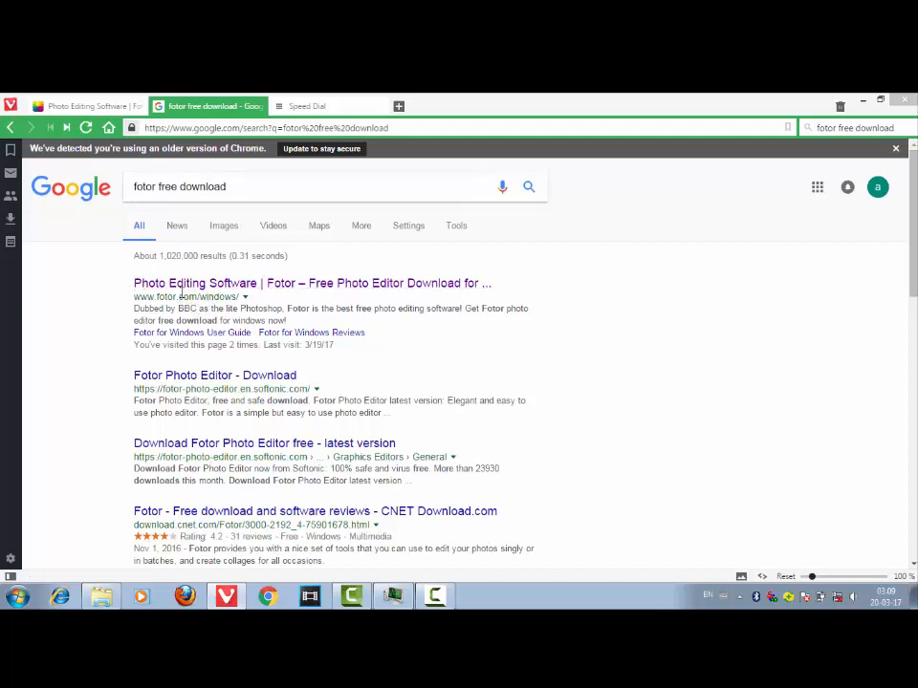
left_click(96, 106)
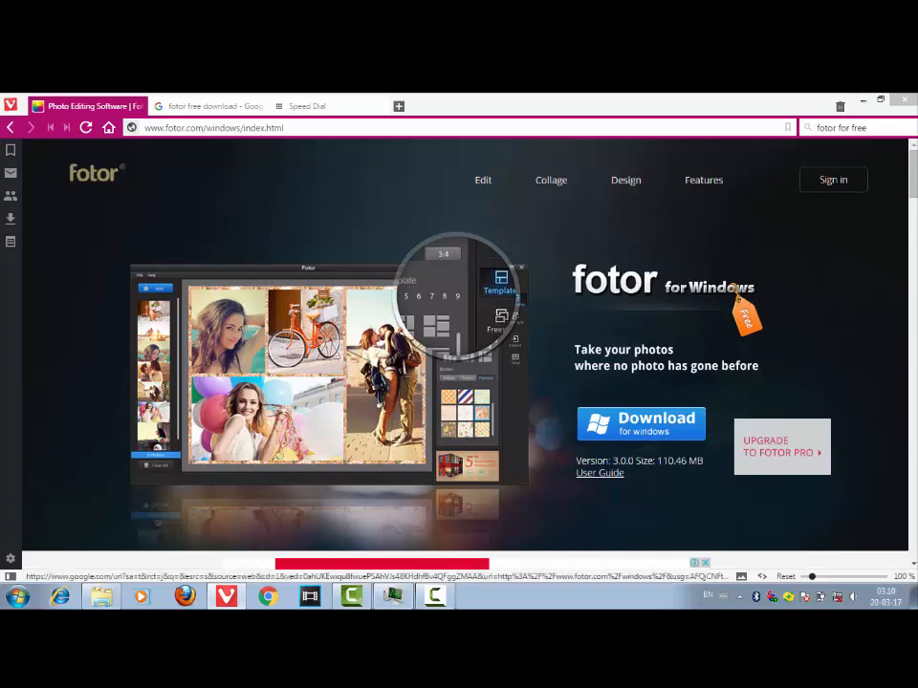
- Open the Downloads folder on the desktop and run the Fotor_v2.0.0_Setup installer
left_click(913, 596)
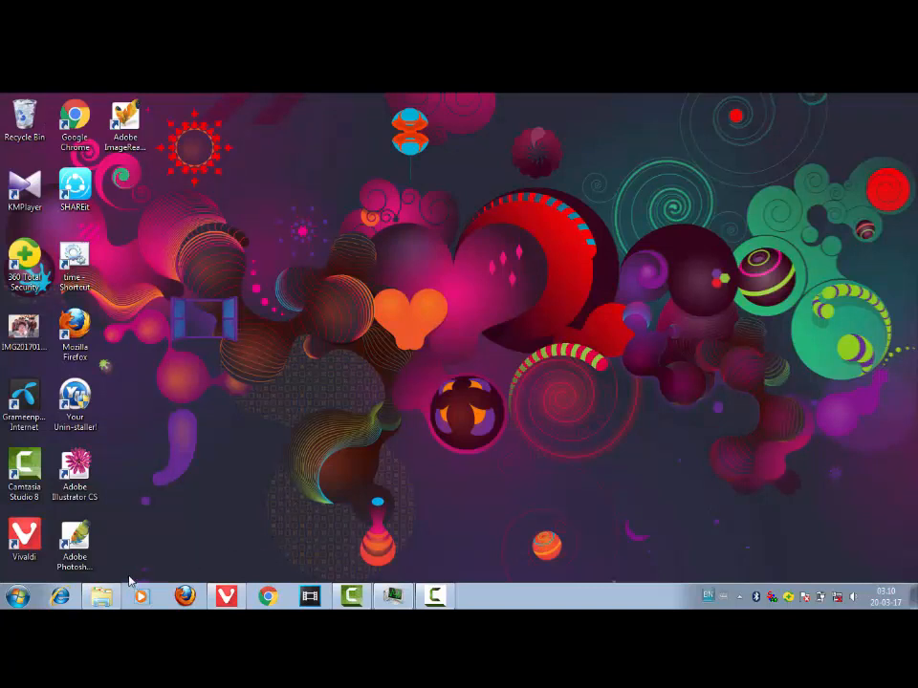
left_click(102, 597)
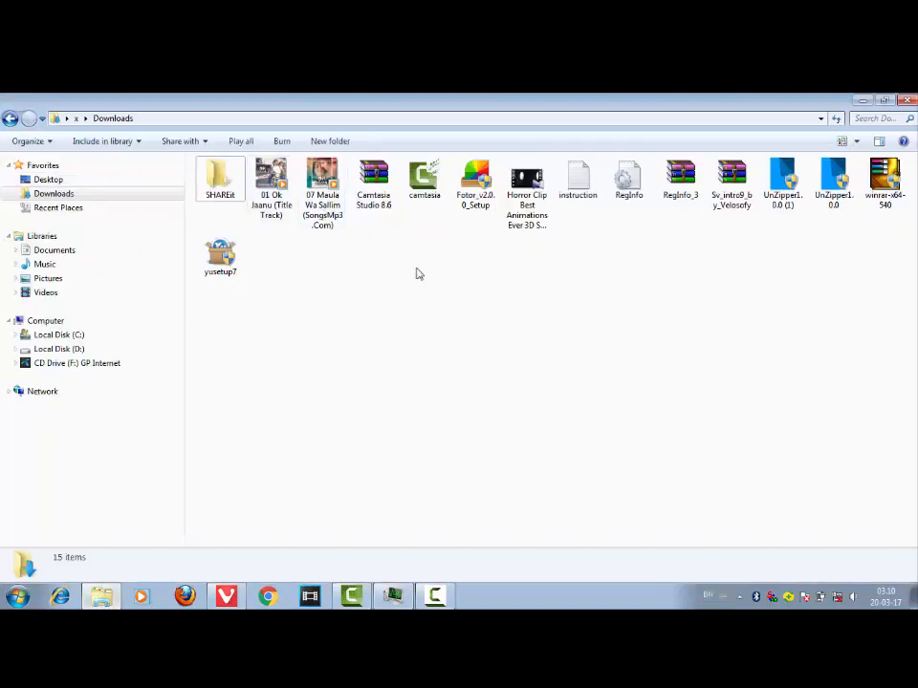
right_click(478, 196)
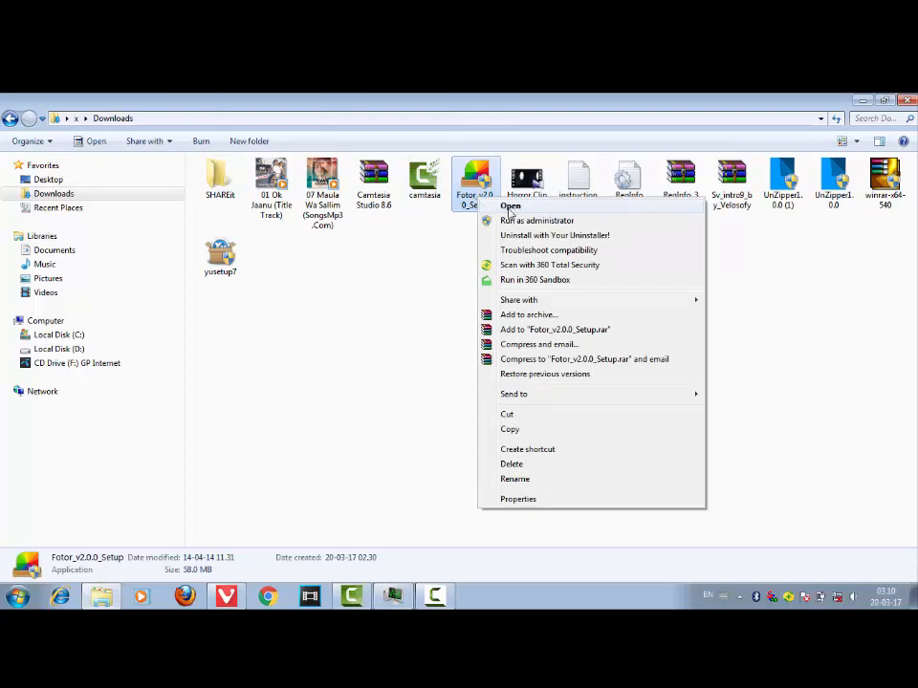
left_click(464, 299)
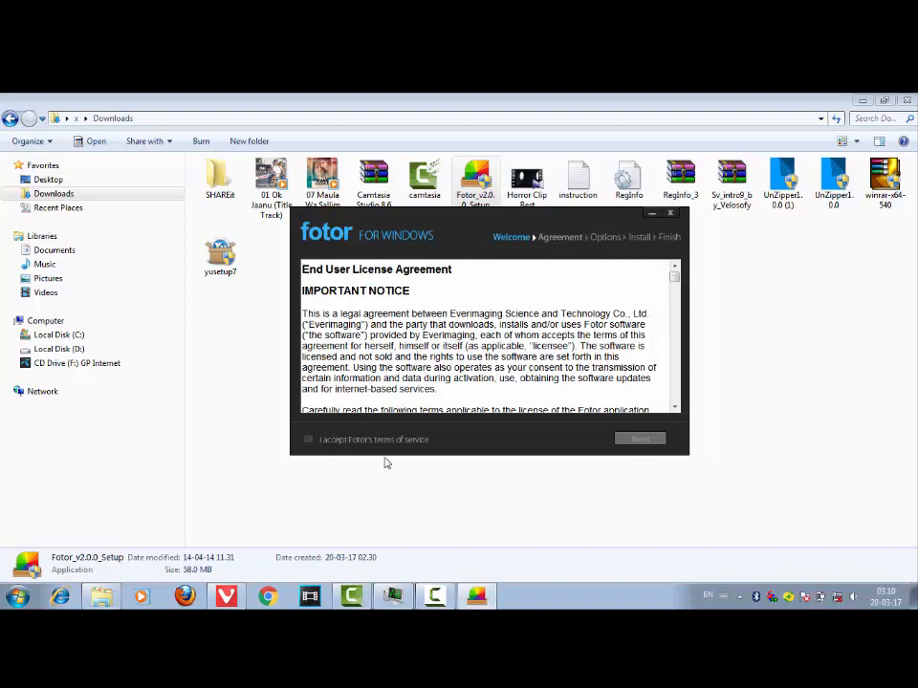
- Accept Fotor's terms of service and complete the installation into C:\Program Files (x86)\Fotor
left_click(310, 439)
left_click(640, 438)
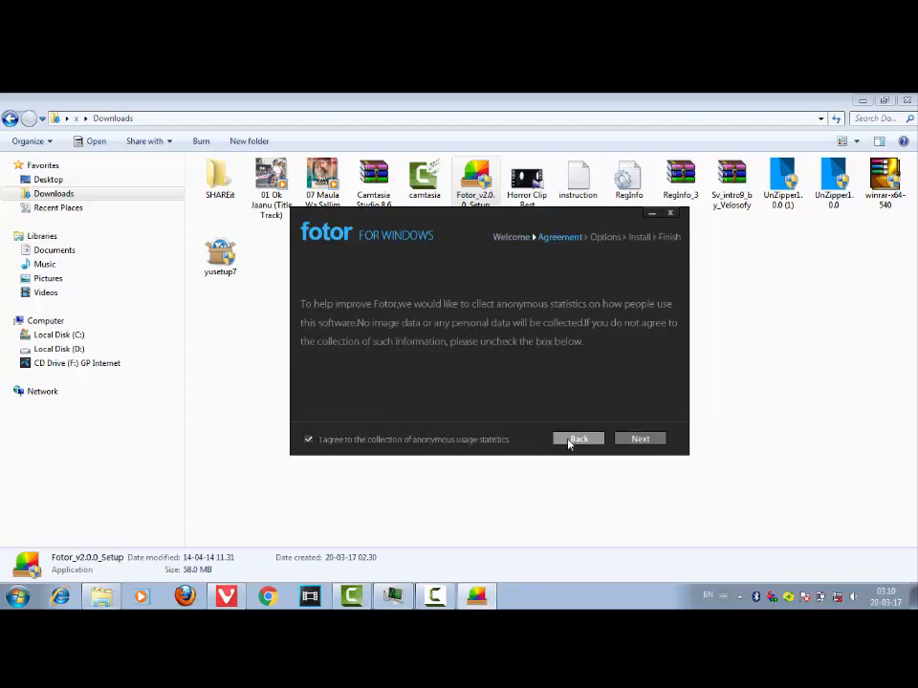
left_click(637, 439)
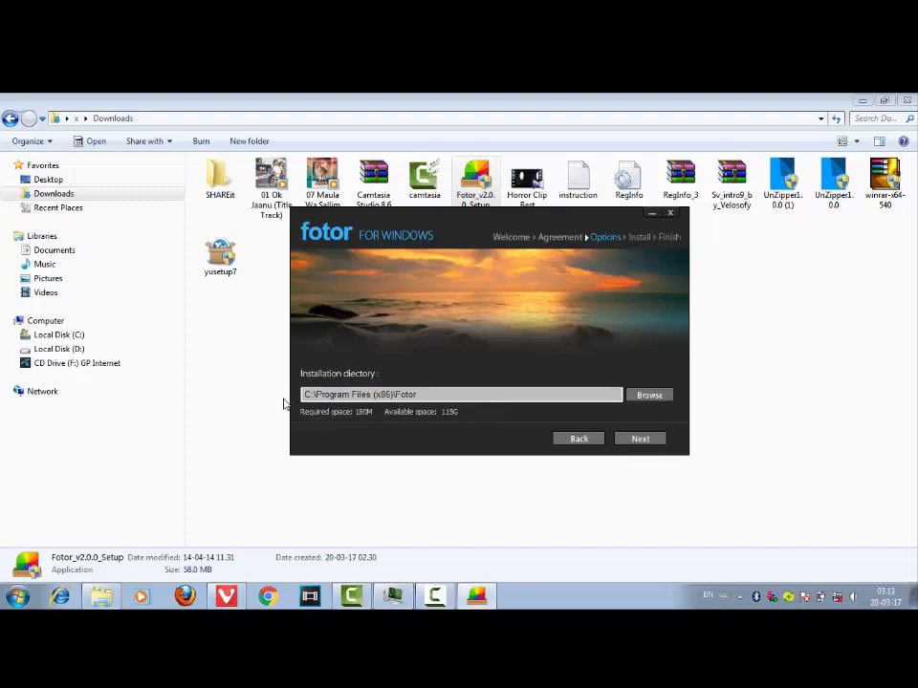
left_click(638, 439)
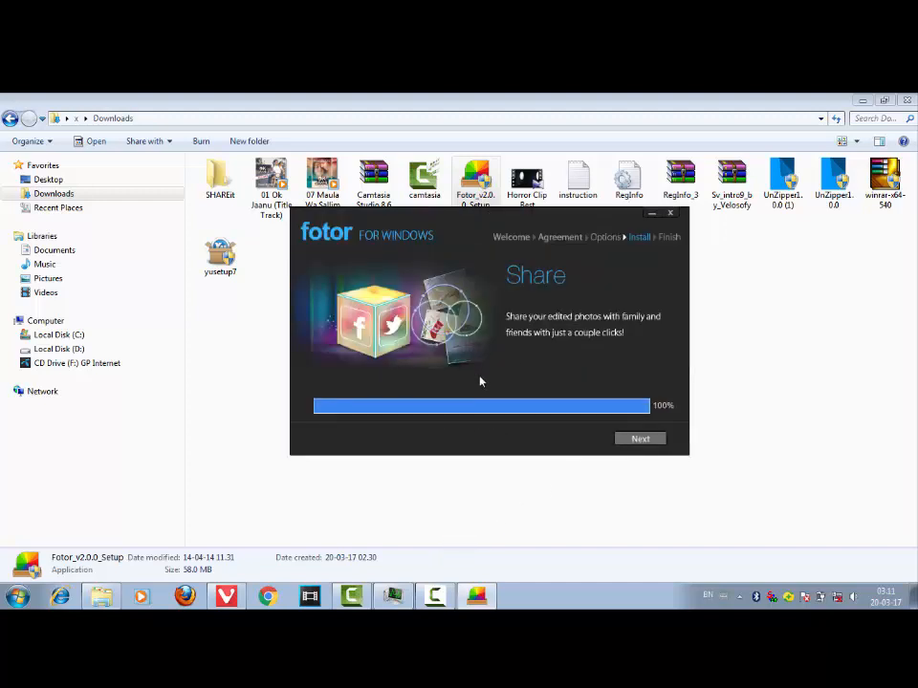
left_click(643, 441)
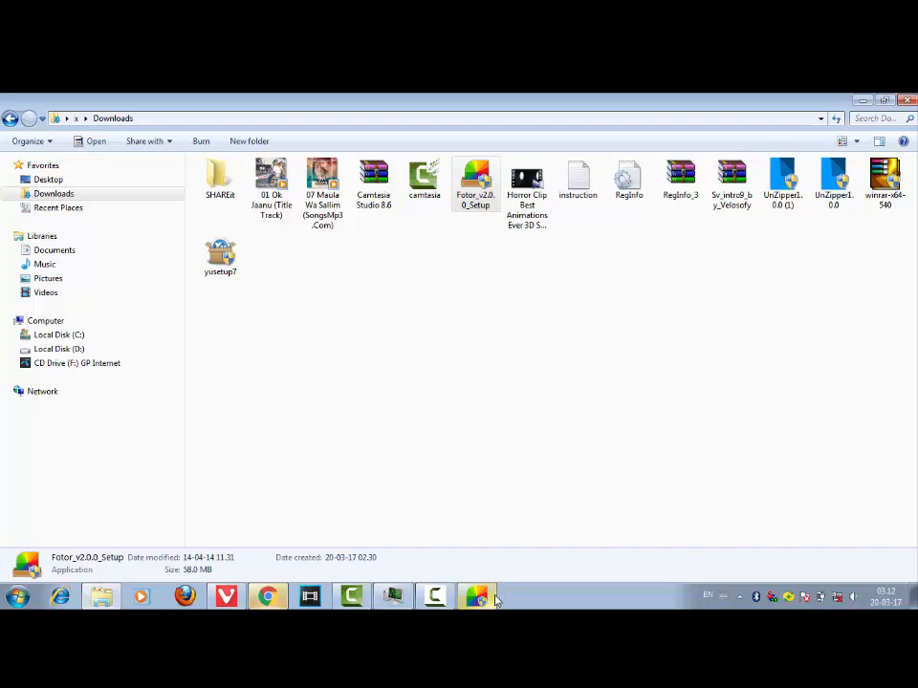
- Launch Fotor in Edit mode, page through the introduction slides and close them
left_click(492, 596)
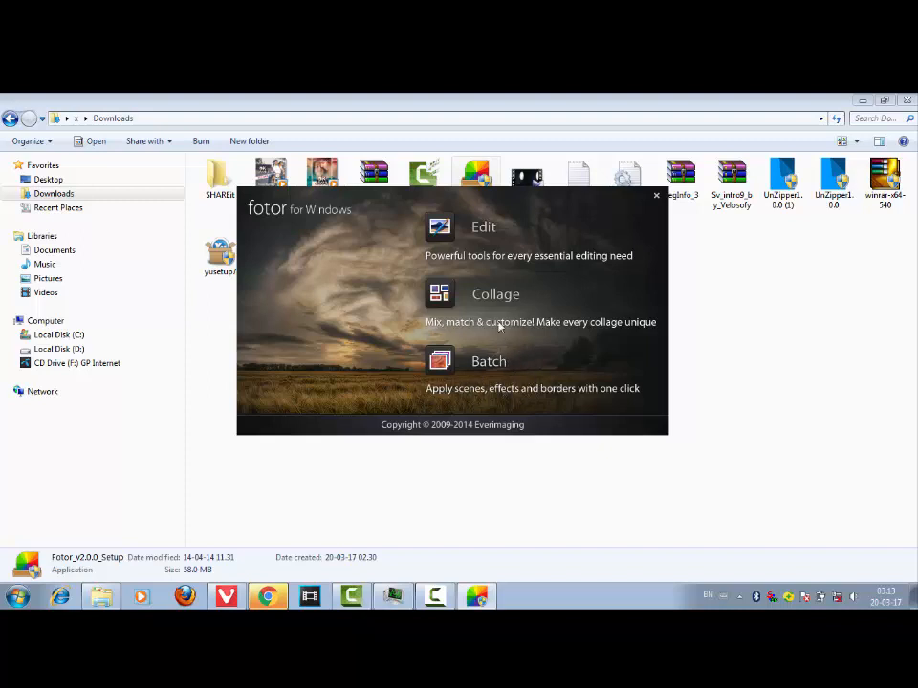
left_click(443, 228)
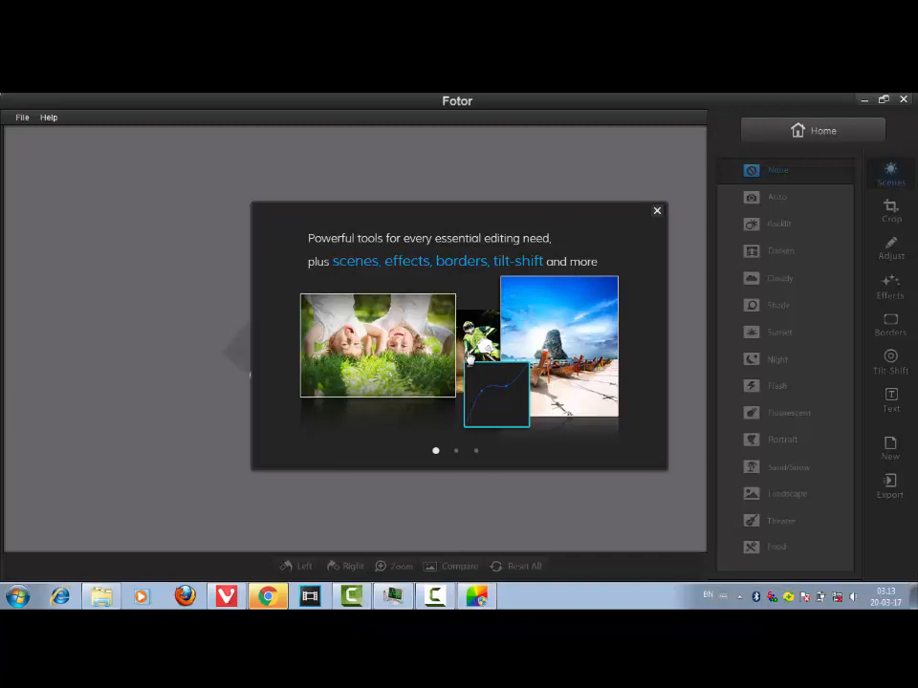
left_click(456, 451)
left_click(476, 451)
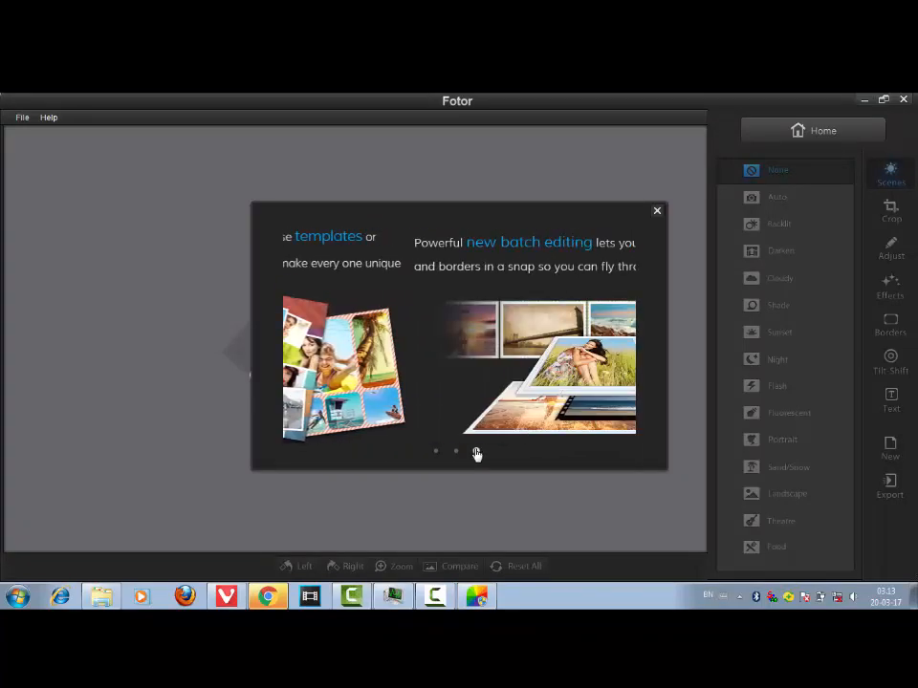
left_click(657, 210)
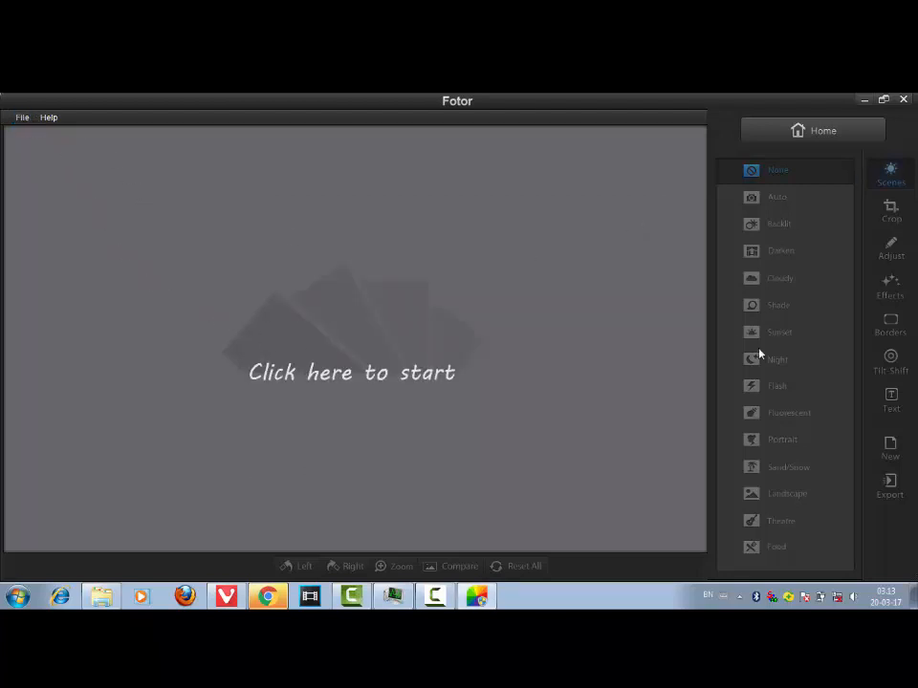
left_click(22, 117)
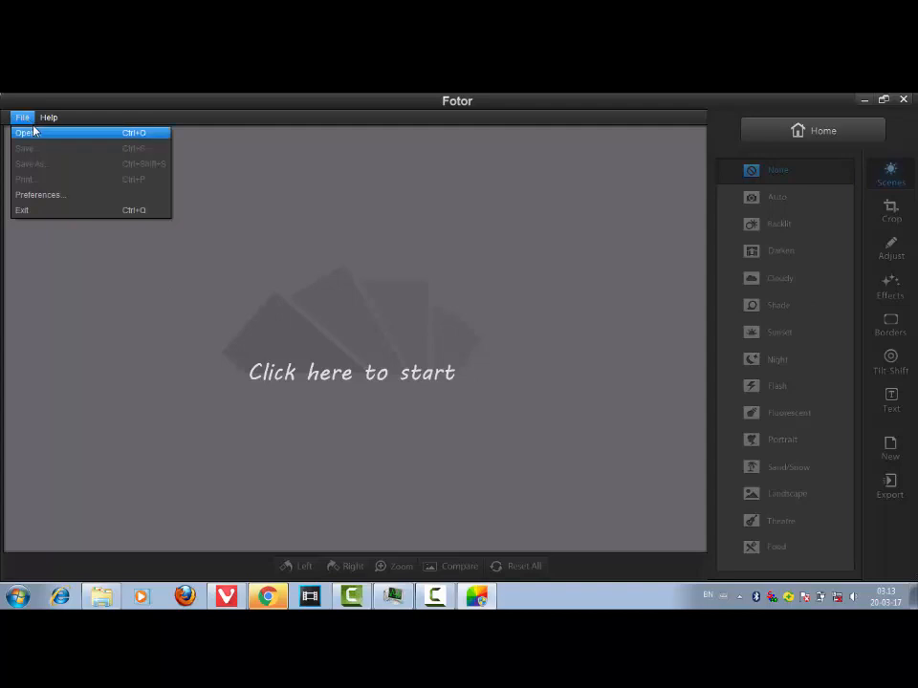
left_click(26, 134)
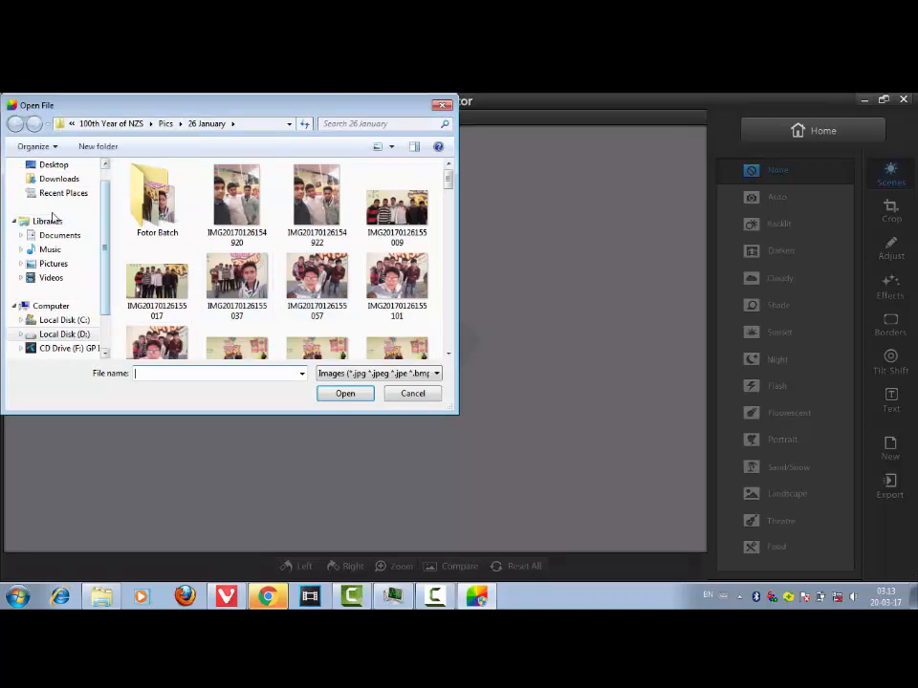
left_click(59, 165)
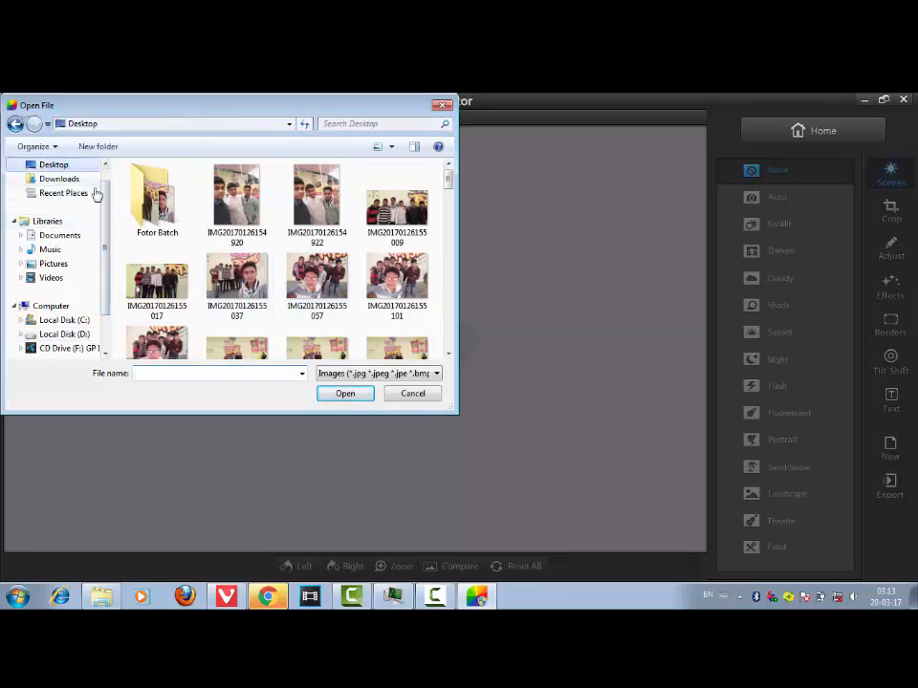
left_click(241, 245)
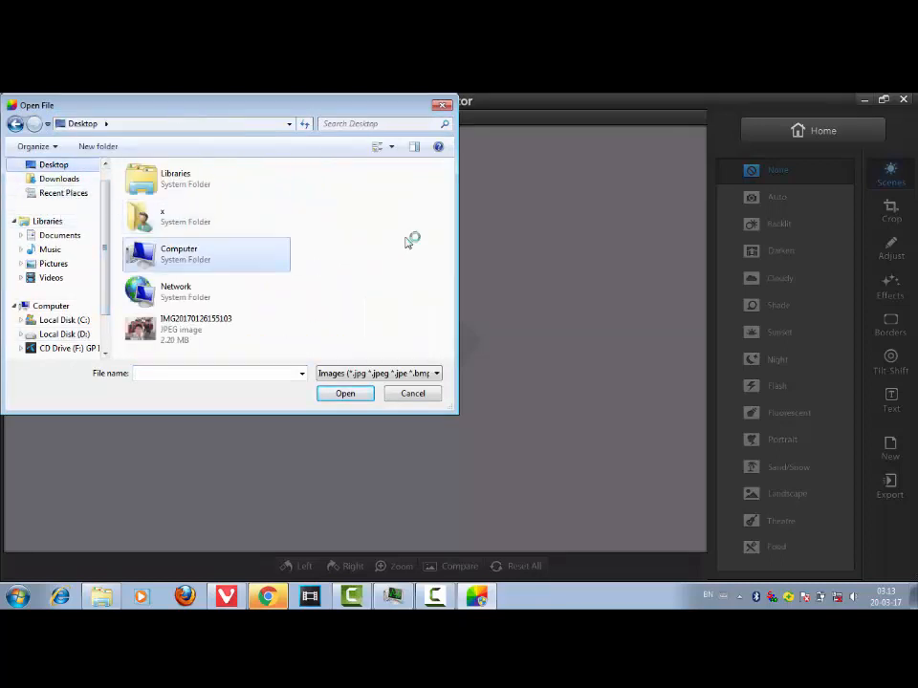
left_click(180, 332)
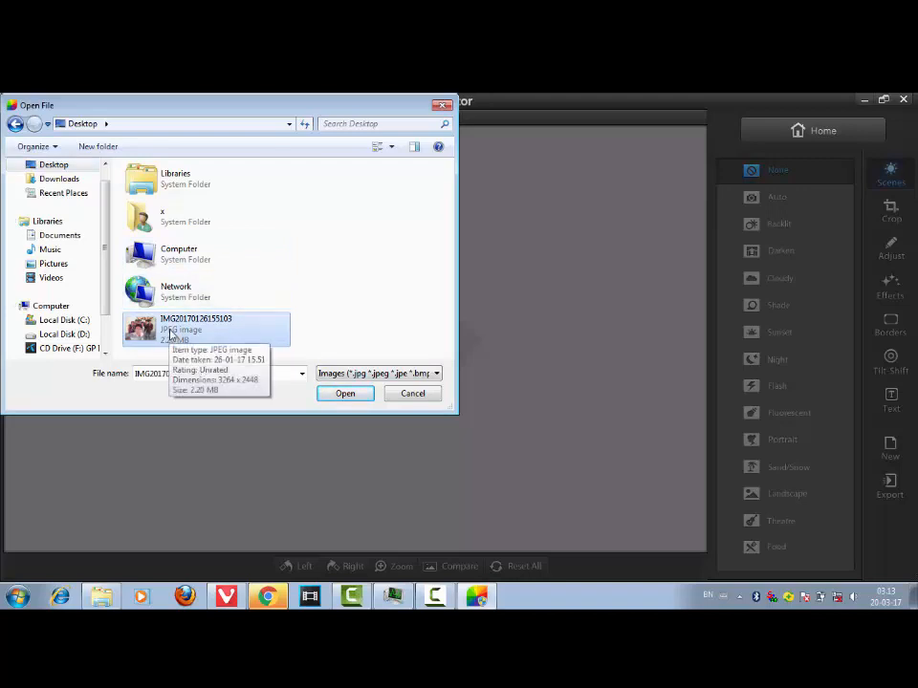
left_click(347, 394)
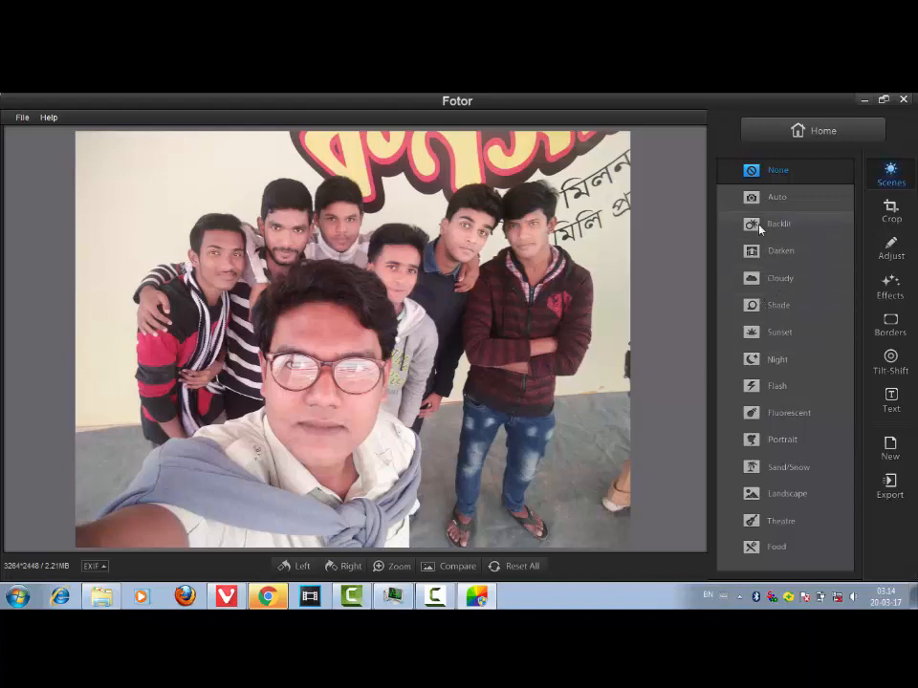
- Straighten the photo with a slight rotation using the Crop tool's Straighten option
left_click(895, 211)
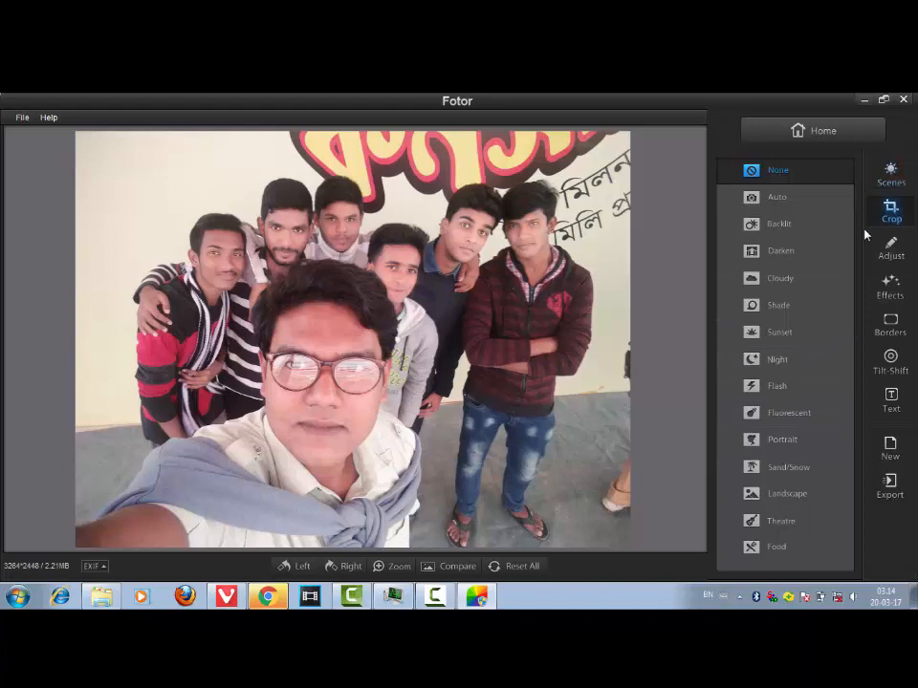
left_click(846, 170)
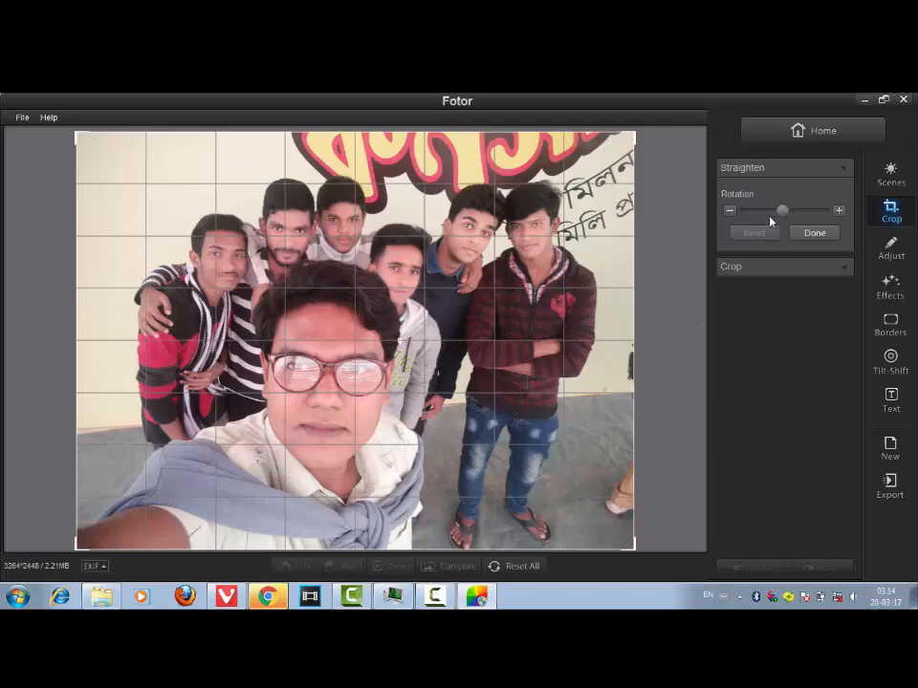
mouse_move(770, 221)
left_mouse_down()
mouse_move(754, 224)
mouse_move(803, 213)
mouse_move(772, 218)
left_mouse_up()
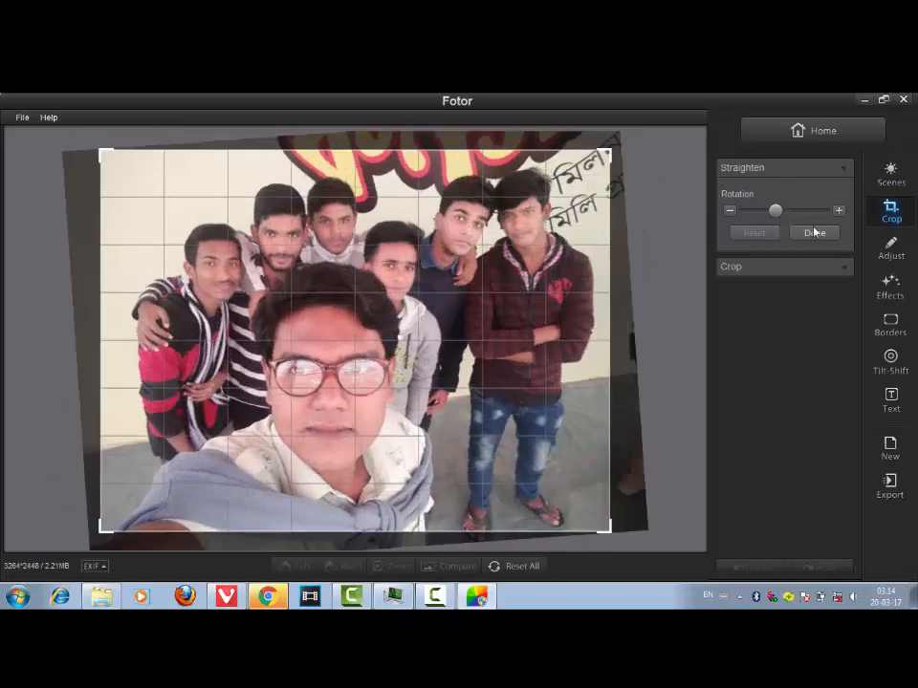
- Preview the Square, 3 x 5 and 4 x 3 (DVD) crop ratios, settling on the Original ratio
left_click(844, 271)
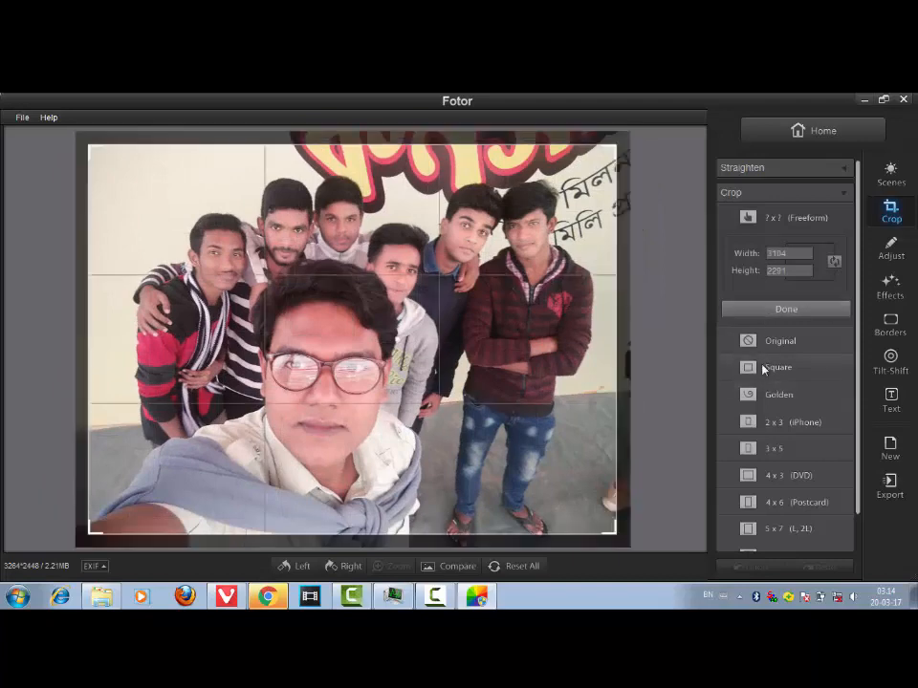
left_click(744, 364)
left_click(774, 448)
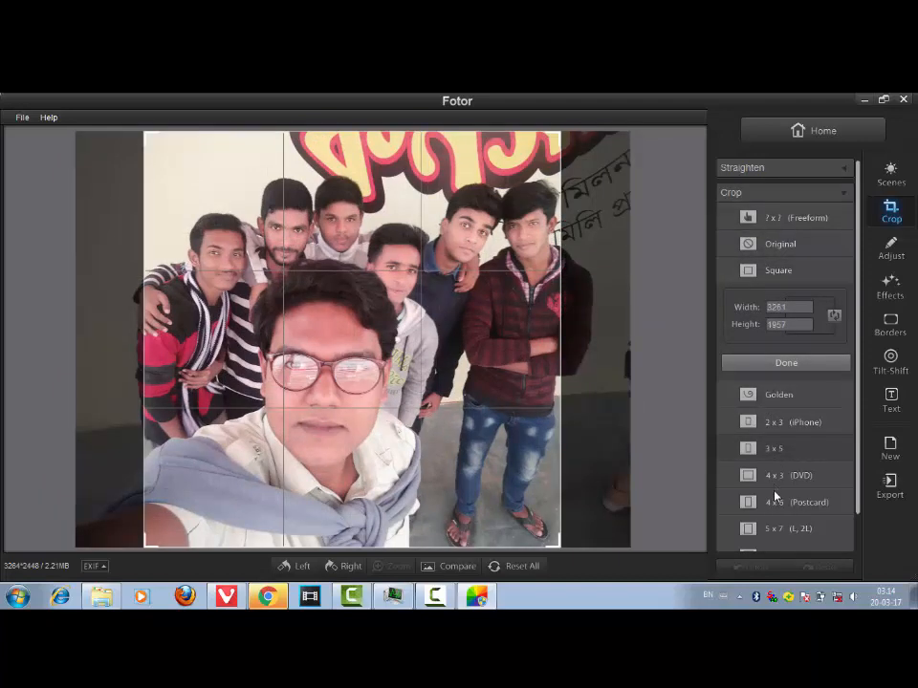
left_click(771, 483)
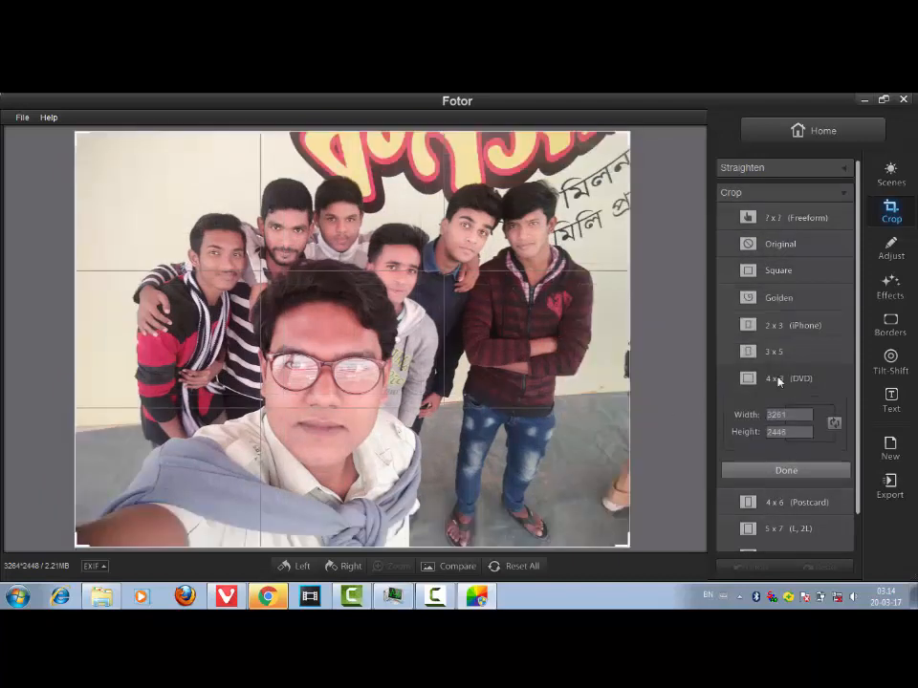
left_click(777, 246)
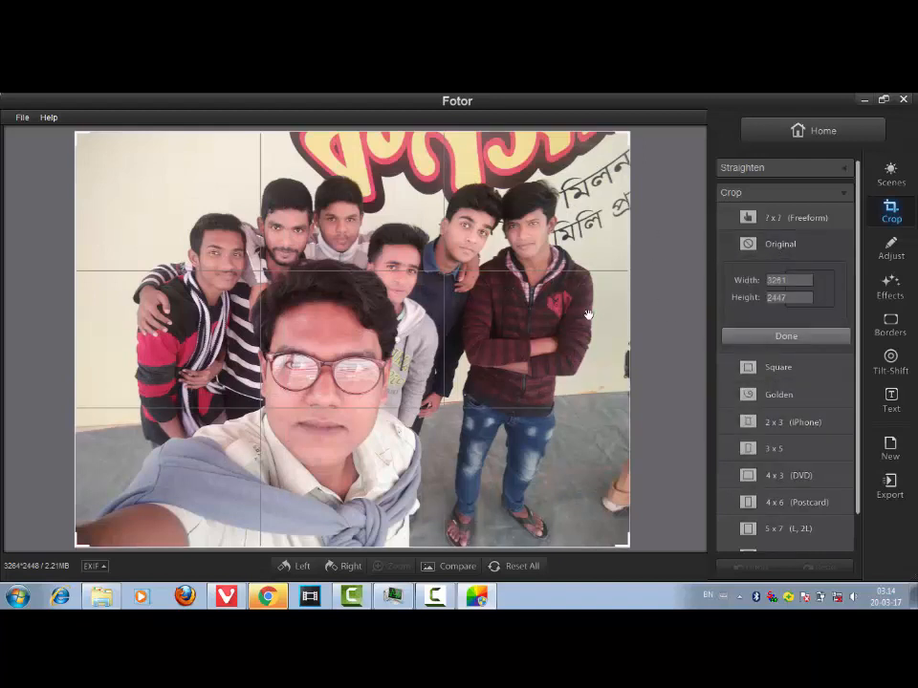
- In Adjust's Tone settings, lower the brightness and raise the contrast
left_click(891, 251)
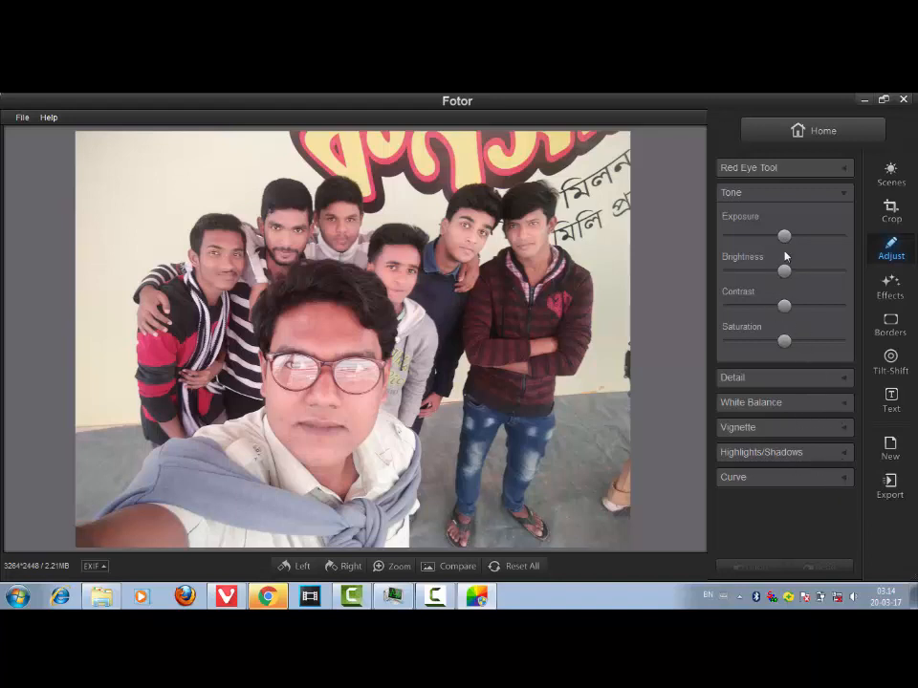
left_click_drag(784, 270, 792, 307)
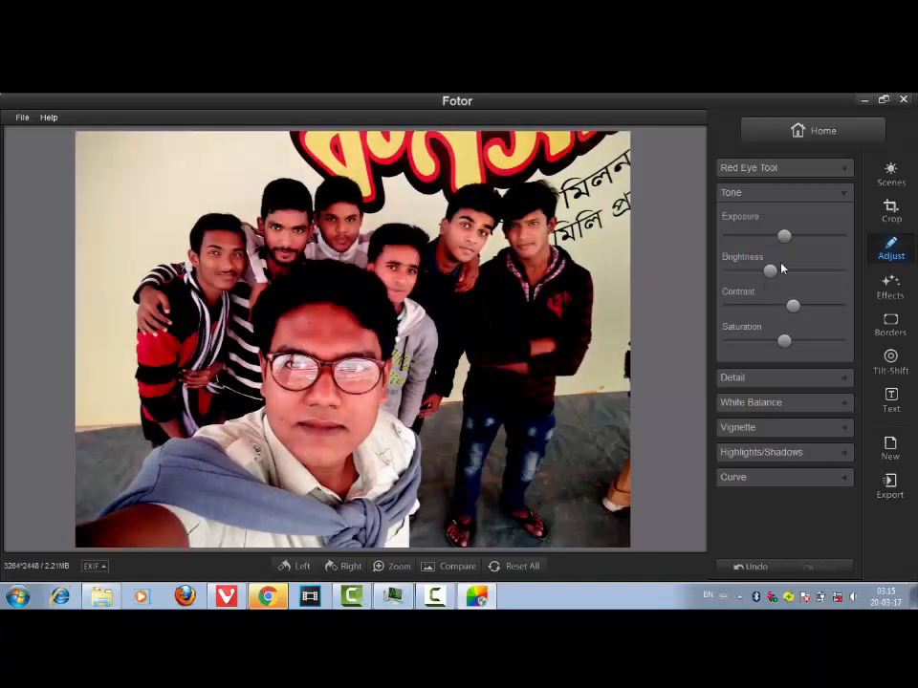
- Apply the Classic Dawn Light effect and set its intensity to slightly below maximum
left_click(893, 287)
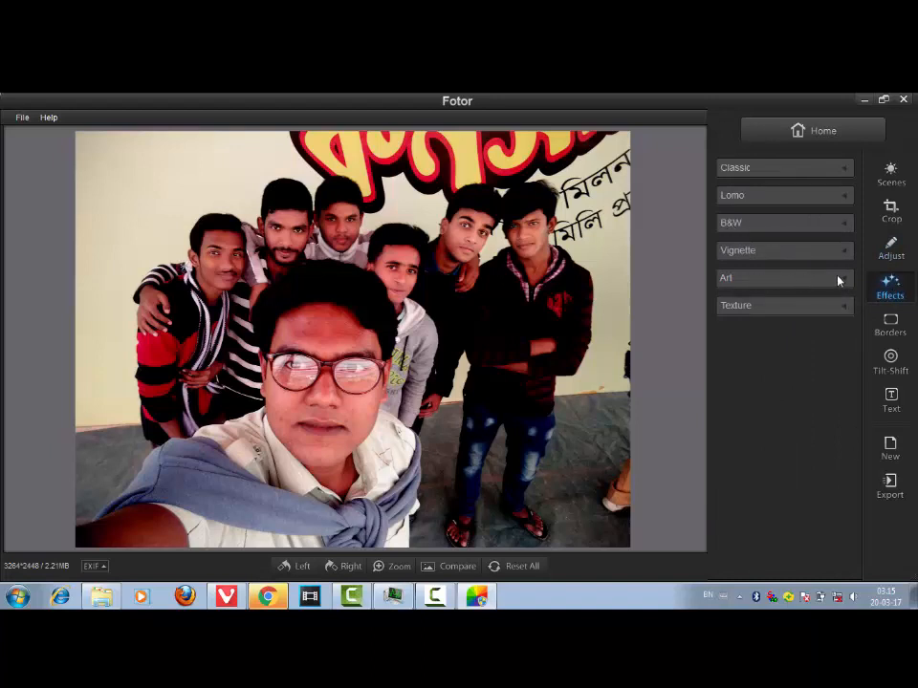
left_click(841, 170)
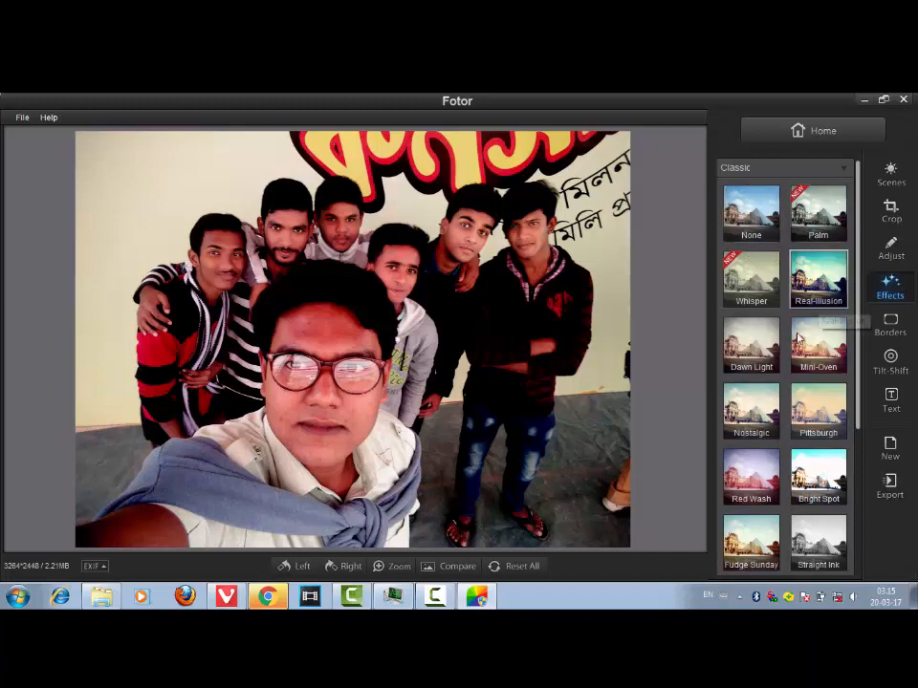
scroll(858, 330, "down", 1)
scroll(857, 330, "down", 2)
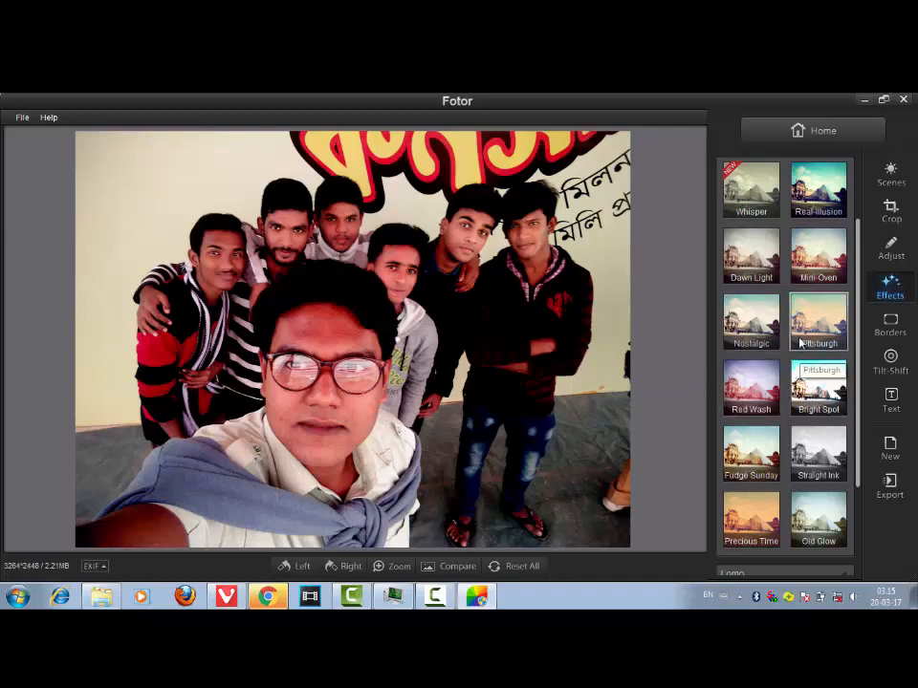
left_click(751, 270)
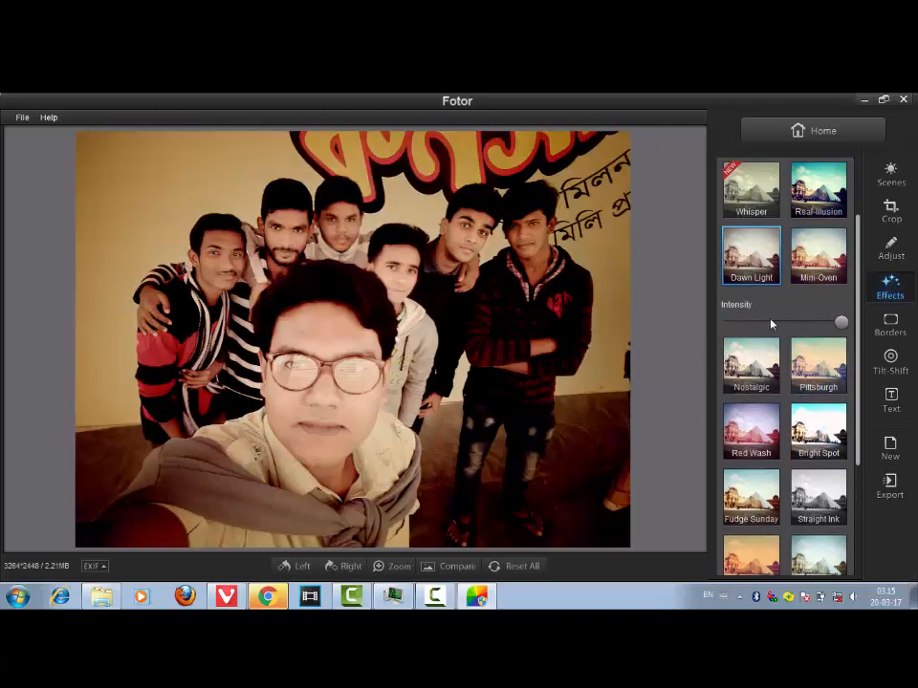
left_click_drag(844, 325, 800, 323)
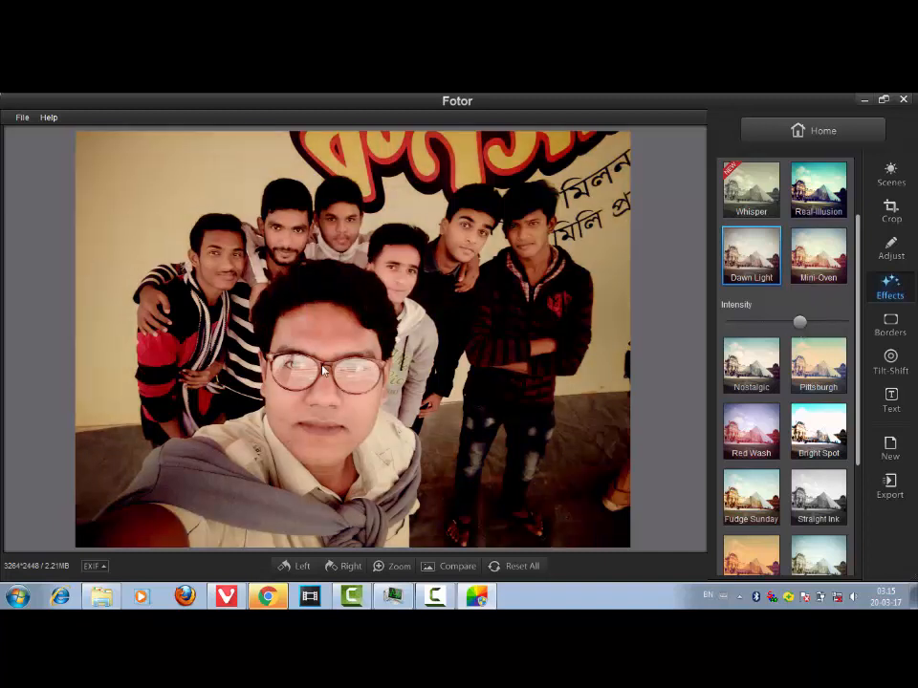
left_click_drag(800, 323, 829, 326)
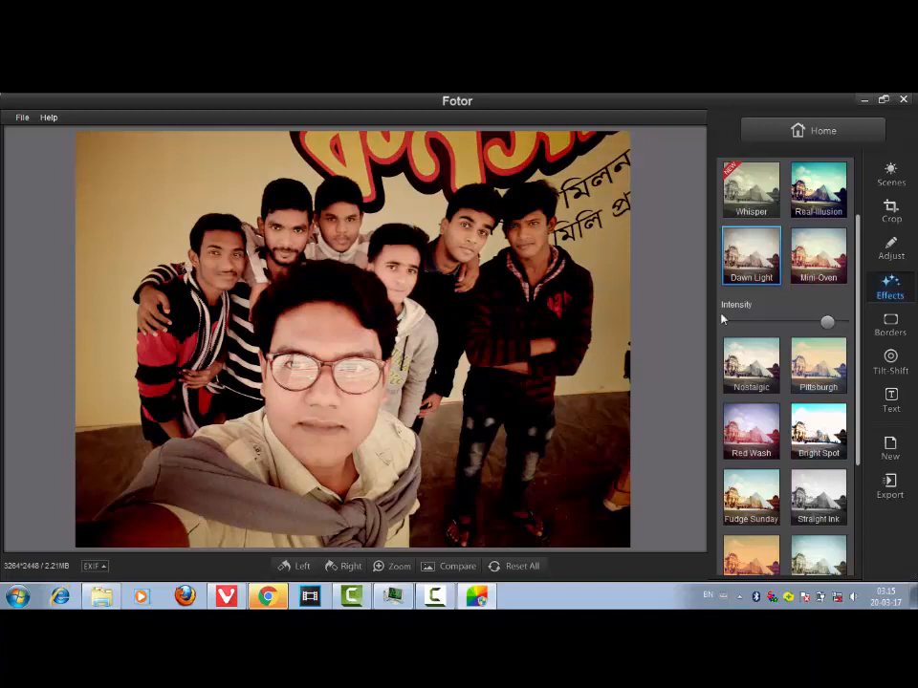
- Raise the Dawn Light effect intensity to maximum
left_click_drag(828, 322, 838, 322)
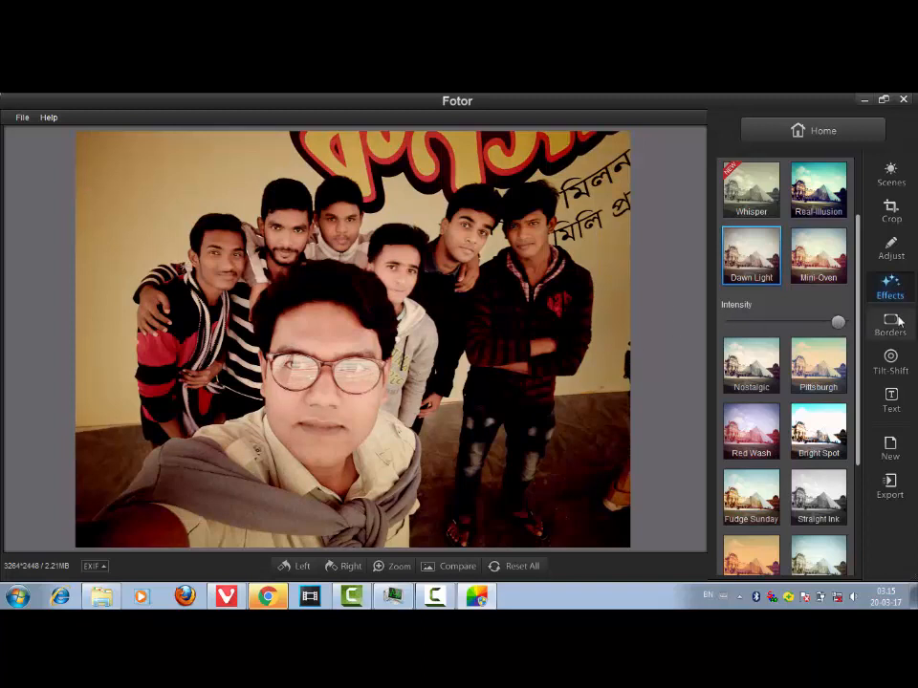
- Try the Just Bold, Digital, Film and Old TV borders, then set the border back to None
left_click(893, 323)
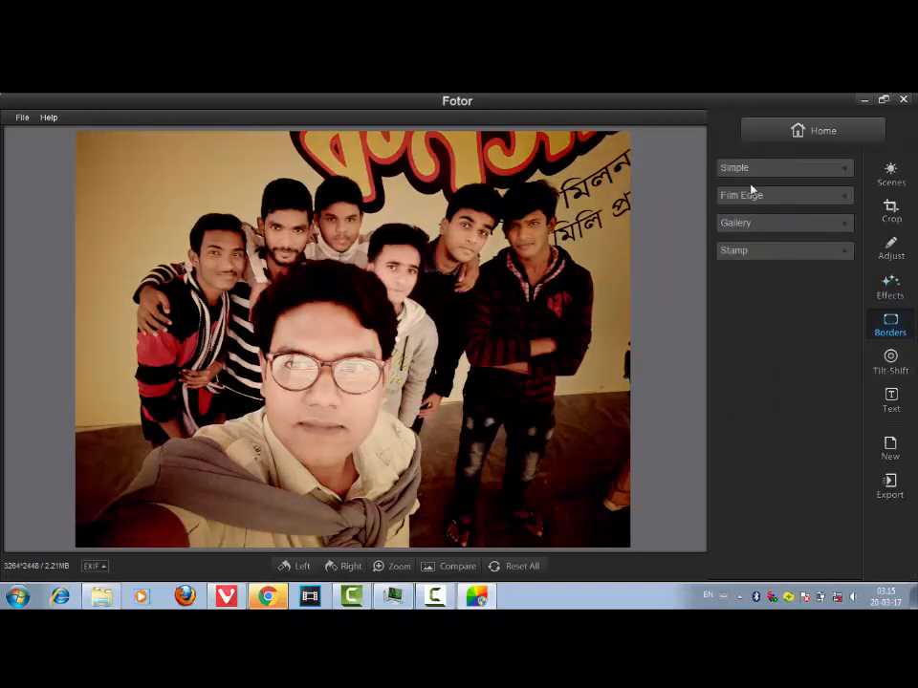
left_click(845, 172)
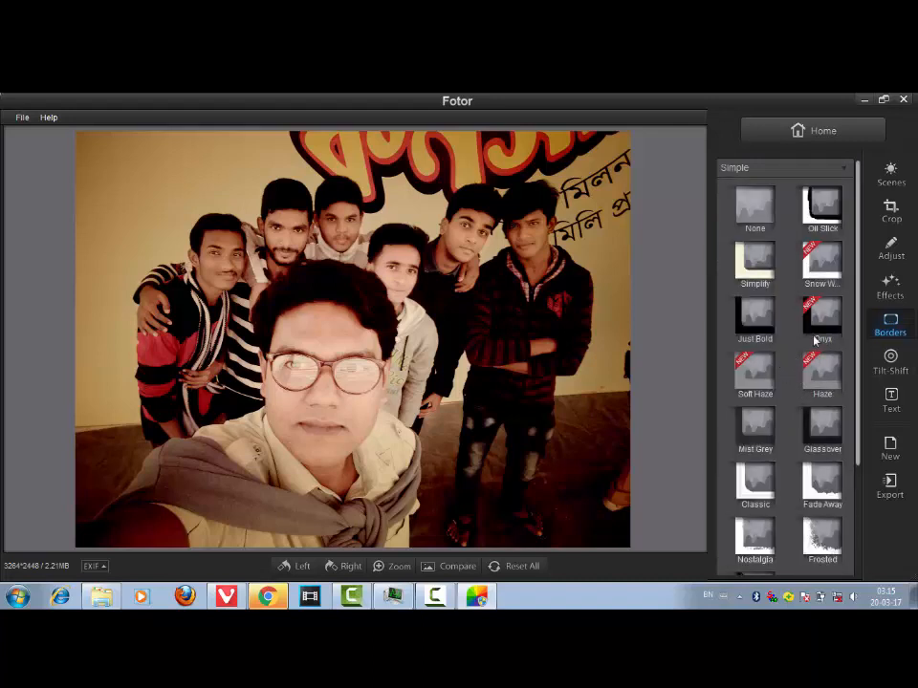
left_click(764, 323)
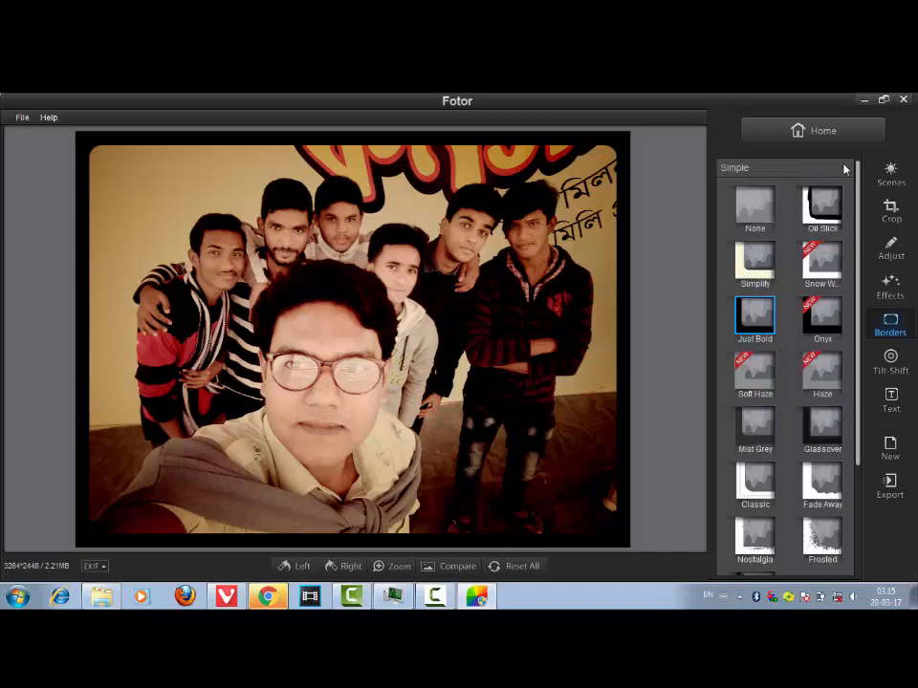
left_click(844, 168)
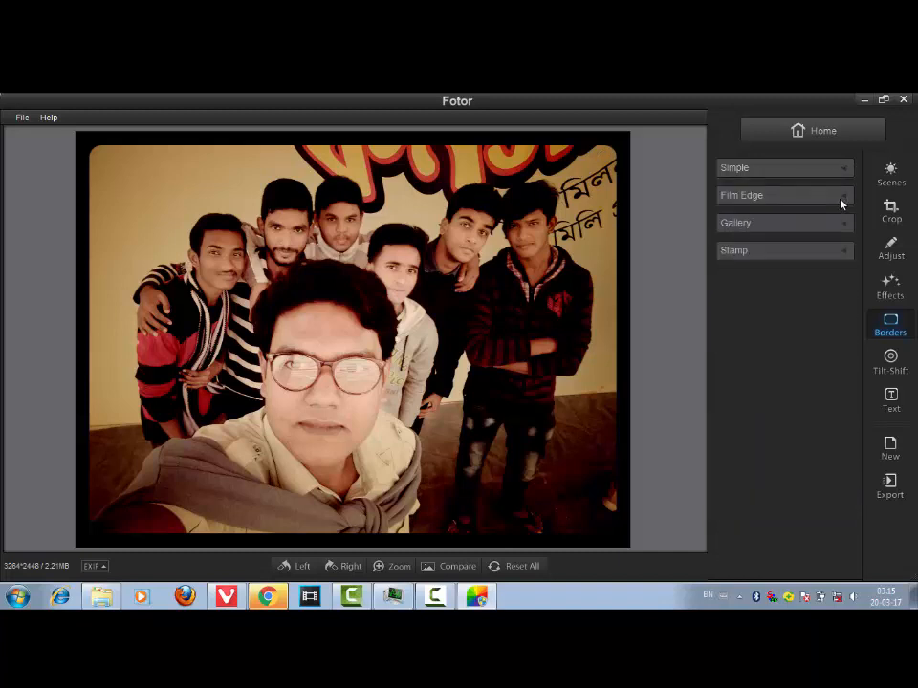
left_click(841, 199)
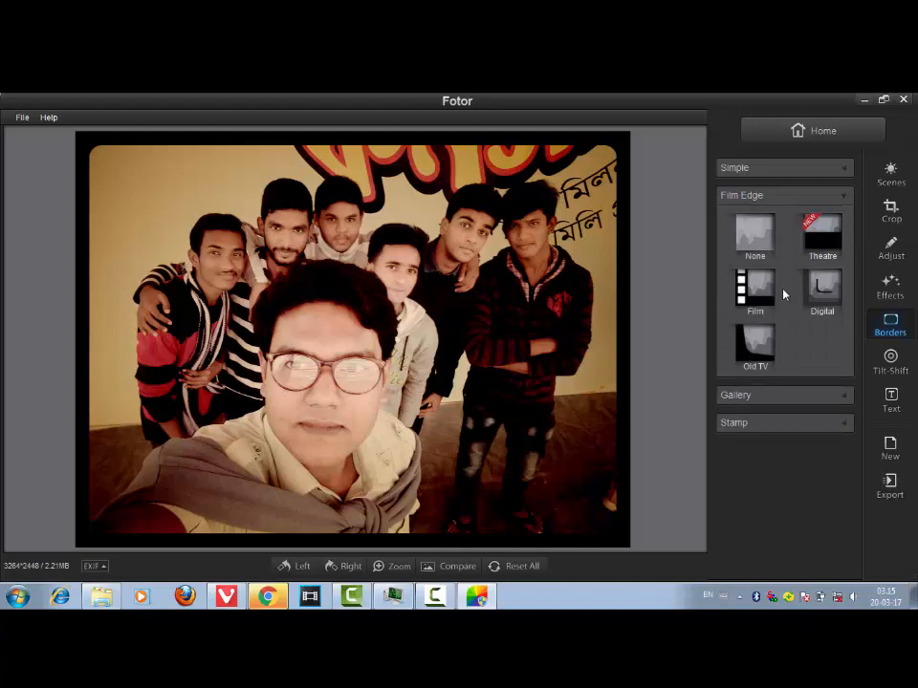
left_click(827, 298)
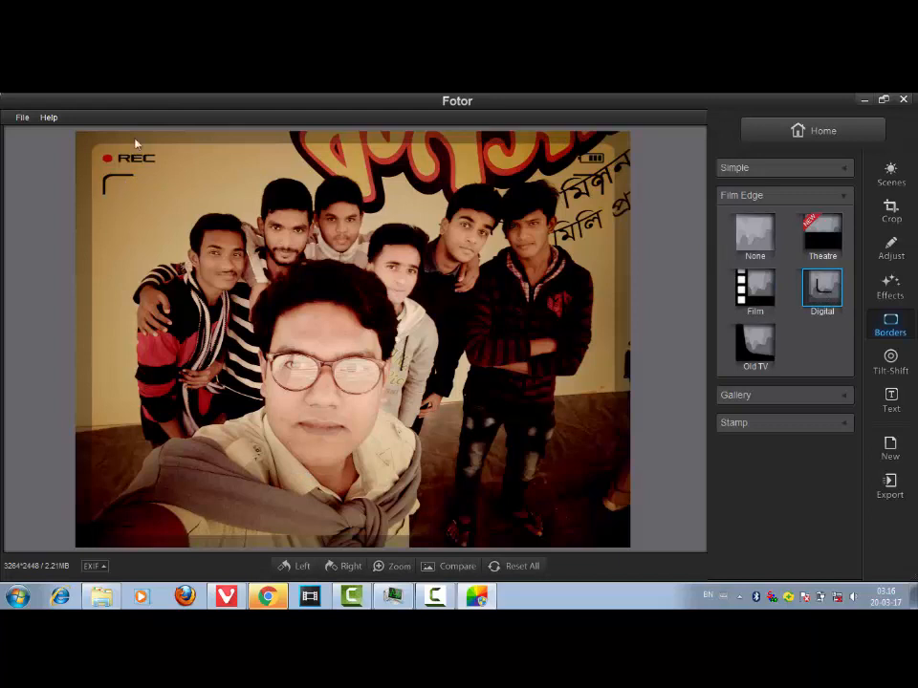
left_click(756, 291)
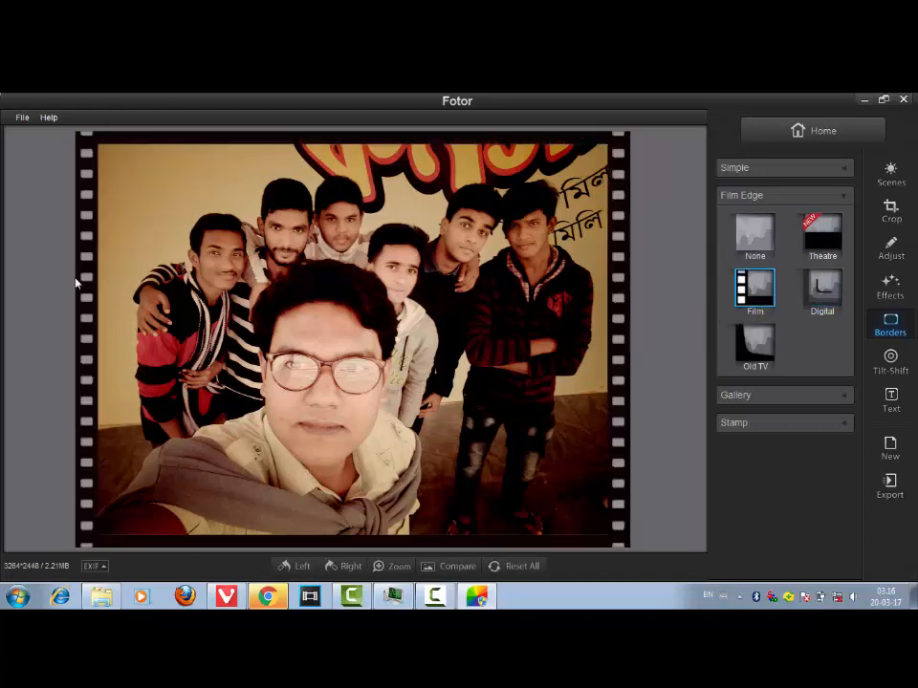
left_click(758, 354)
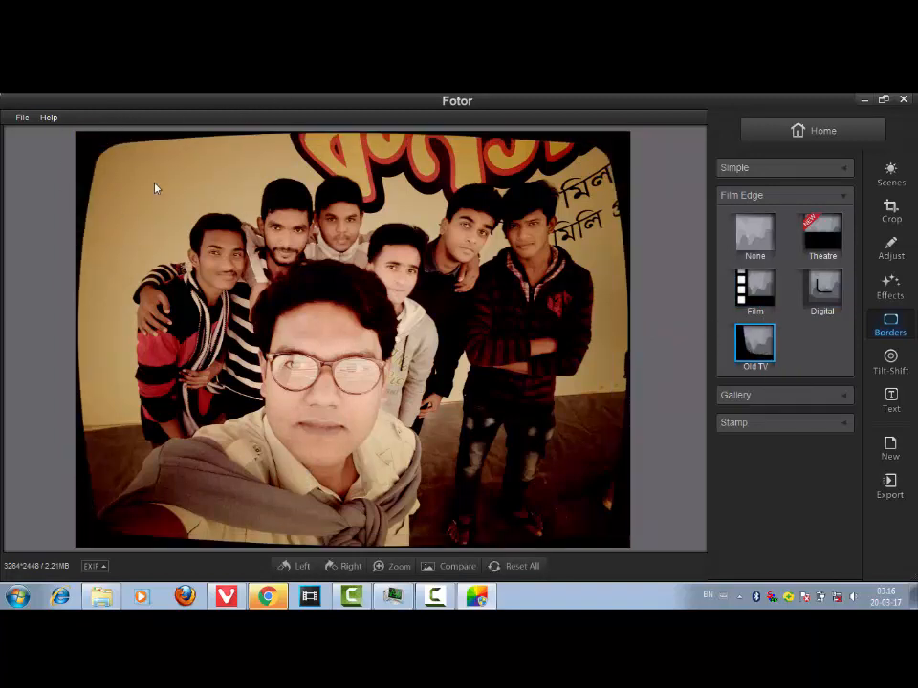
left_click(756, 241)
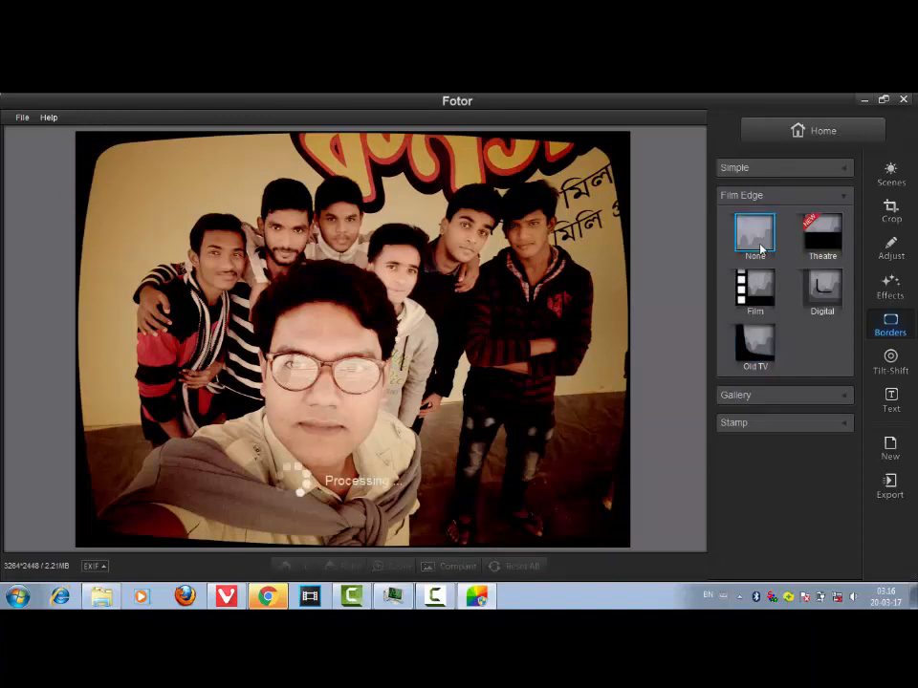
- Try the Cleopatra gallery border, then apply the Doily Up stamp border
left_click(846, 399)
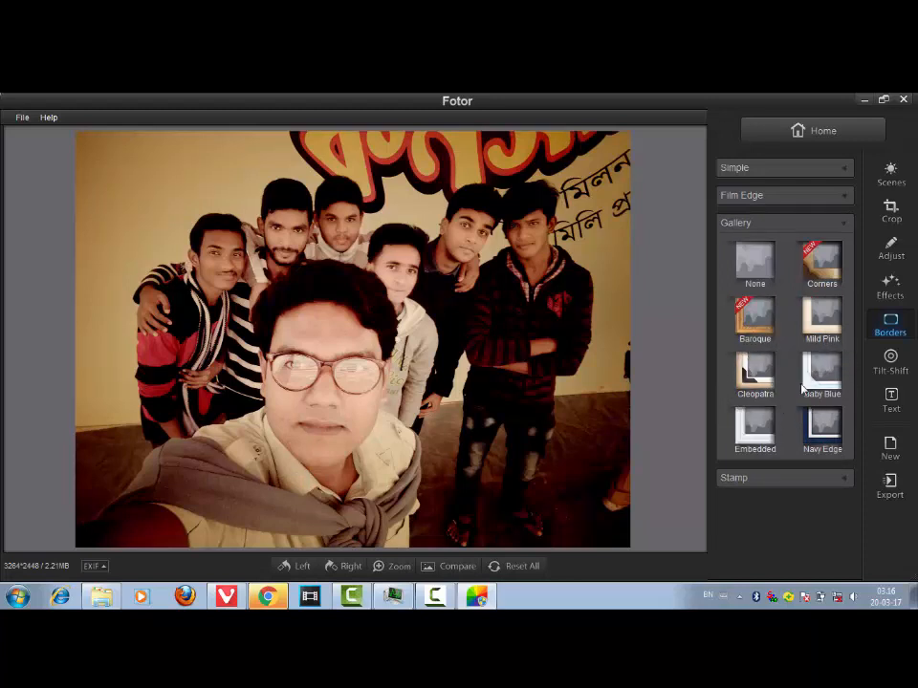
left_click(766, 366)
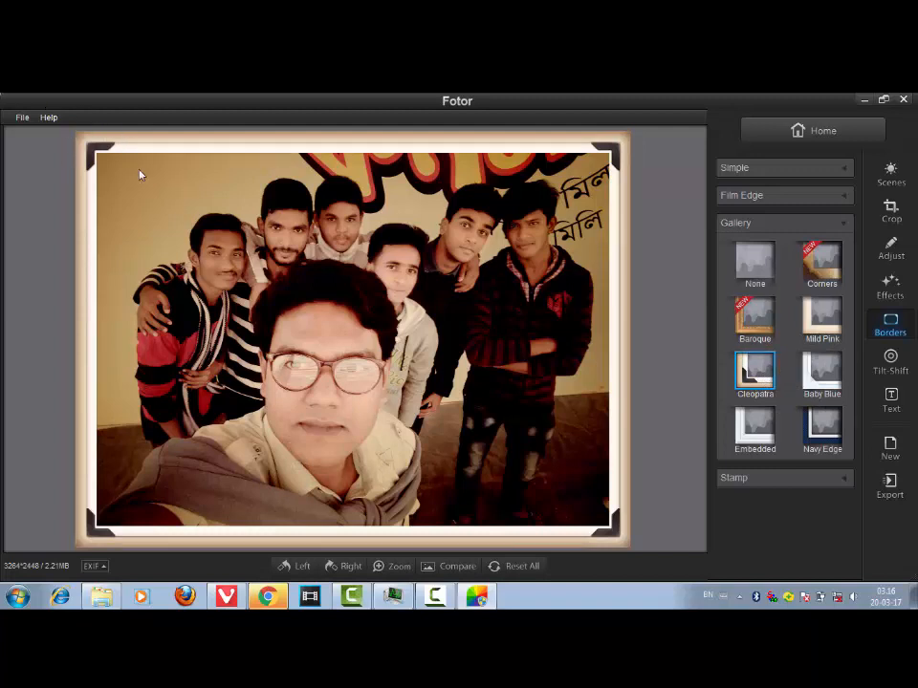
left_click(843, 479)
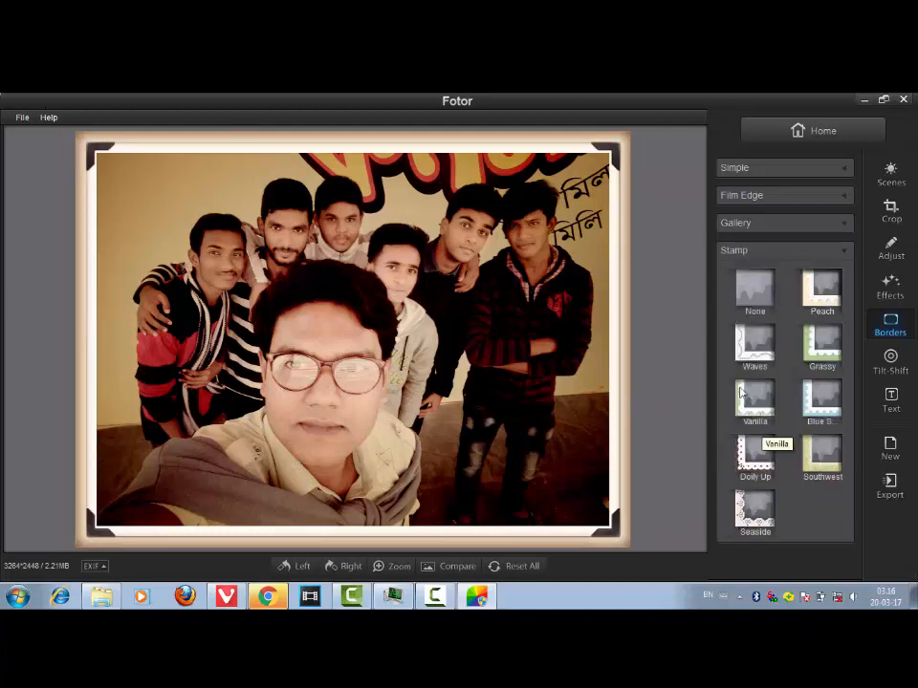
left_click(753, 463)
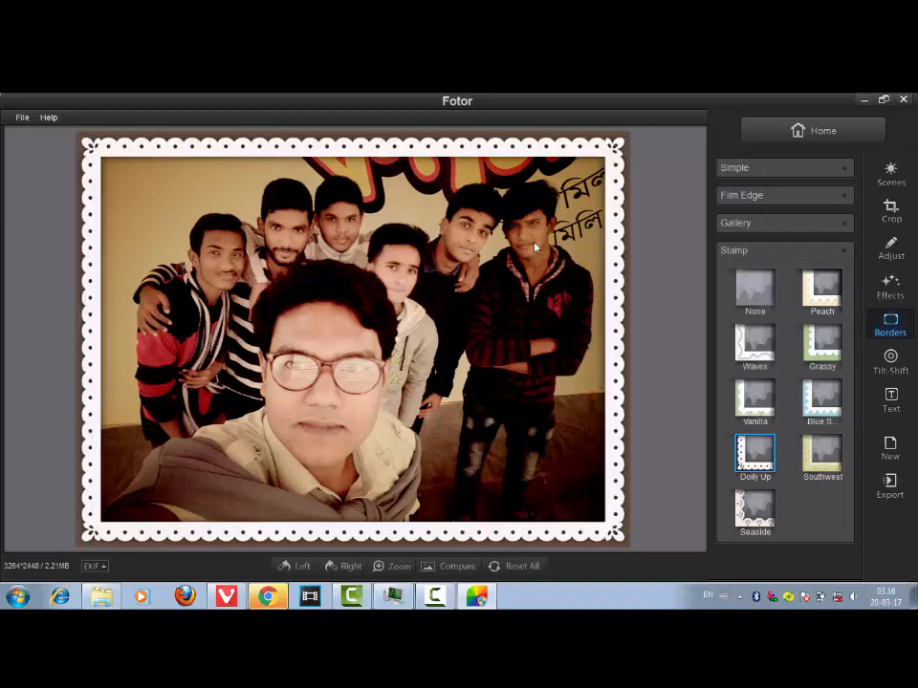
- Apply a radial F / 8 tilt-shift and reposition and enlarge its focus circles around the faces
left_click(890, 363)
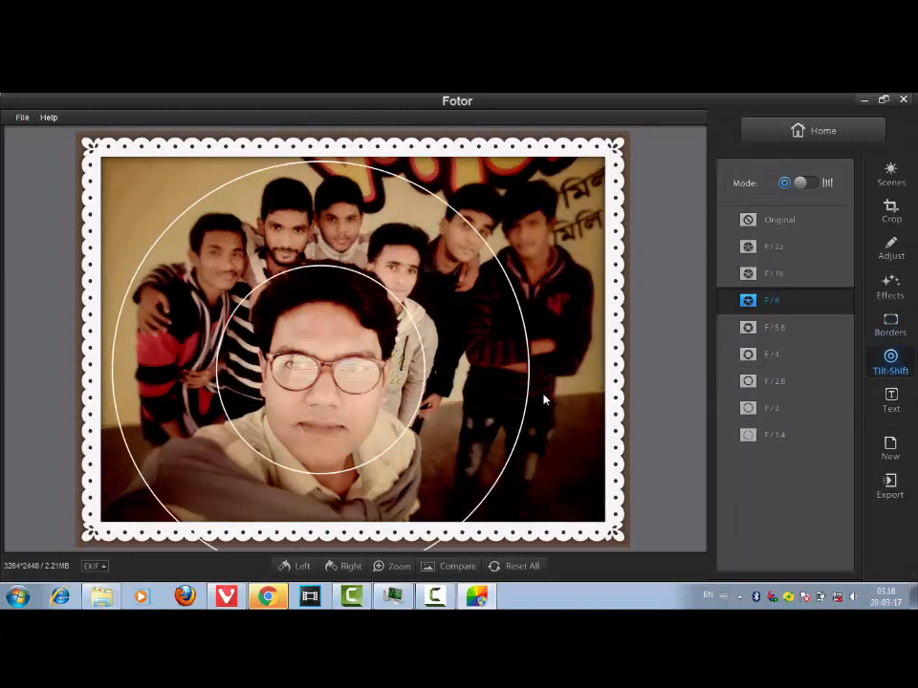
left_click(772, 437)
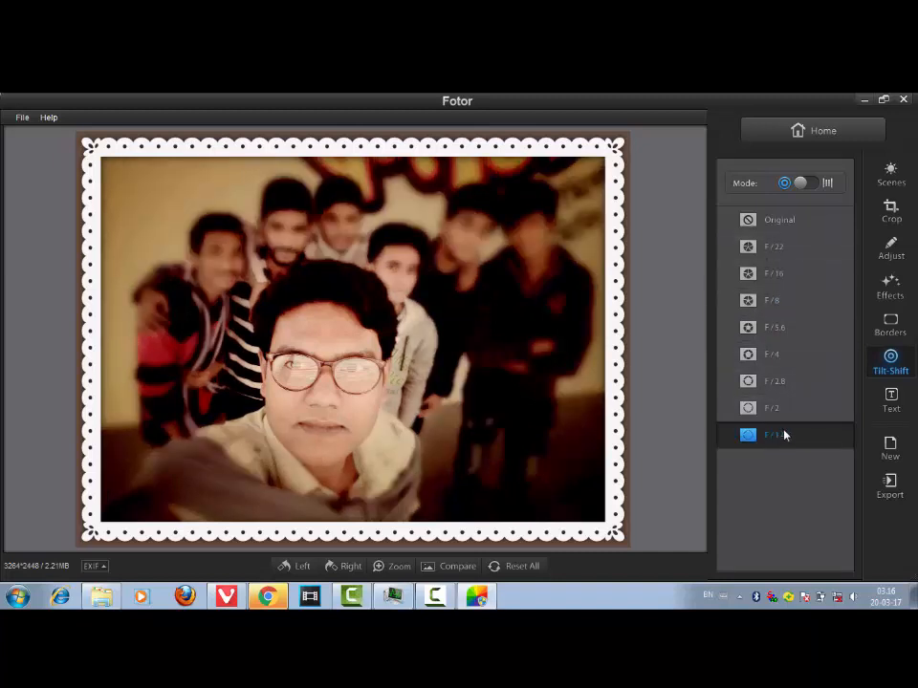
left_click(766, 303)
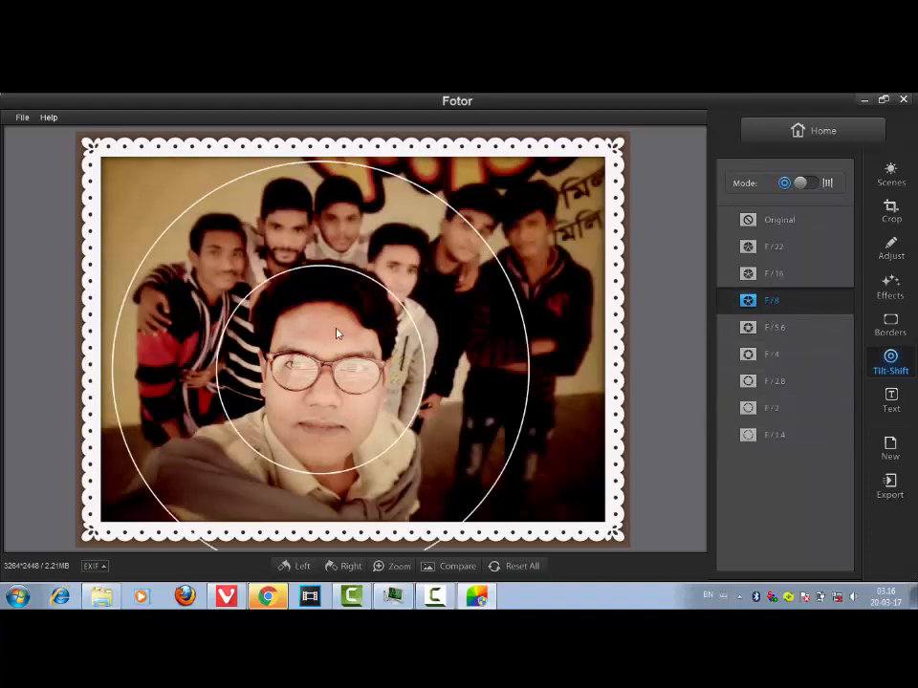
mouse_move(426, 321)
left_mouse_down()
mouse_move(315, 334)
mouse_move(312, 311)
mouse_move(368, 328)
mouse_move(441, 324)
left_mouse_up()
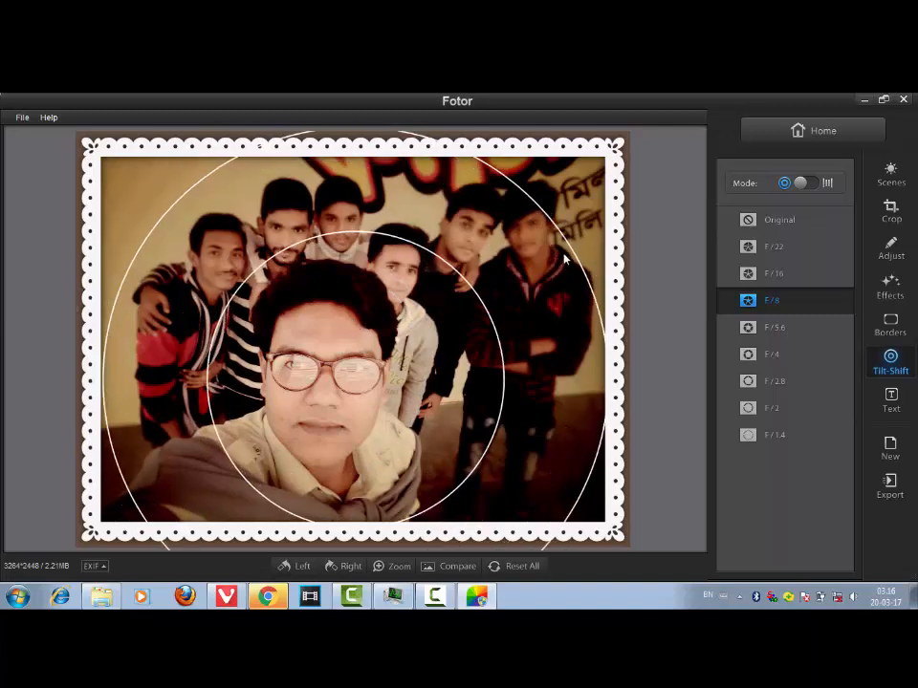
left_click_drag(563, 238, 575, 229)
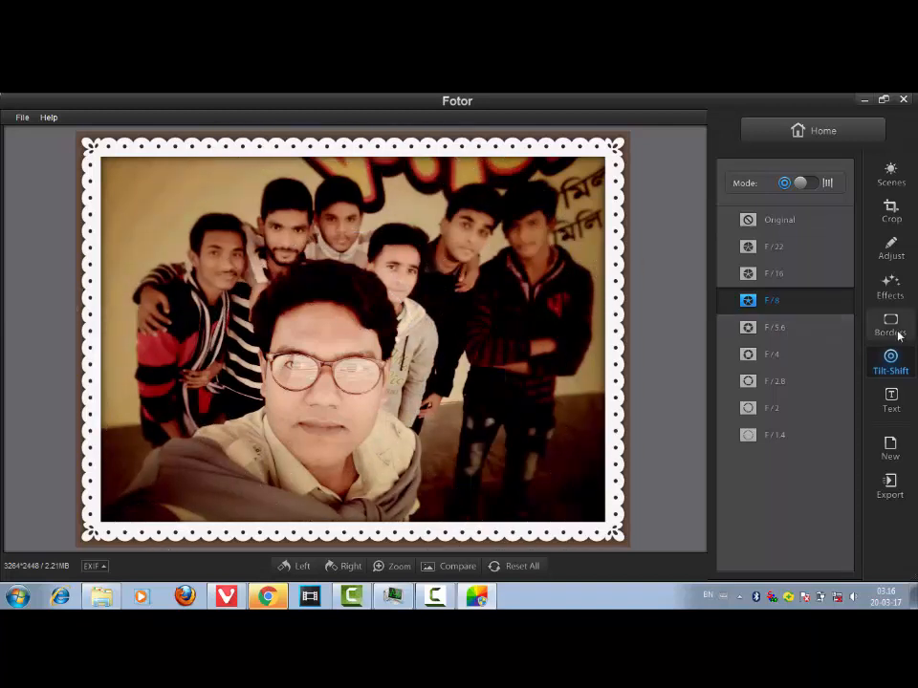
- Switch tilt-shift to linear mode and rotate the focus band horizontally across the group
left_click(817, 184)
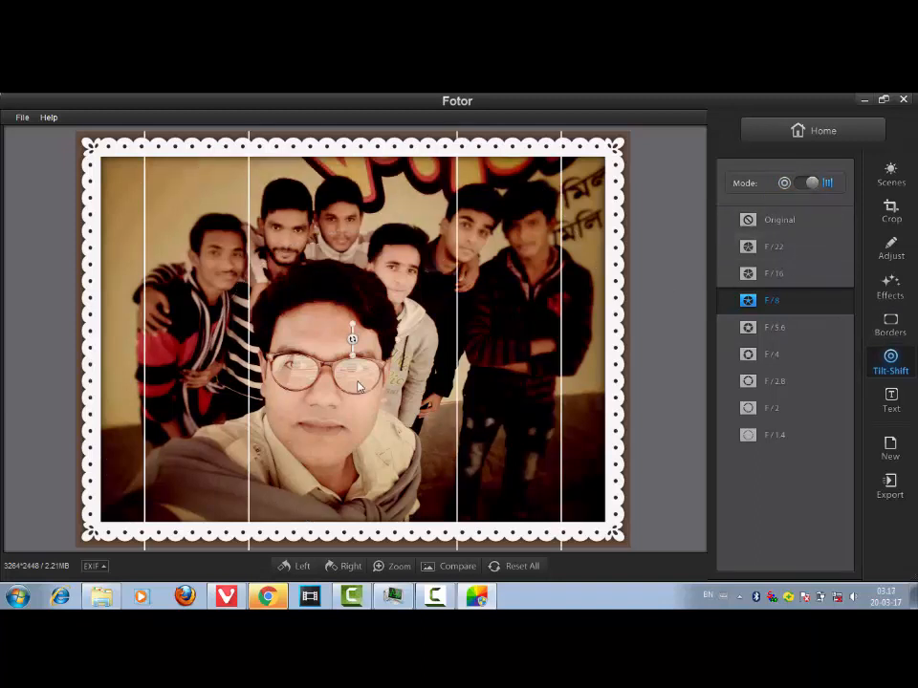
left_click_drag(355, 378, 332, 378)
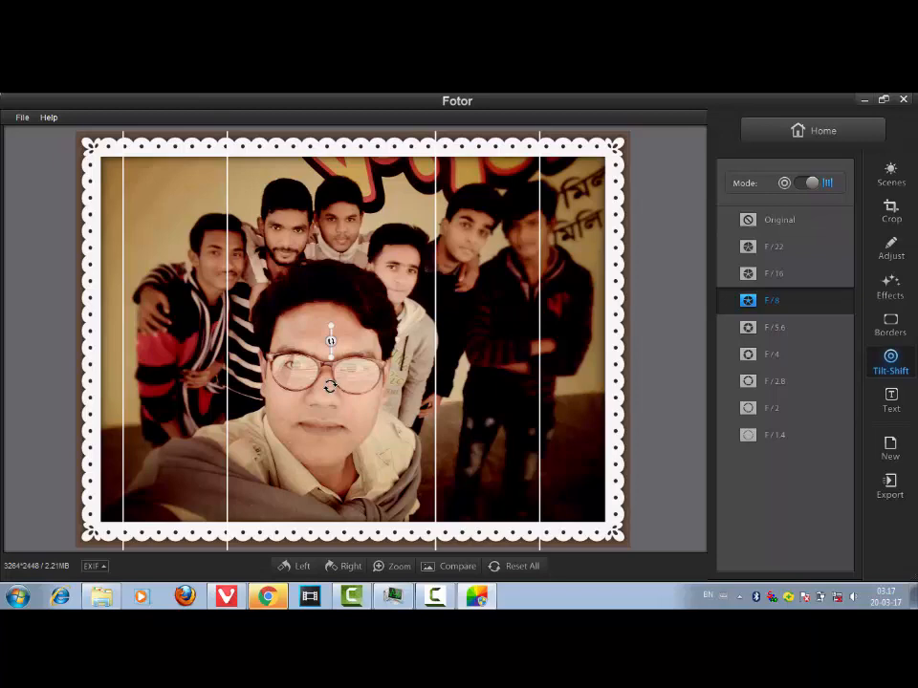
left_click_drag(328, 375, 255, 342)
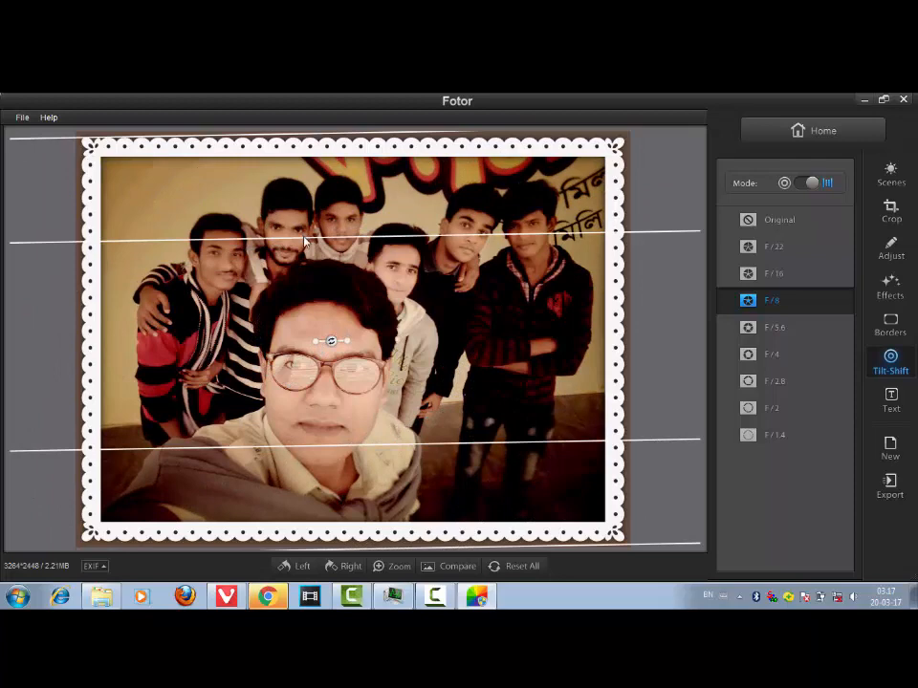
left_click_drag(303, 237, 304, 228)
left_click_drag(331, 313, 335, 263)
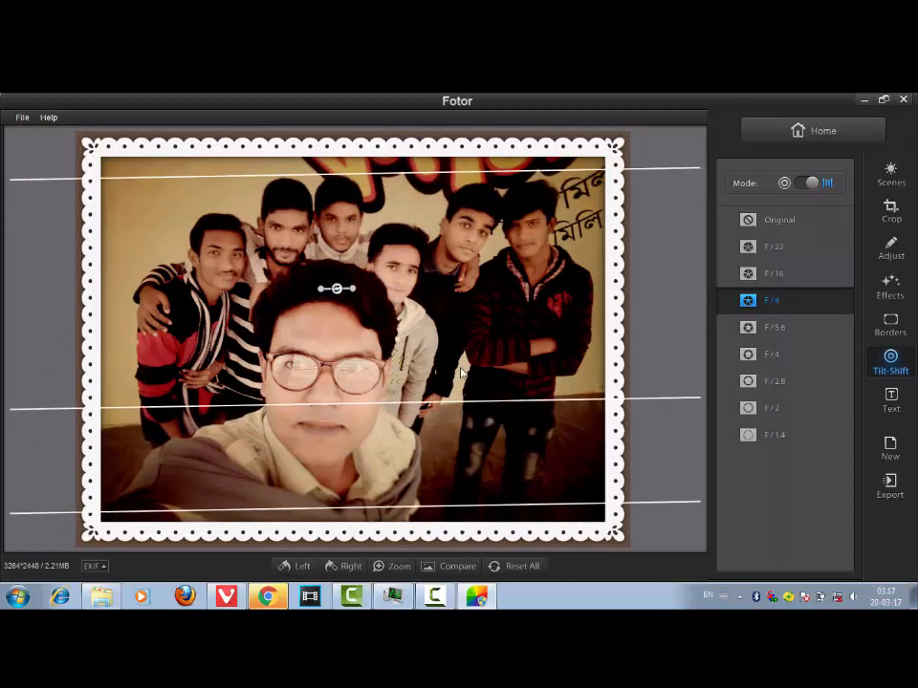
- Add a text box on the photo, enter a person's name, and set its font to BearPaw
left_click(892, 409)
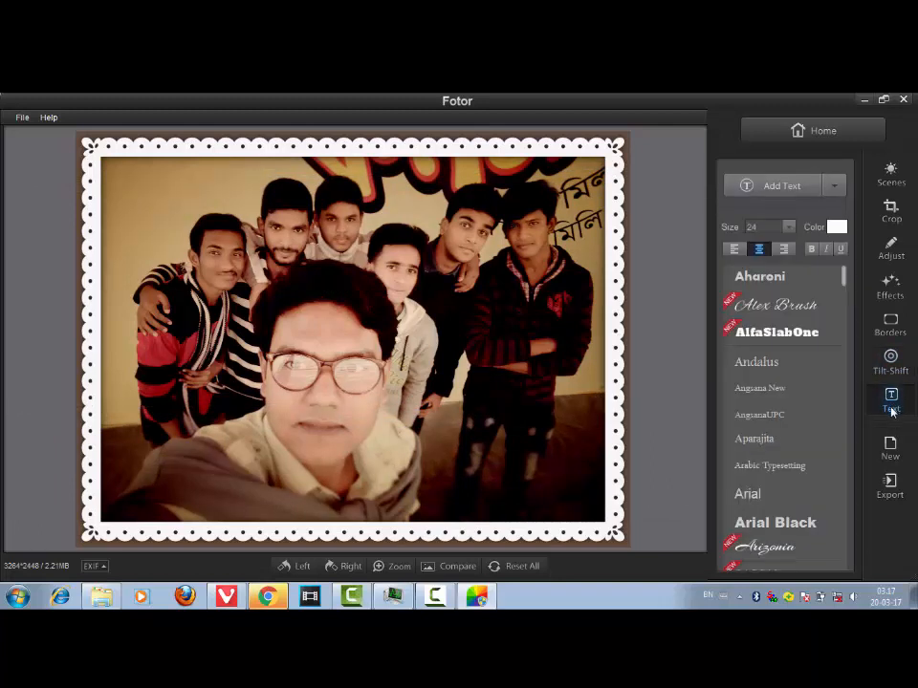
left_click(775, 305)
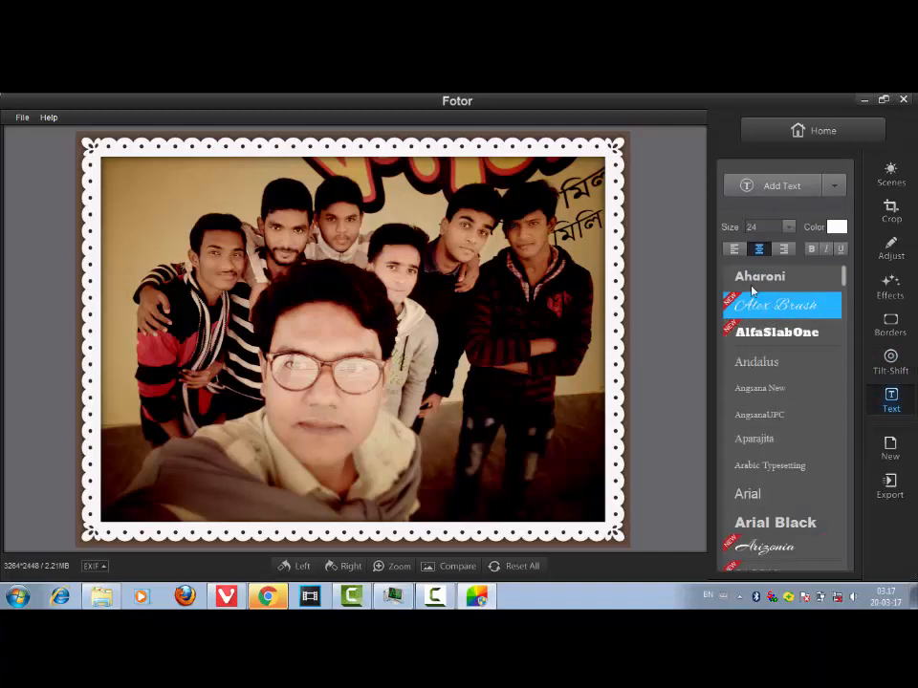
left_click(766, 187)
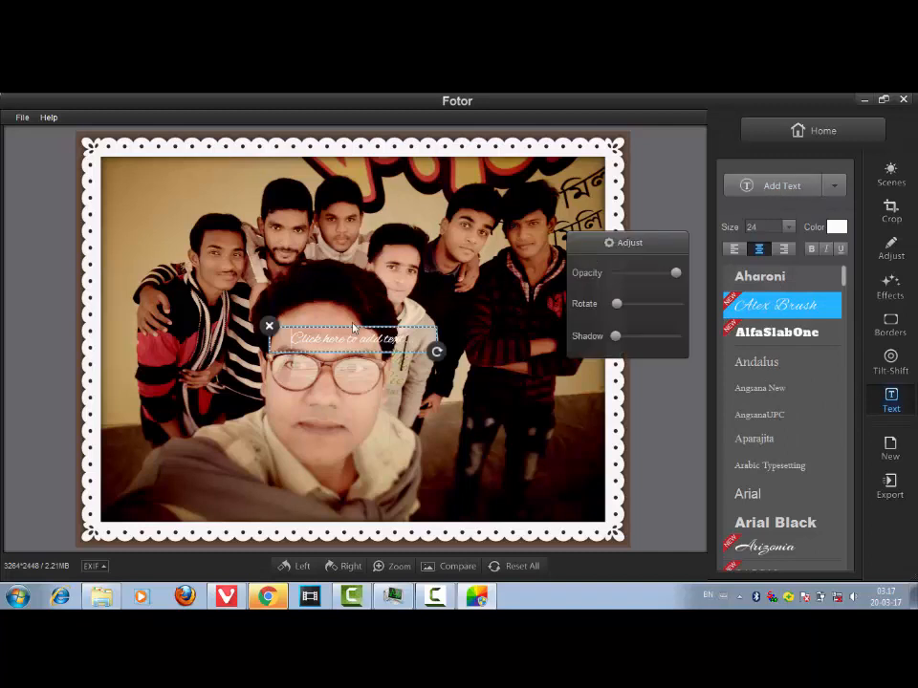
left_click(303, 341)
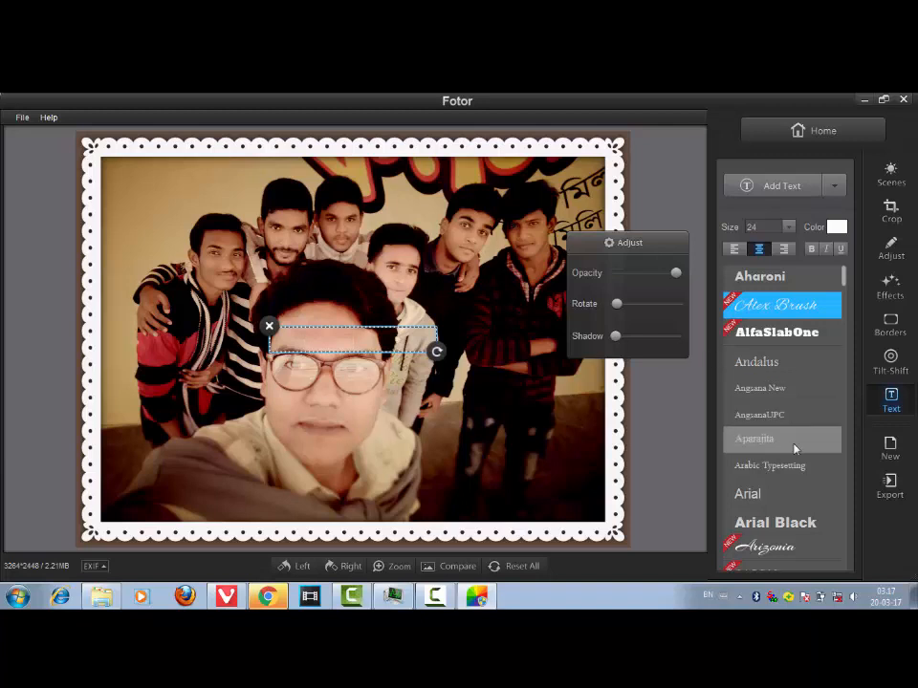
scroll(789, 468, "down", 1)
scroll(783, 495, "down", 2)
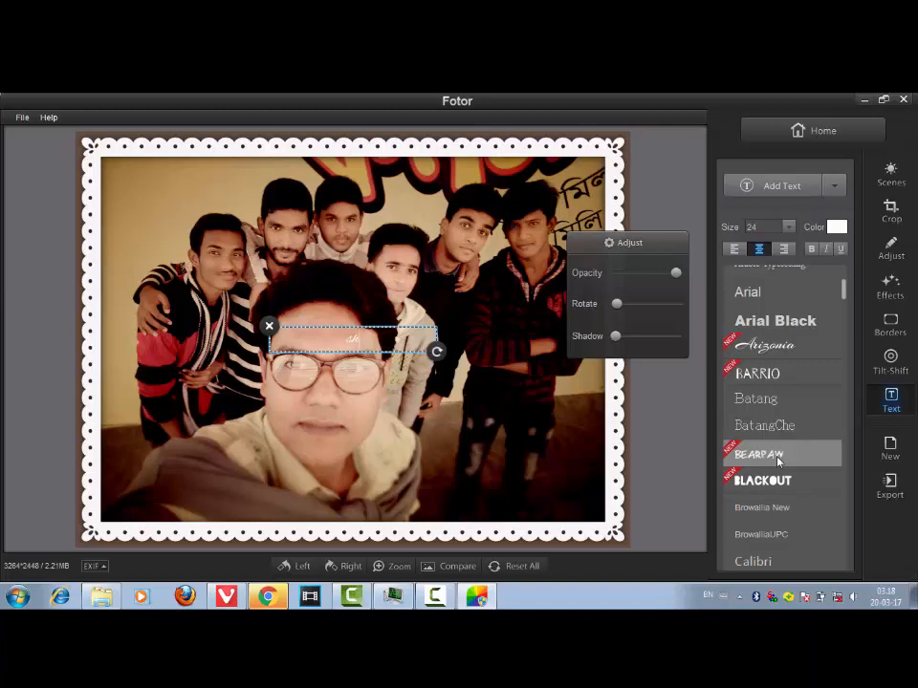
type("hriar")
left_click(797, 454)
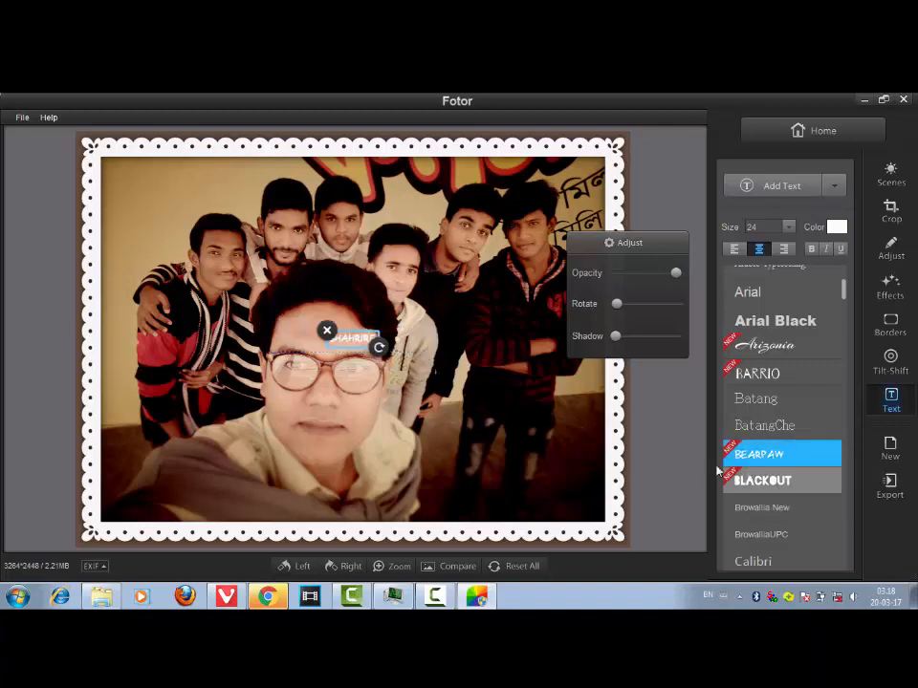
- Enlarge the text to about size 113 and move it to the photo's lower left
left_click_drag(379, 349, 460, 422)
left_click_drag(333, 338, 459, 350)
left_click(353, 265)
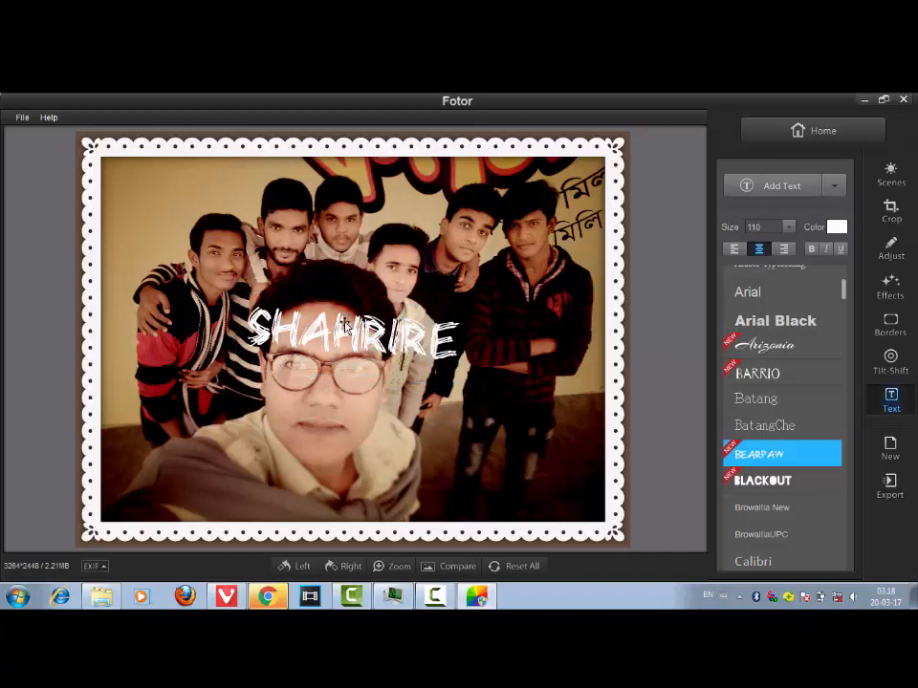
left_click_drag(313, 353, 225, 467)
left_click_drag(381, 502, 388, 495)
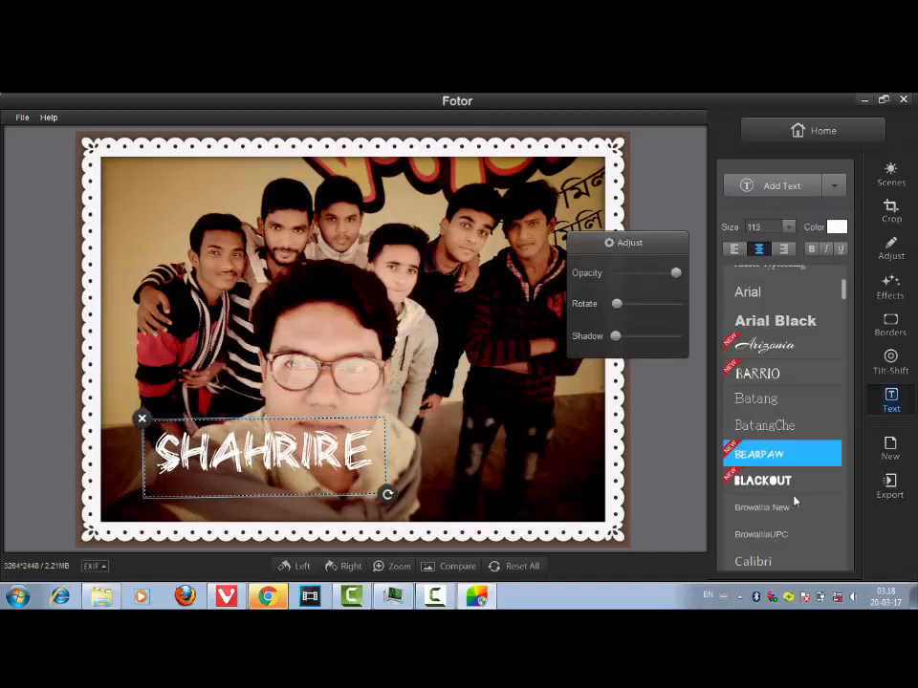
- Change the text font to Arial and make it italic, bold and underlined
left_click(772, 346)
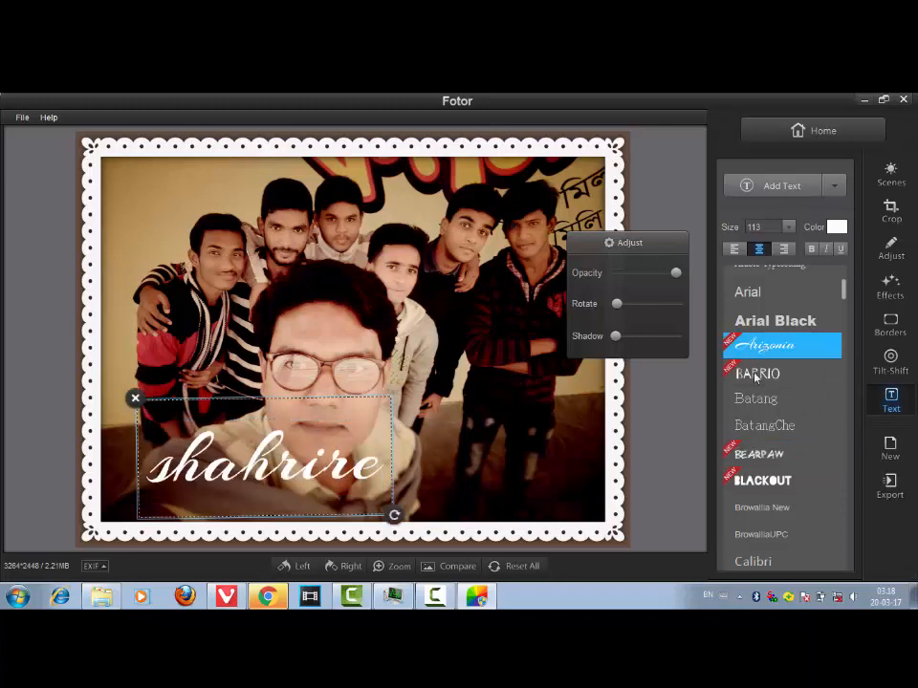
left_click(755, 292)
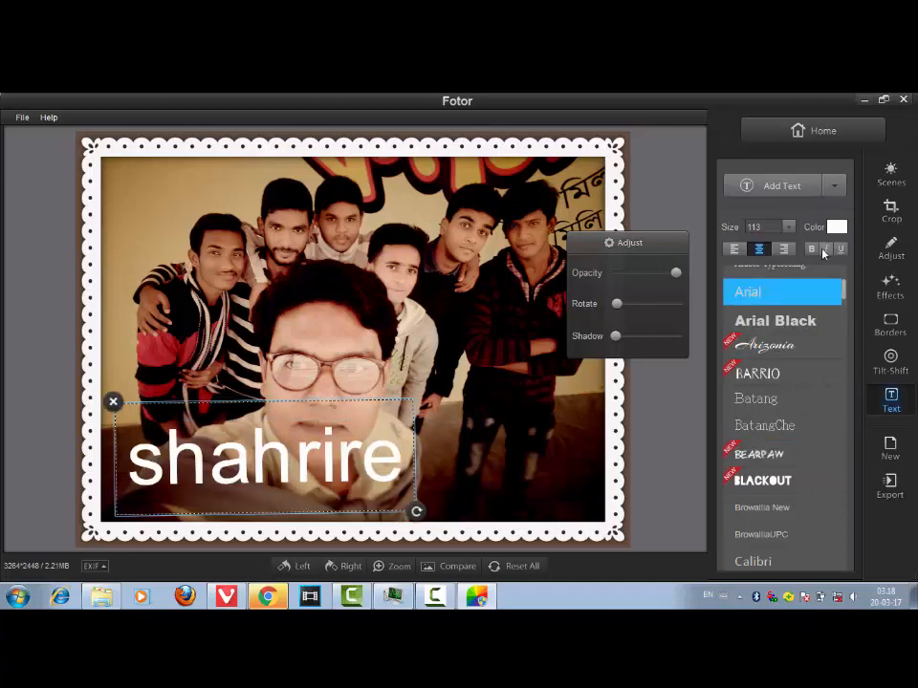
left_click(824, 249)
left_click(811, 249)
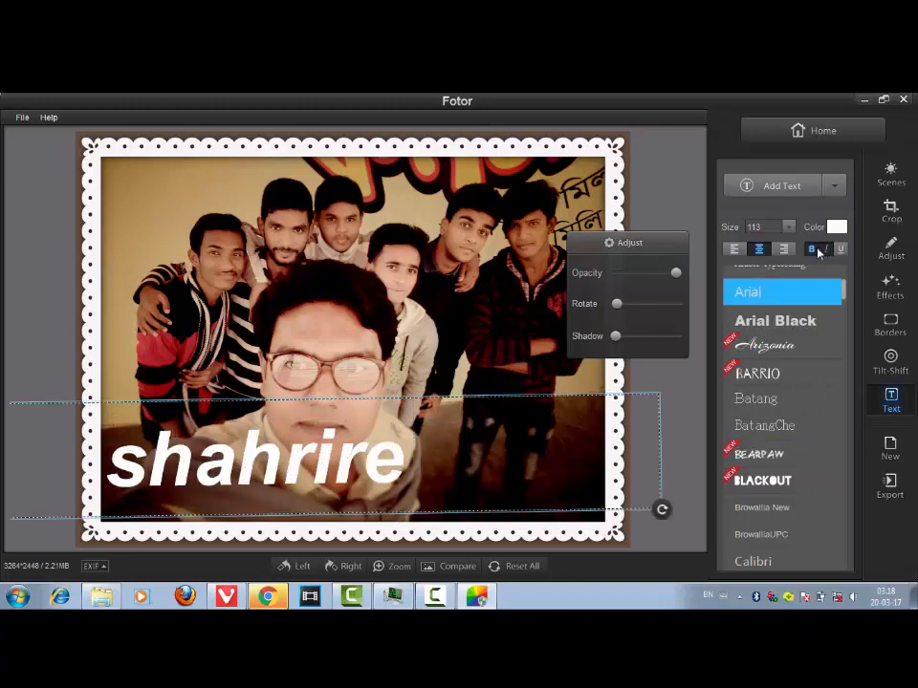
left_click(840, 249)
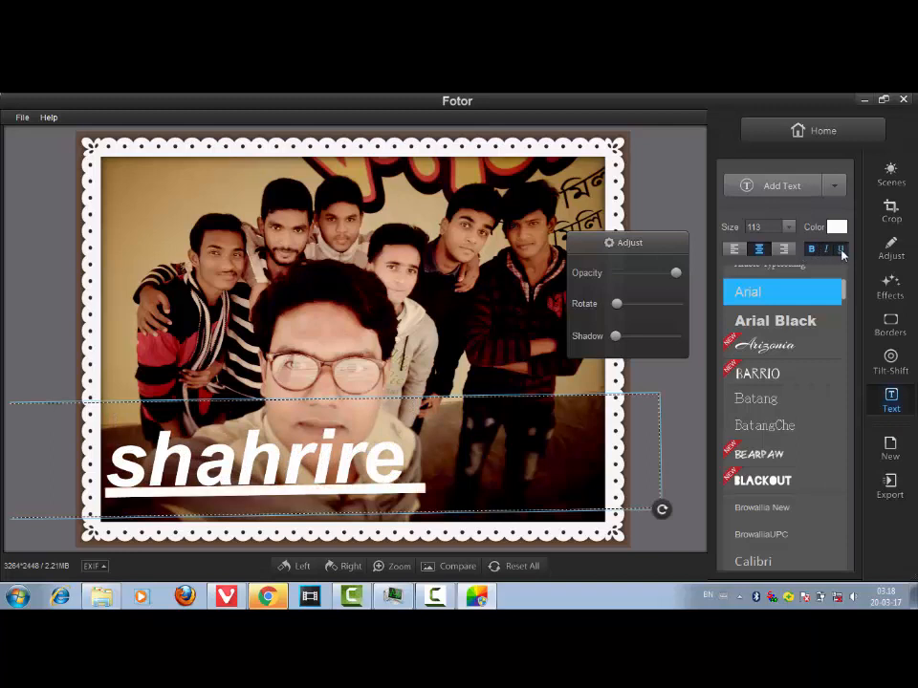
- Remove the underline and italic styling from the text and change its color to blue
left_click(838, 249)
left_click(825, 249)
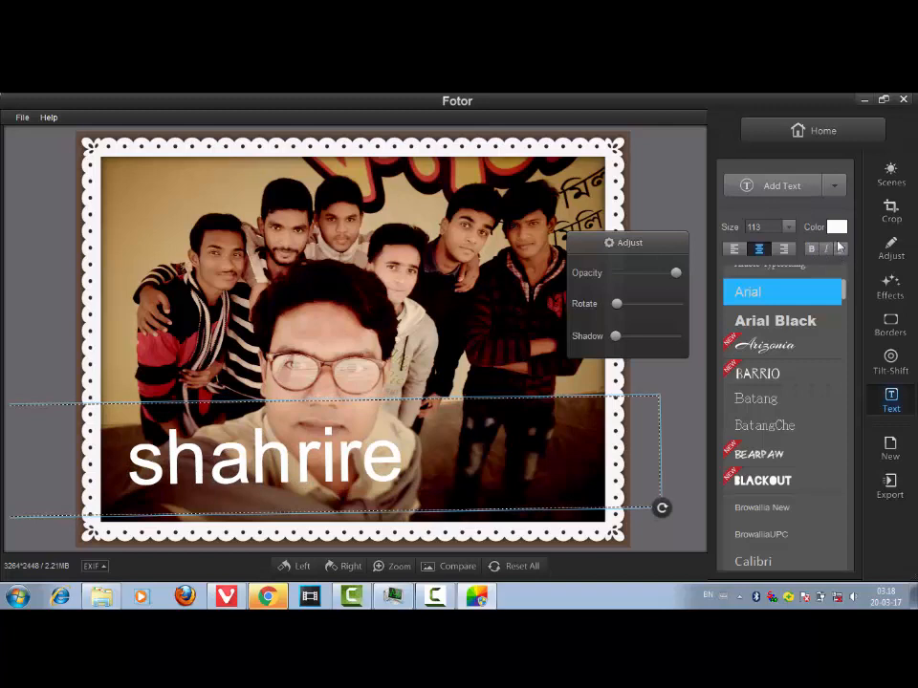
left_click(836, 227)
left_click(791, 303)
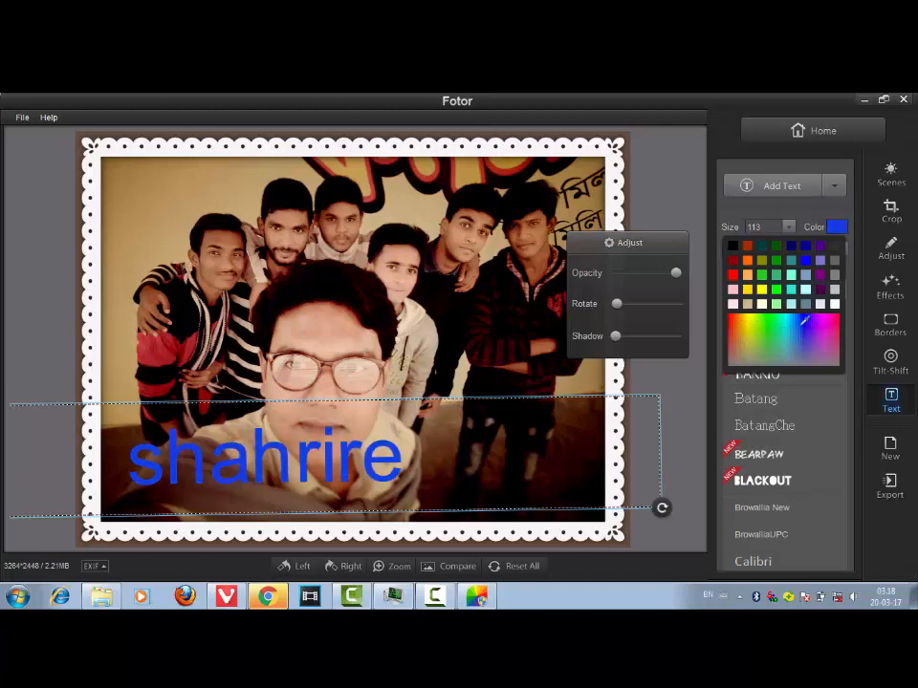
left_click(801, 330)
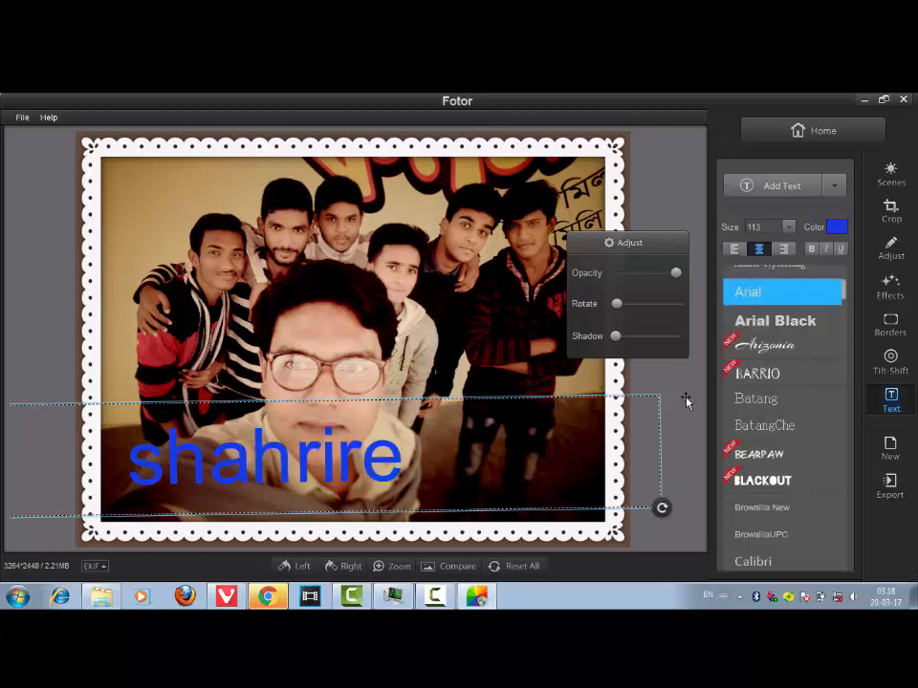
- Change the text color to olive and set its font size to 64
left_click(832, 230)
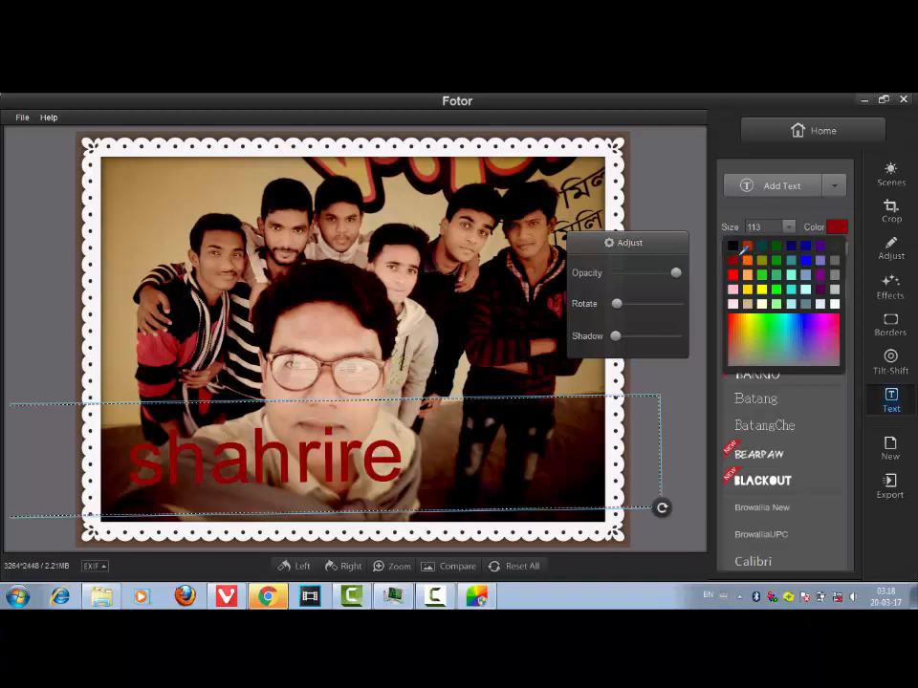
left_click(766, 258)
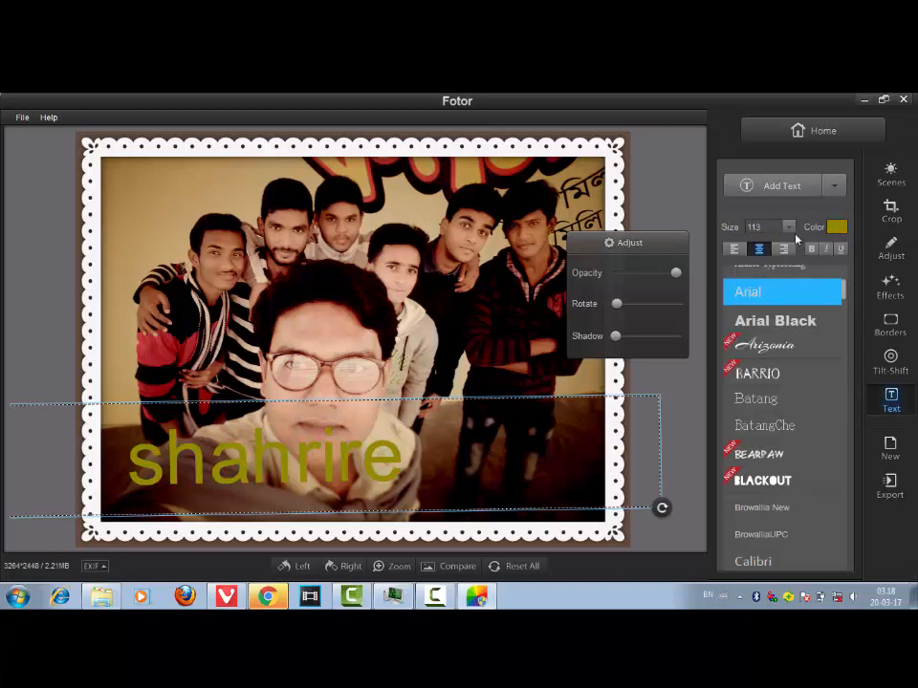
left_click(788, 227)
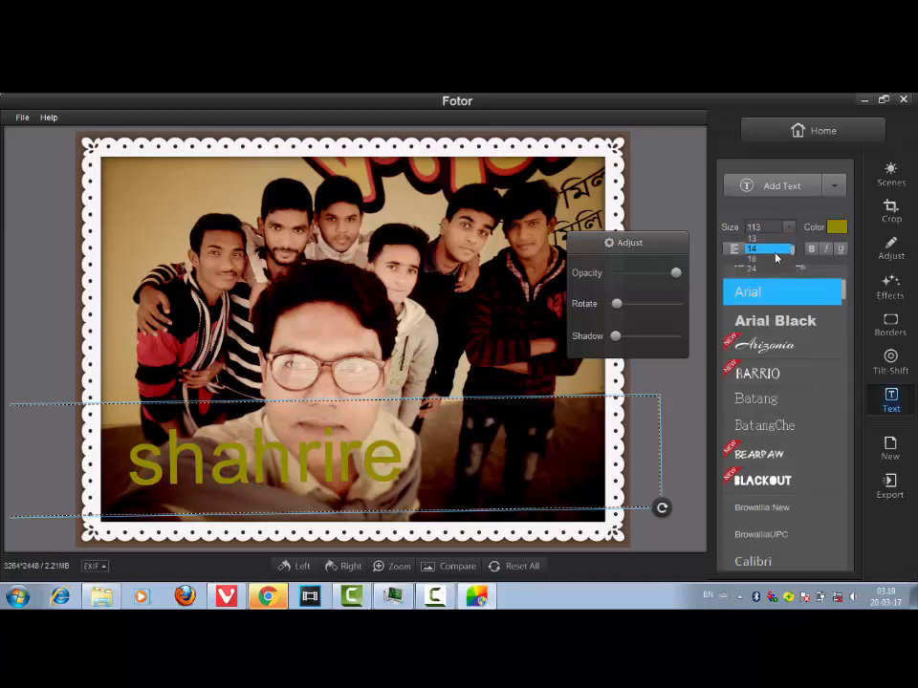
scroll(775, 254, "down", 5)
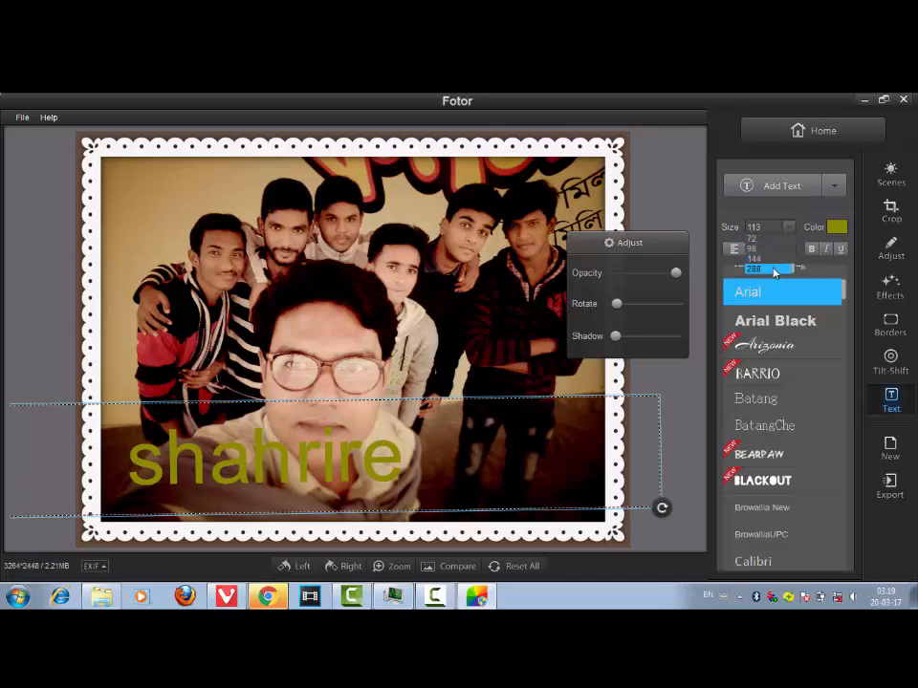
scroll(769, 266, "up", 3)
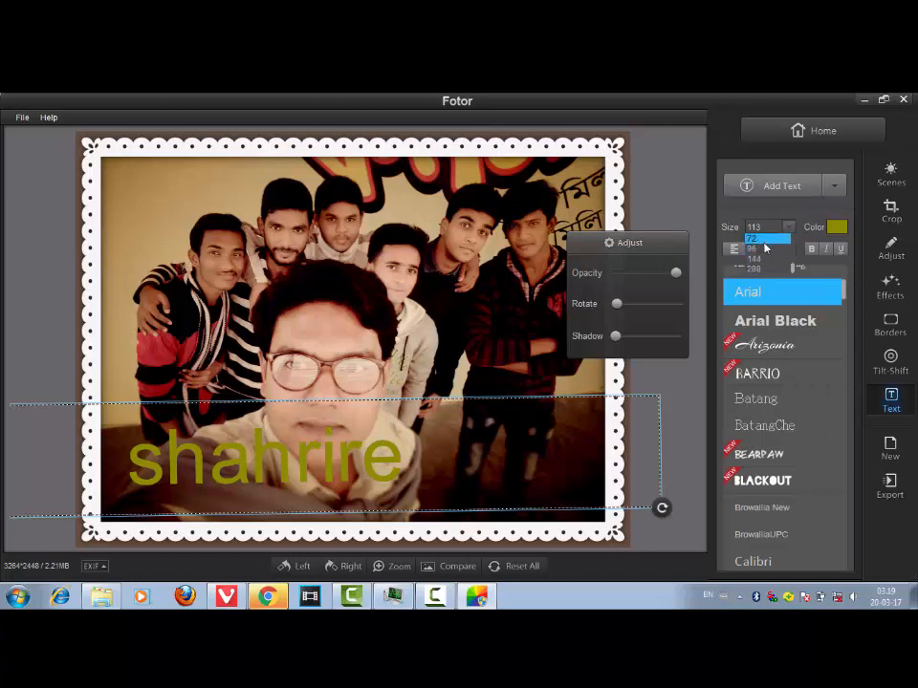
left_click(762, 258)
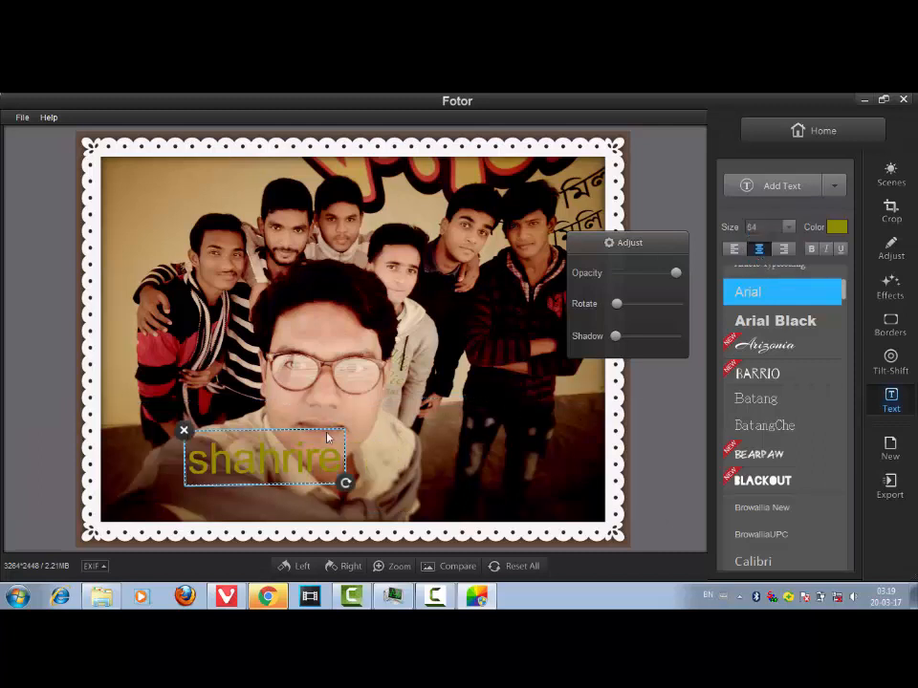
- Enlarge the text to size 108 and position it over the lower middle of the photo
left_click_drag(260, 457, 262, 410)
left_click(264, 411)
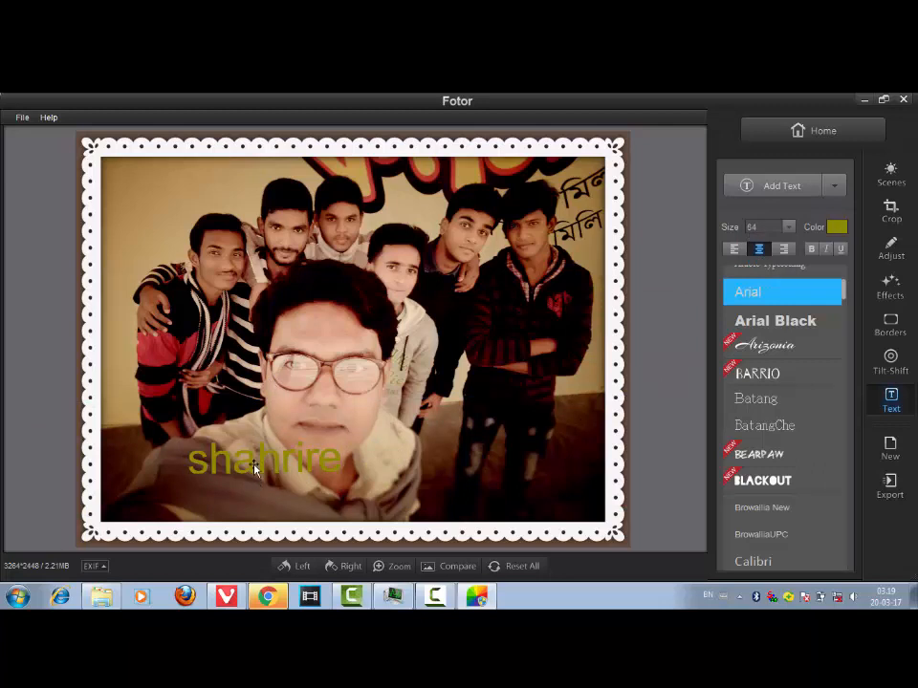
left_click_drag(254, 469, 246, 403)
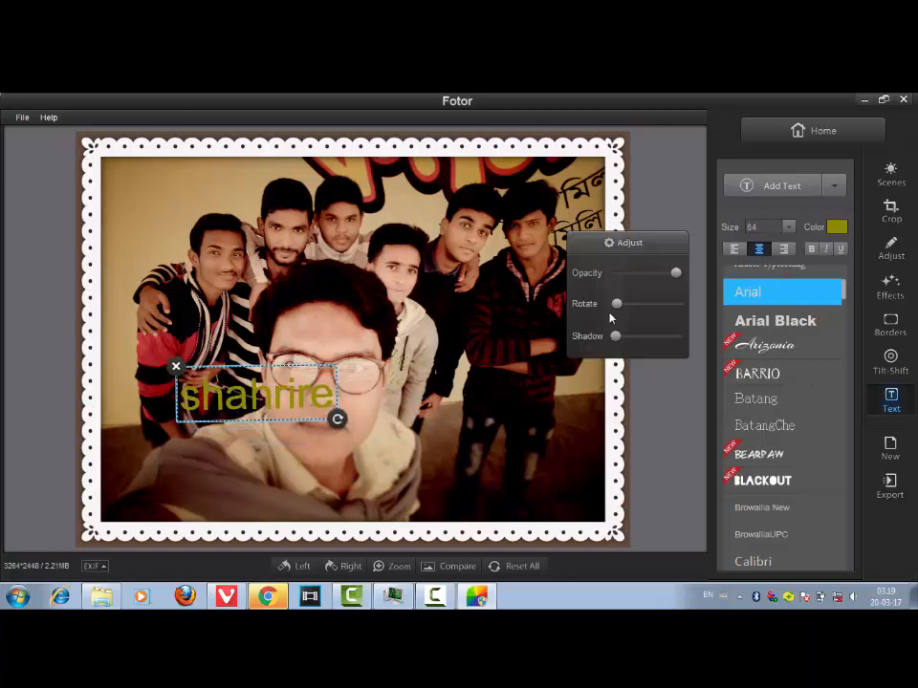
left_click_drag(336, 418, 393, 438)
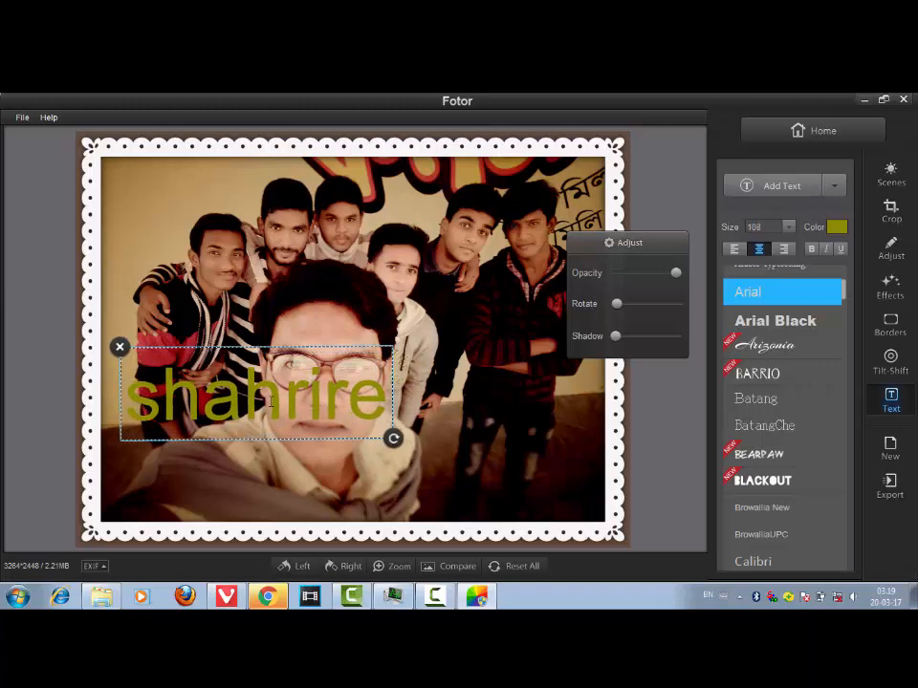
left_click_drag(267, 430, 367, 535)
left_click(347, 339)
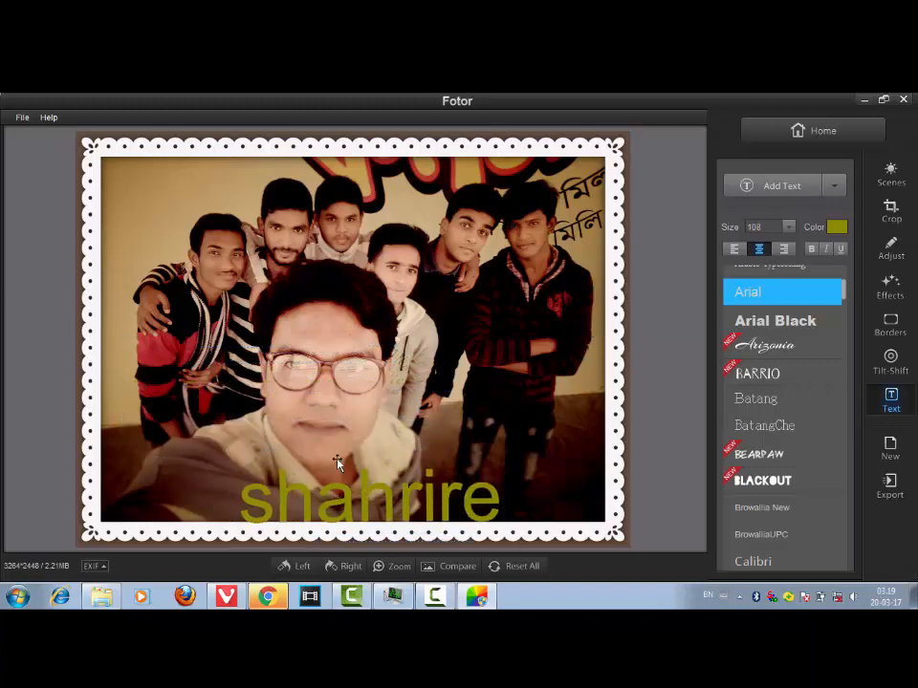
left_click_drag(337, 464, 286, 403)
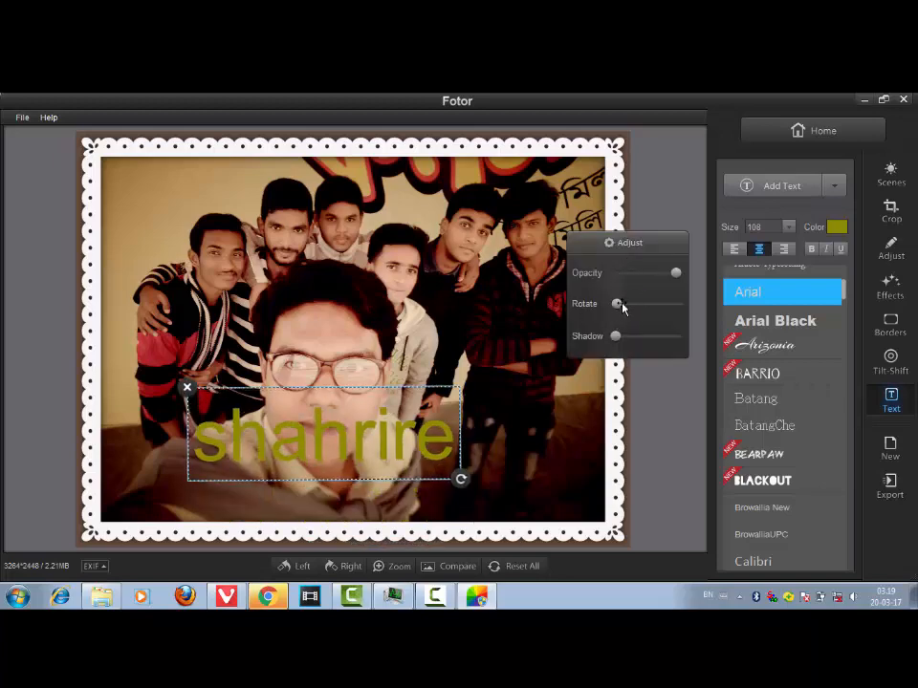
- In the text's Adjust panel, raise rotate to maximum, set shadow to about 6, and lower opacity slightly
left_click_drag(616, 305, 676, 302)
left_click_drag(616, 337, 640, 342)
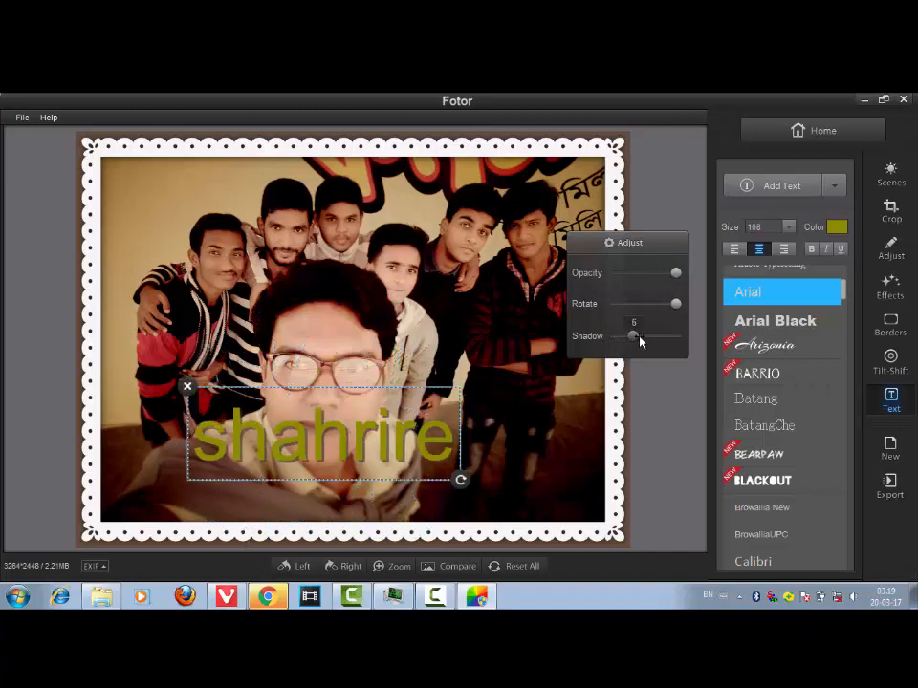
mouse_move(675, 273)
left_mouse_down()
mouse_move(647, 287)
mouse_move(673, 286)
left_mouse_up()
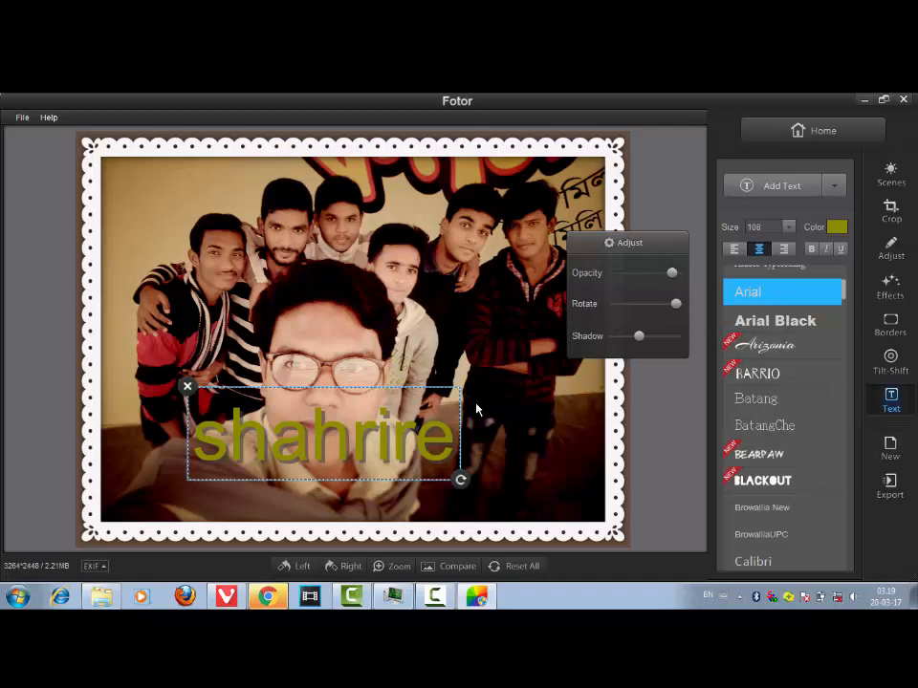
- Preview the Night and Flash scene presets and return the scene to None
left_click(900, 192)
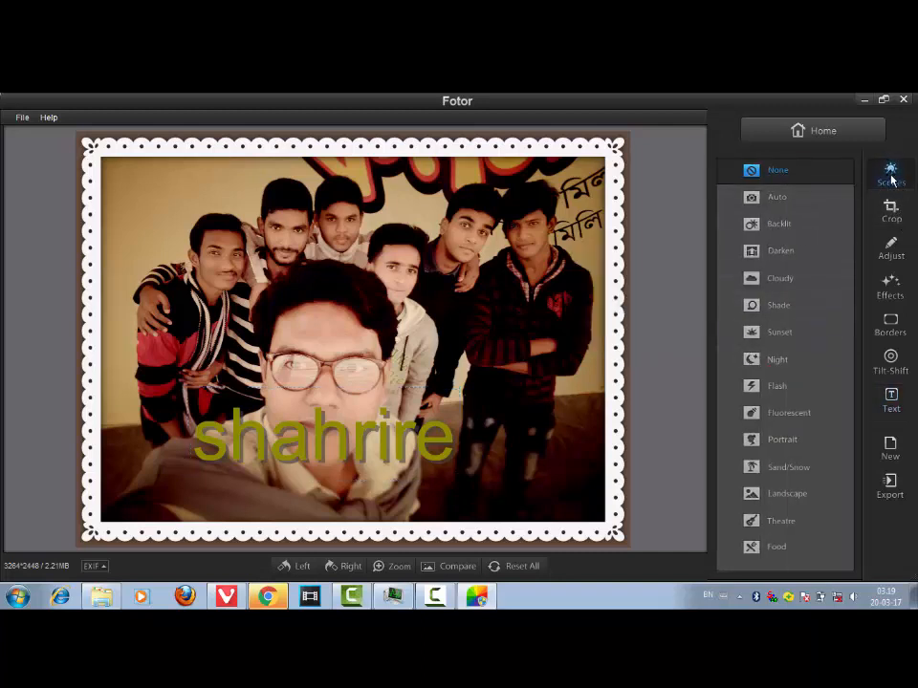
left_click(777, 361)
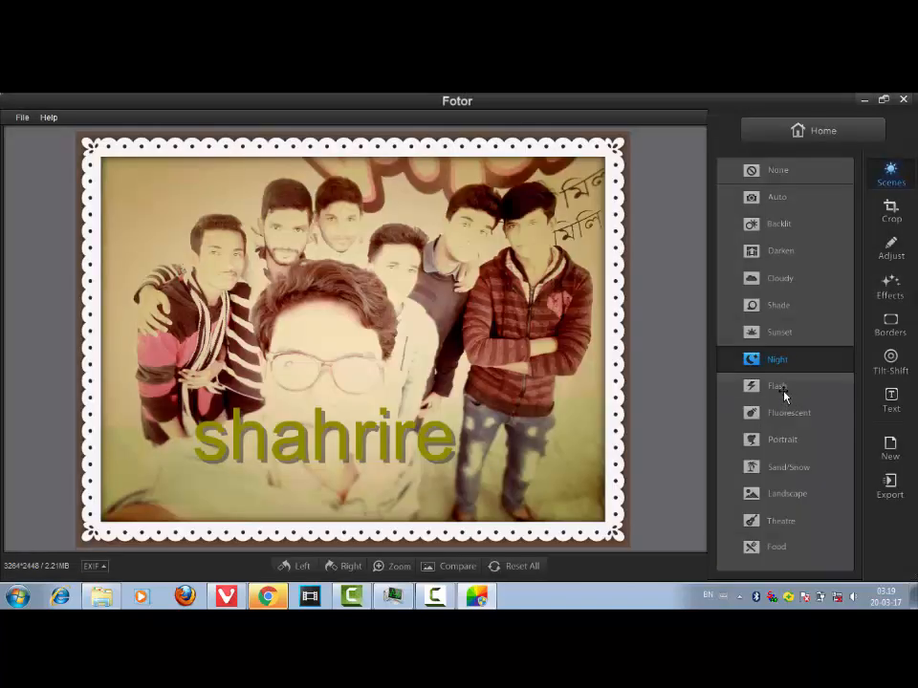
left_click(779, 392)
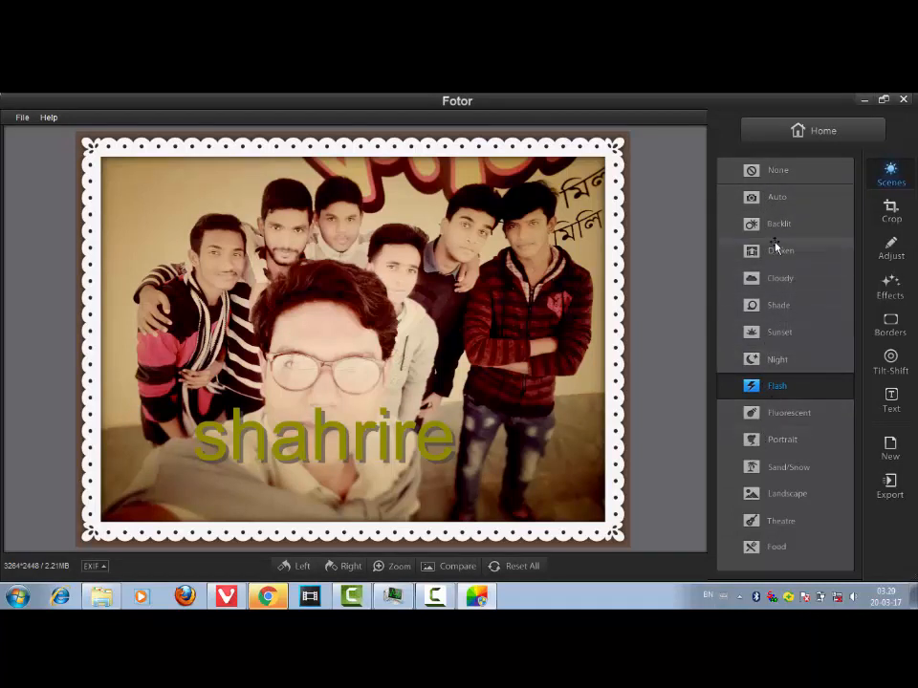
left_click(775, 172)
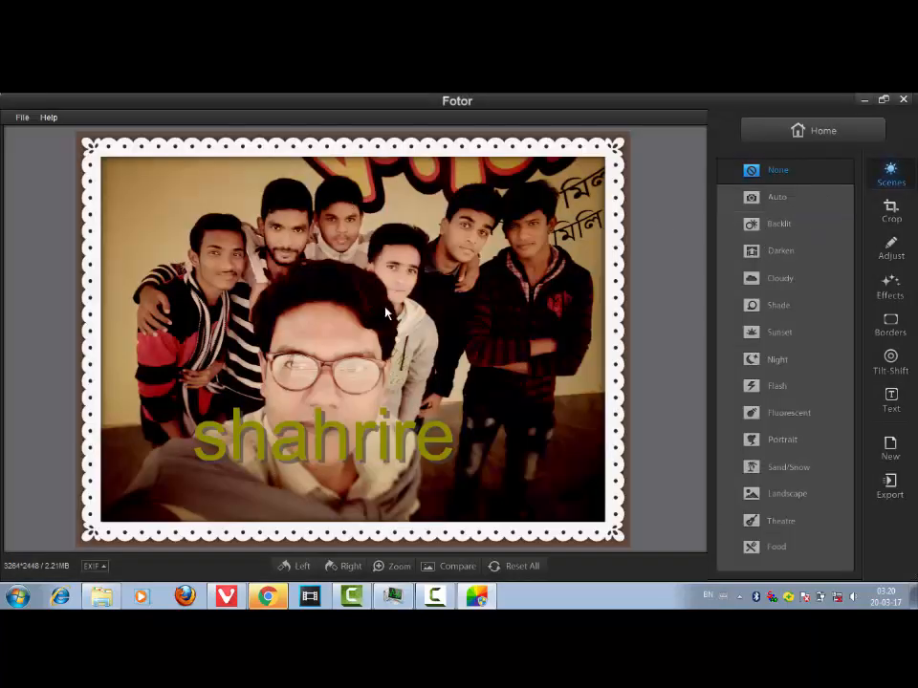
- Save the edited photo to the Documents folder as a PNG file named aaa
right_click(203, 312)
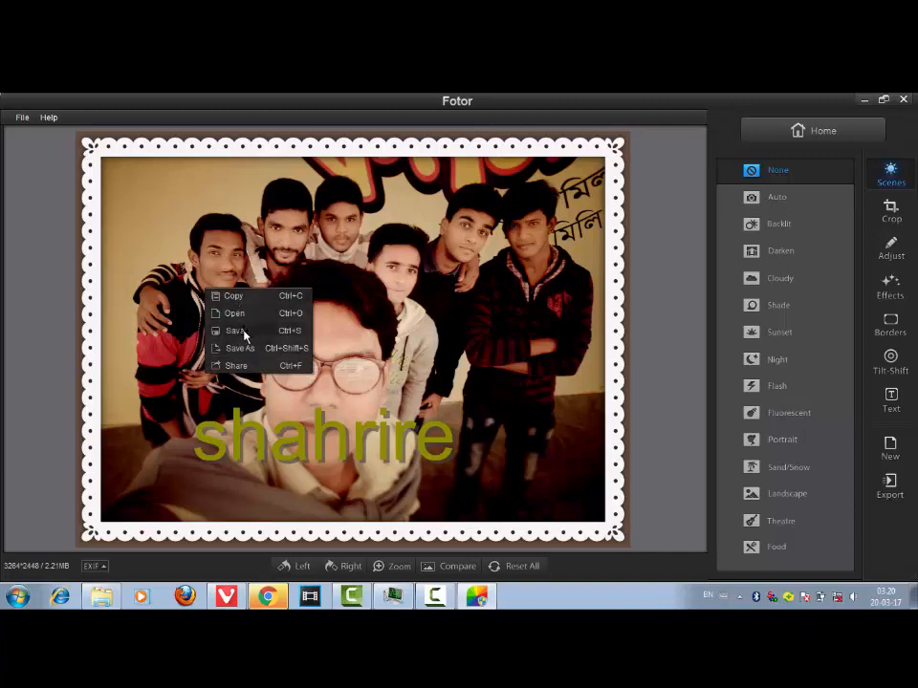
left_click(235, 331)
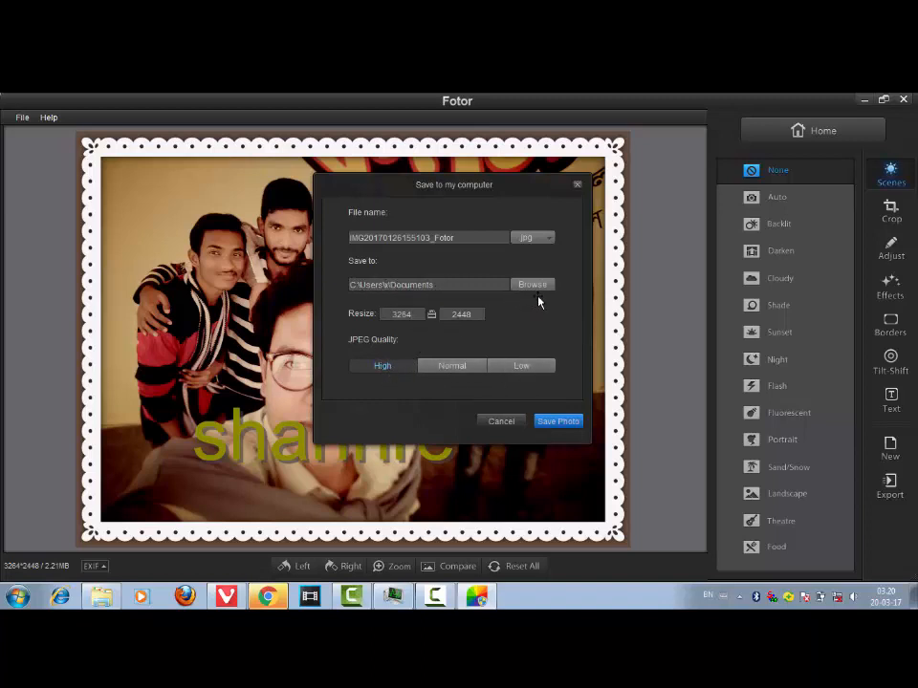
left_click(544, 239)
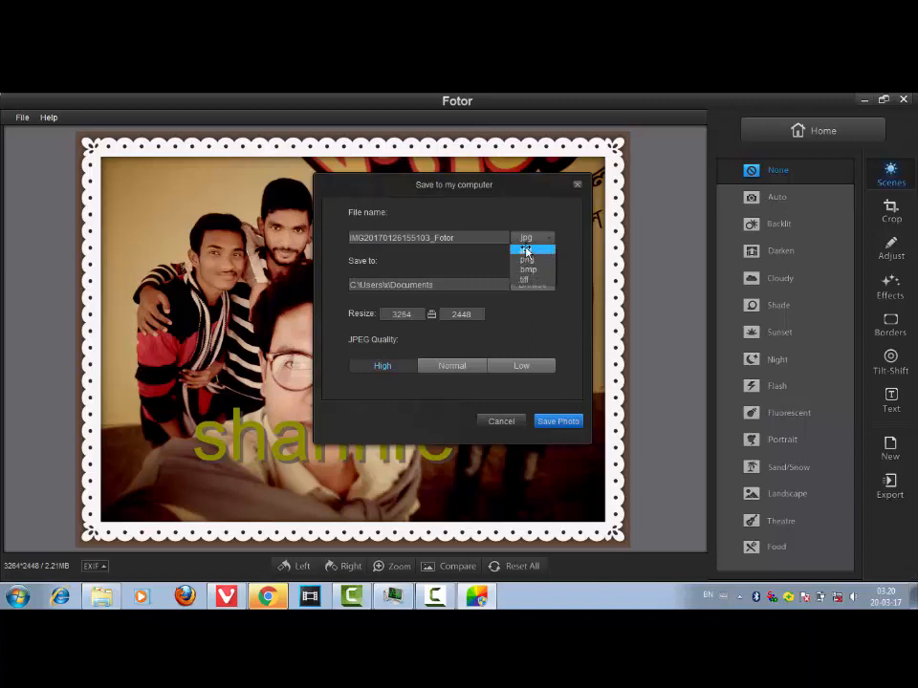
left_click(528, 261)
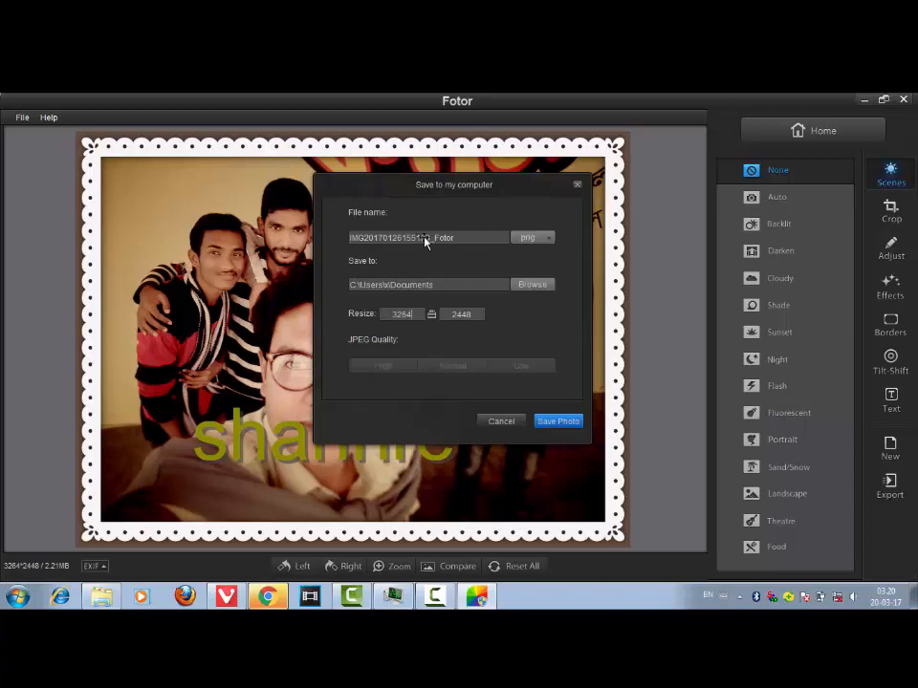
left_click_drag(454, 242, 351, 237)
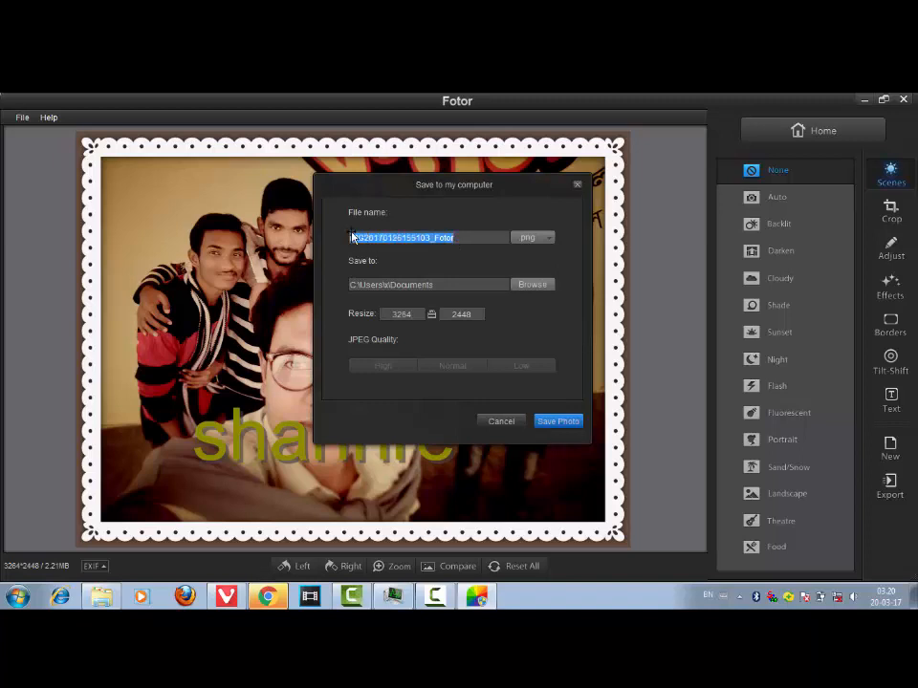
key("BackSpace")
left_click(560, 422)
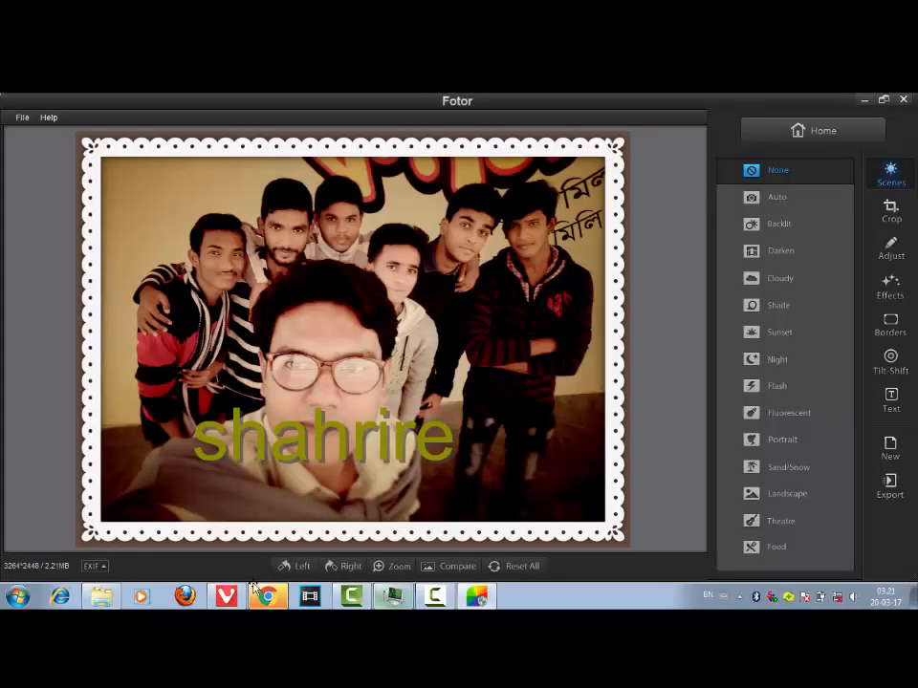
- Open the saved aaa image from the Documents library and close the editor it opens in
left_click(101, 595)
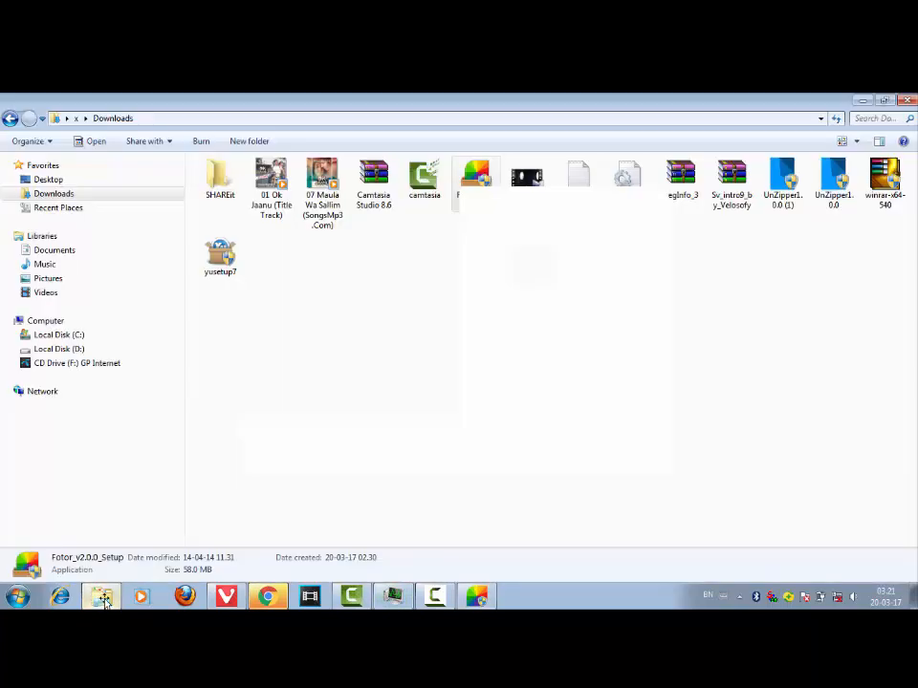
left_click(67, 252)
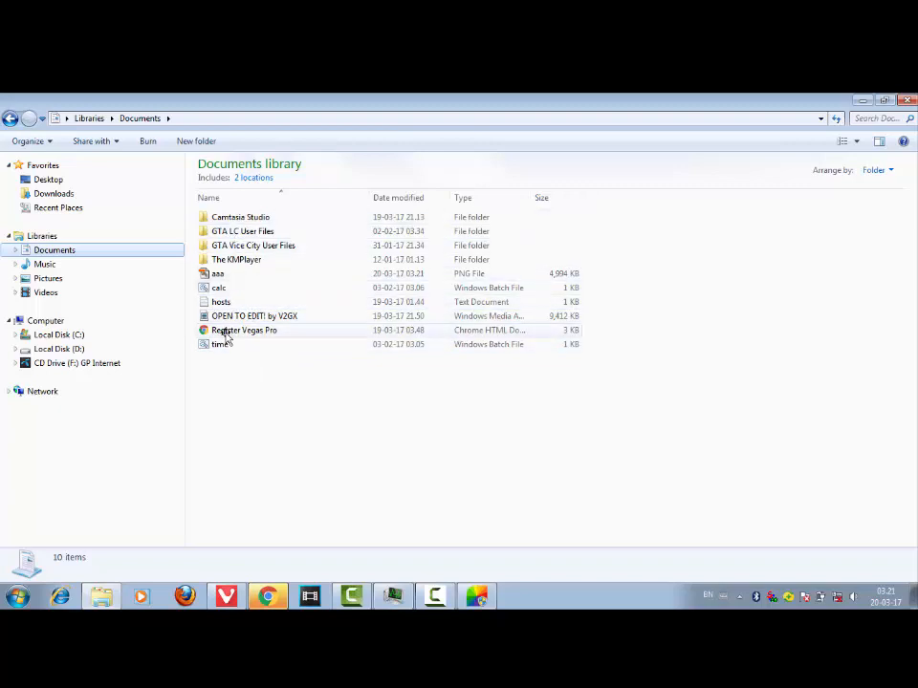
left_click(222, 275)
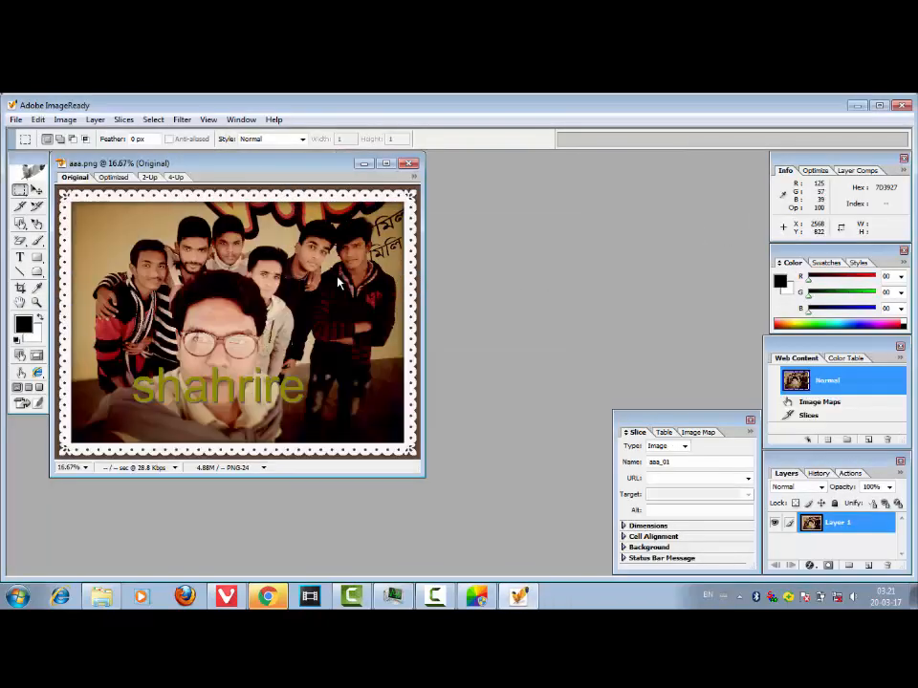
left_click(408, 164)
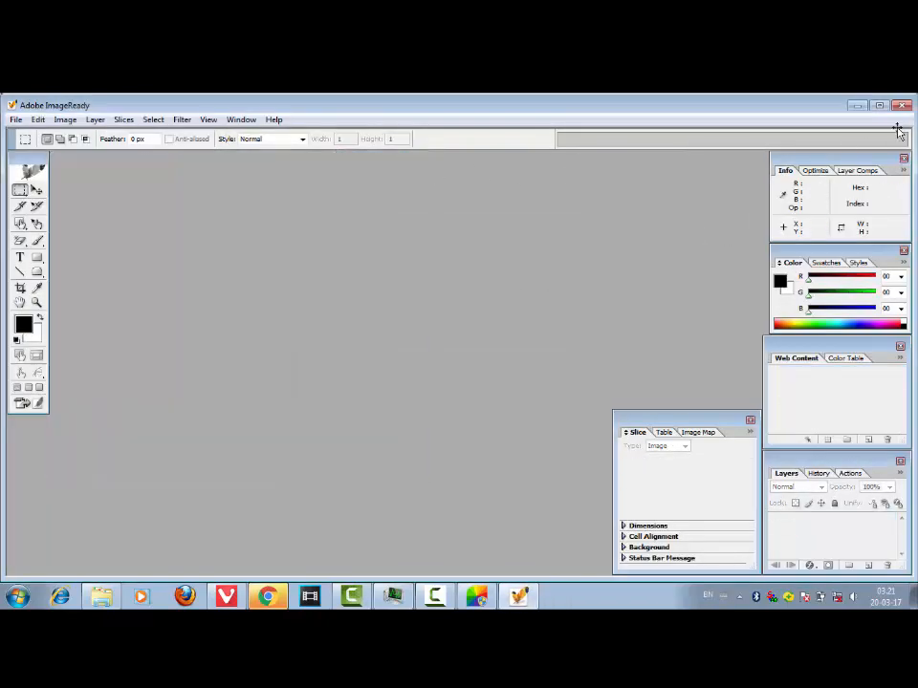
left_click(900, 106)
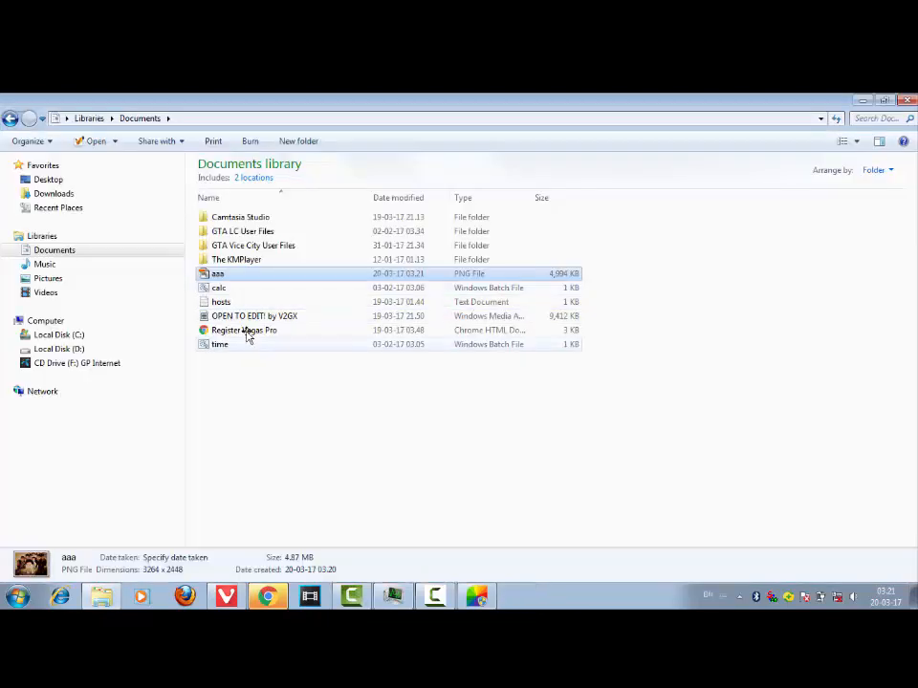
- Open the aaa image with Windows Photo Viewer and maximize the viewer window
right_click(217, 272)
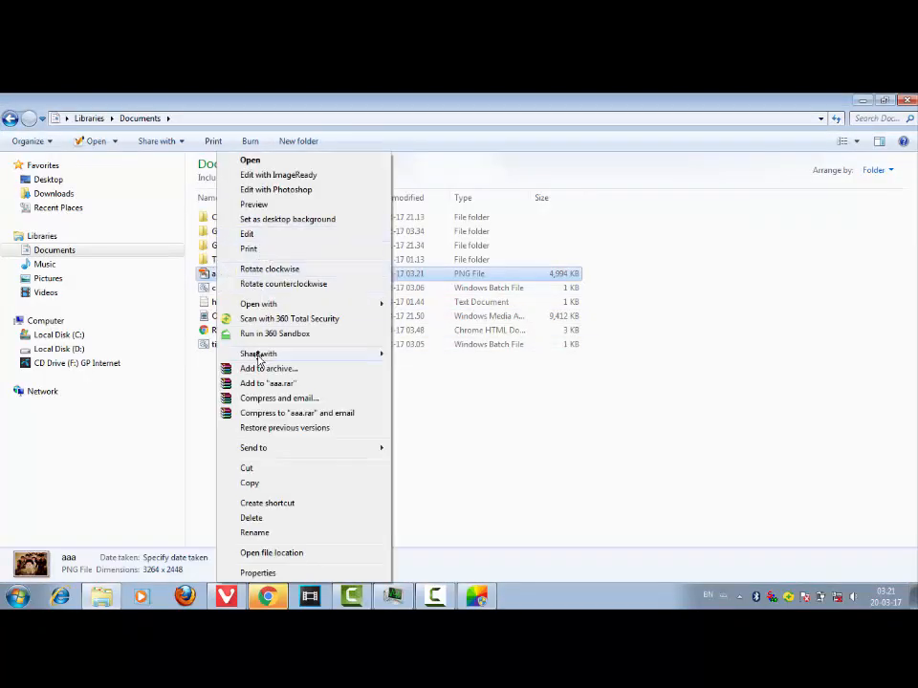
mouse_move(379, 304)
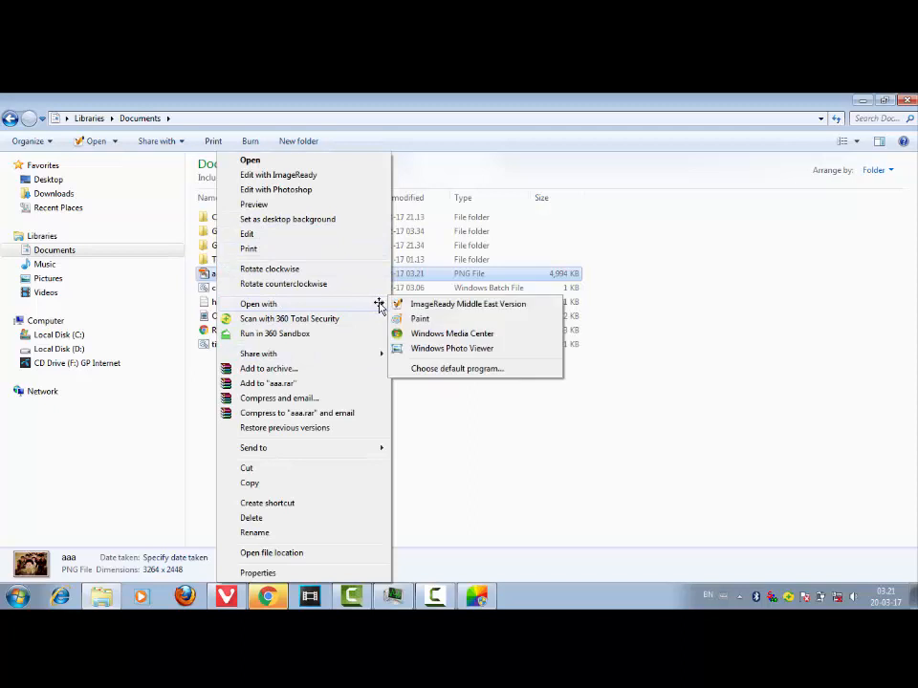
left_click(432, 350)
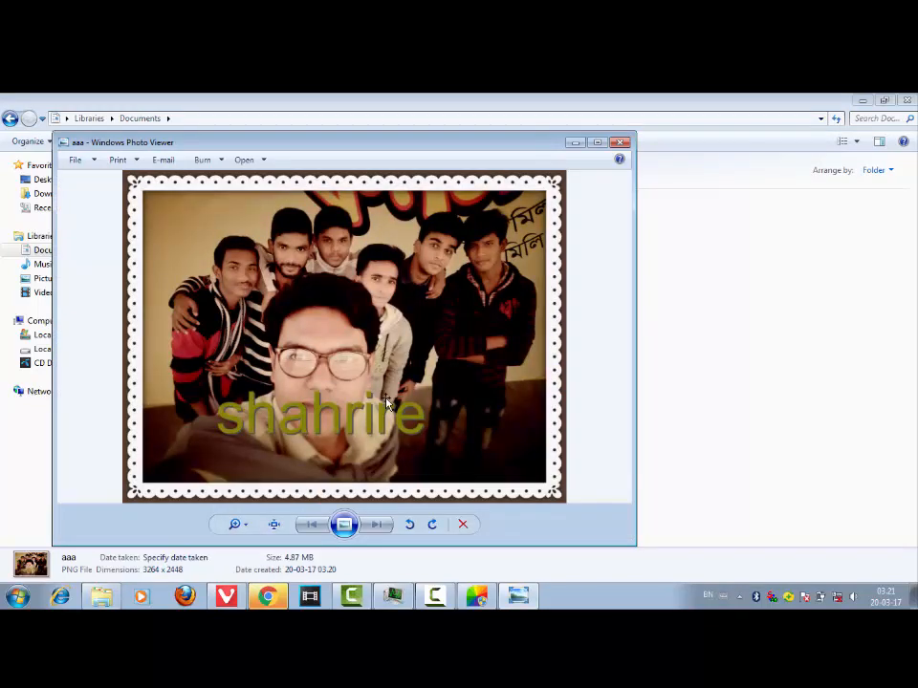
left_click(596, 141)
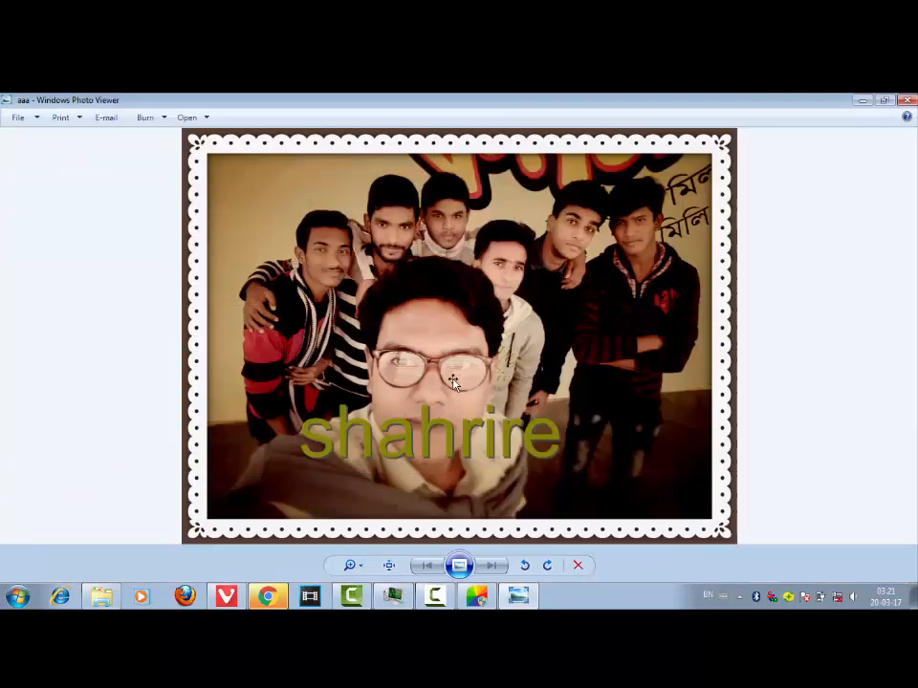
- Zoom into the saved image to inspect it, pan around, and zoom back out
scroll(409, 358, "up", 5)
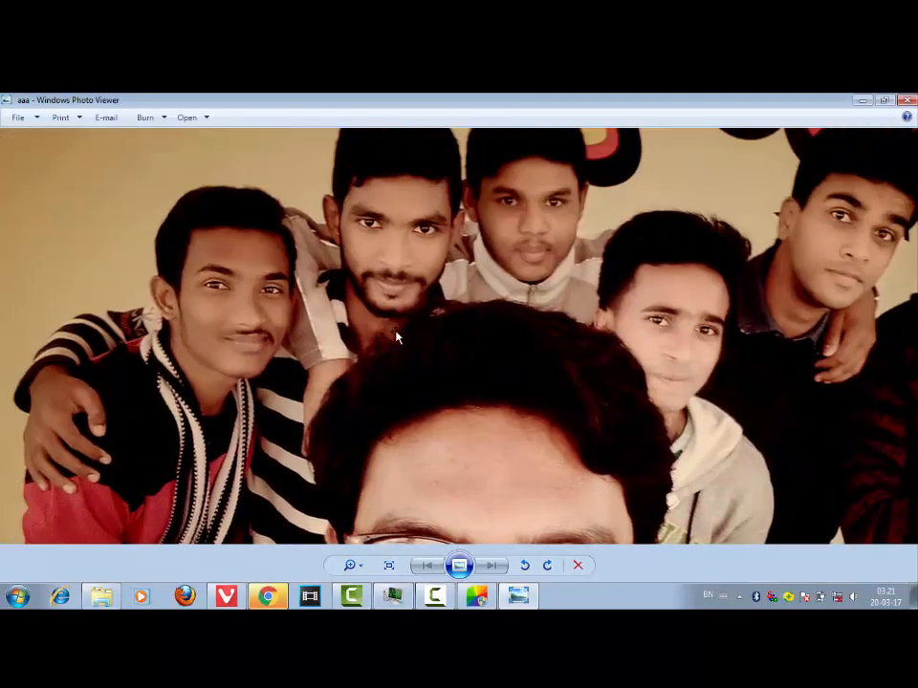
scroll(391, 333, "down", 5)
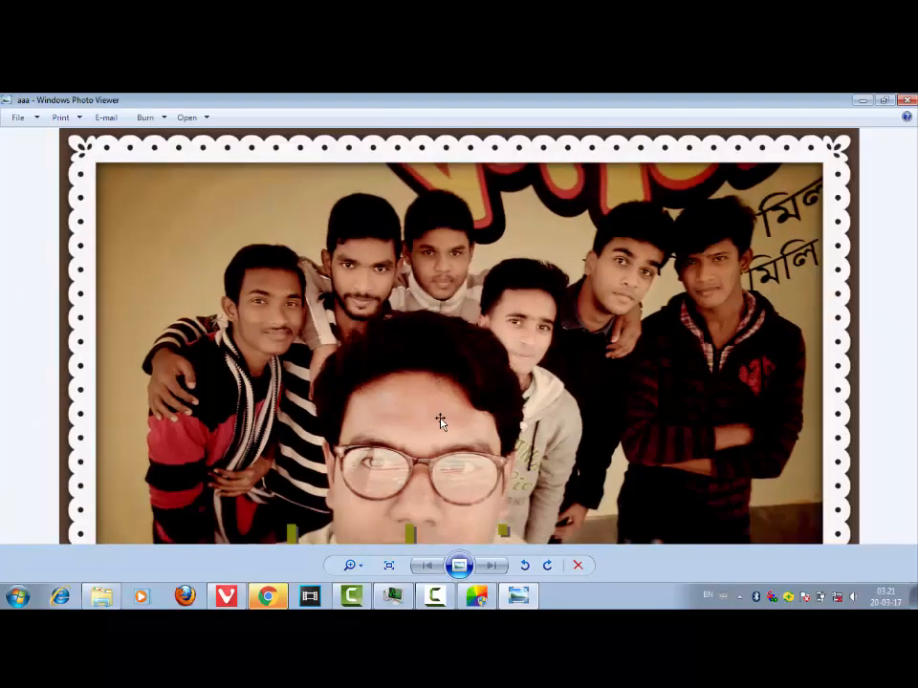
left_click_drag(439, 421, 433, 374)
scroll(435, 365, "down", 3)
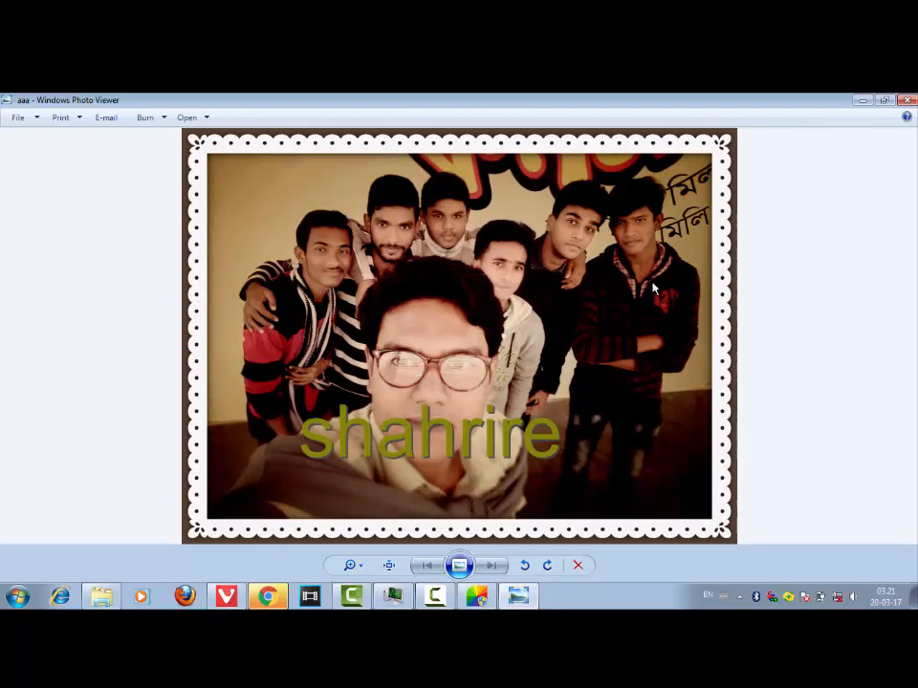
- Close the photo viewer, the Documents library window, the Fotor editor and the browser window
left_click(911, 104)
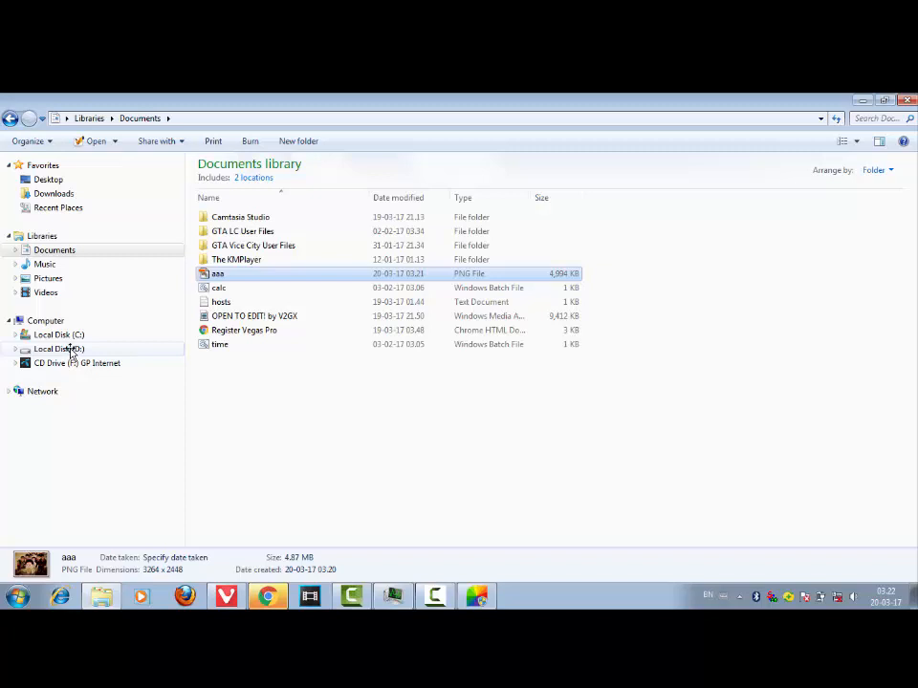
left_click(906, 100)
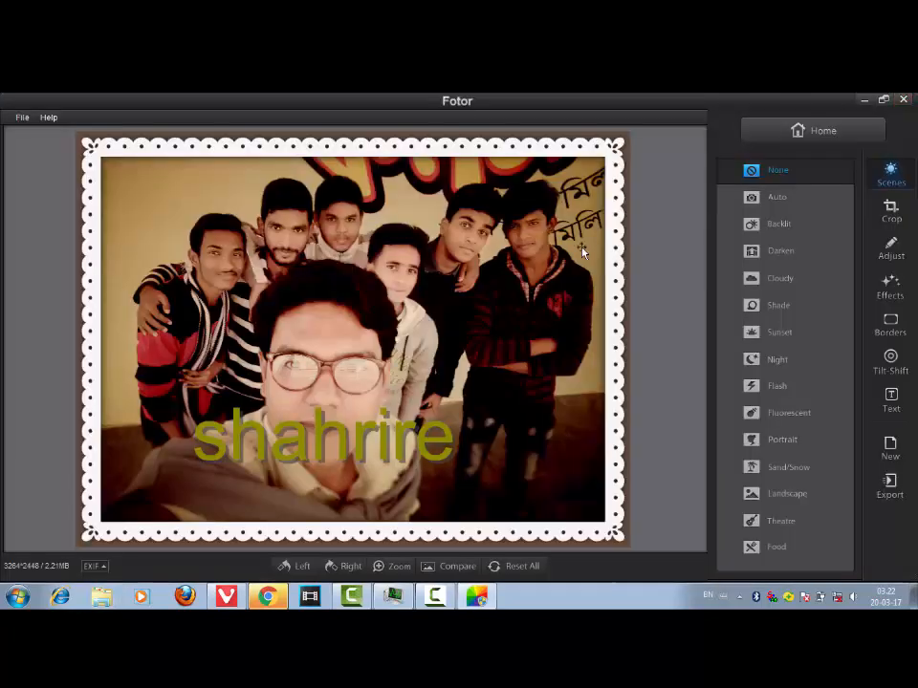
left_click(902, 100)
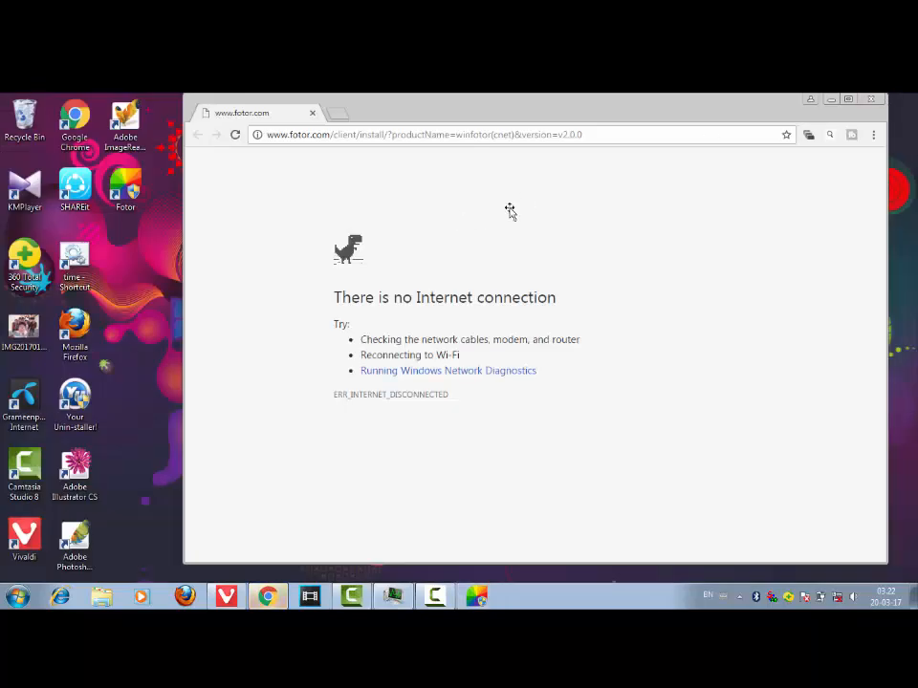
left_click(876, 95)
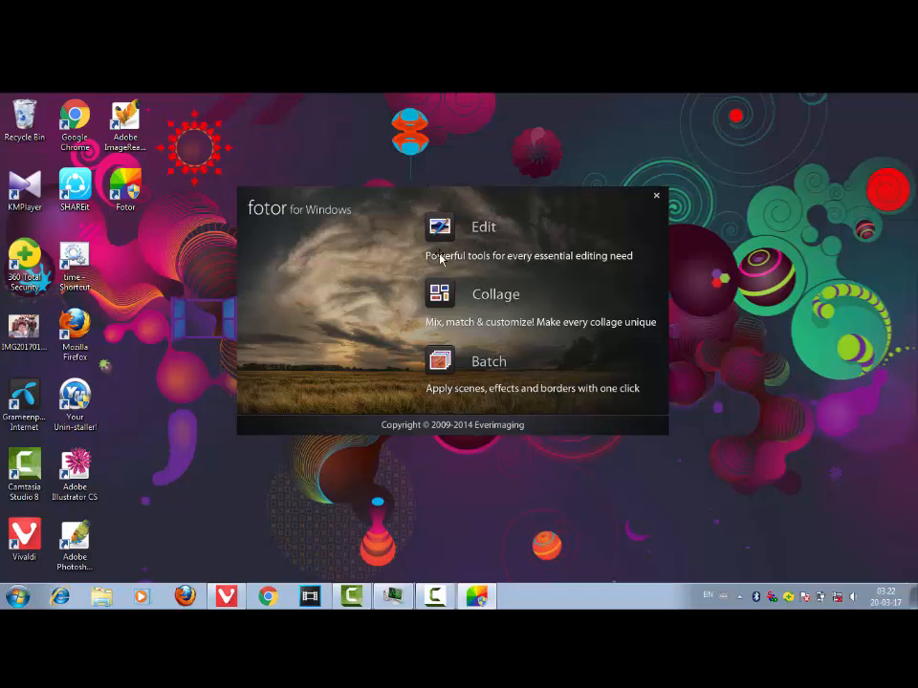
left_click(444, 299)
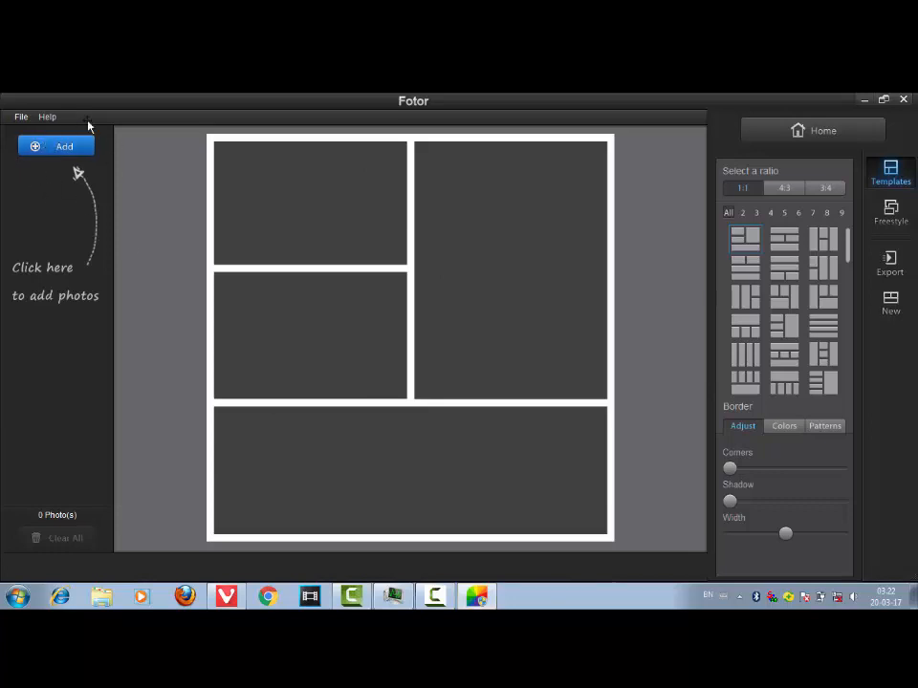
left_click(34, 146)
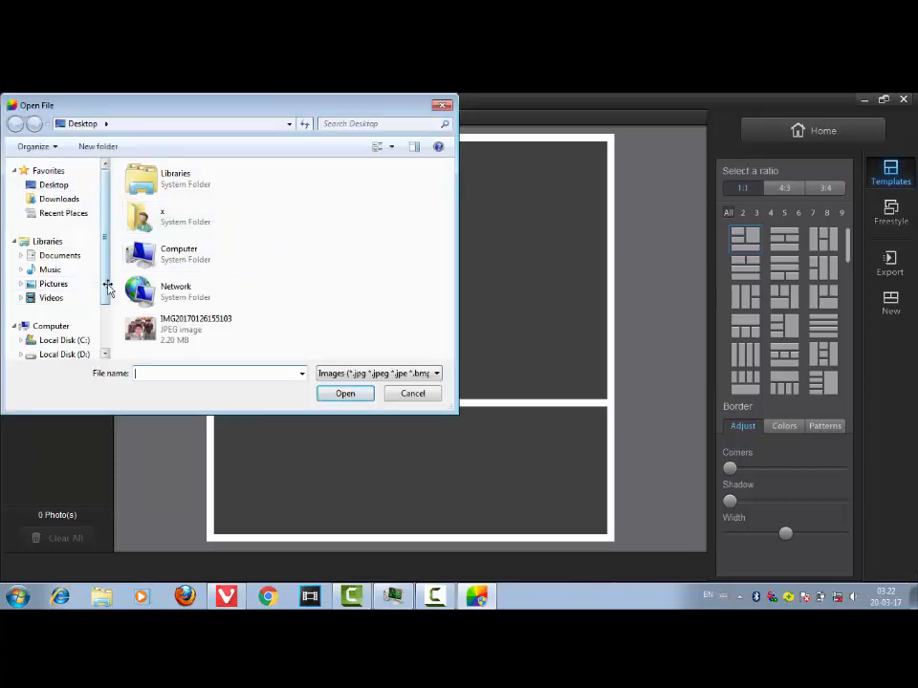
scroll(57, 278, "down", 2)
left_click(21, 291)
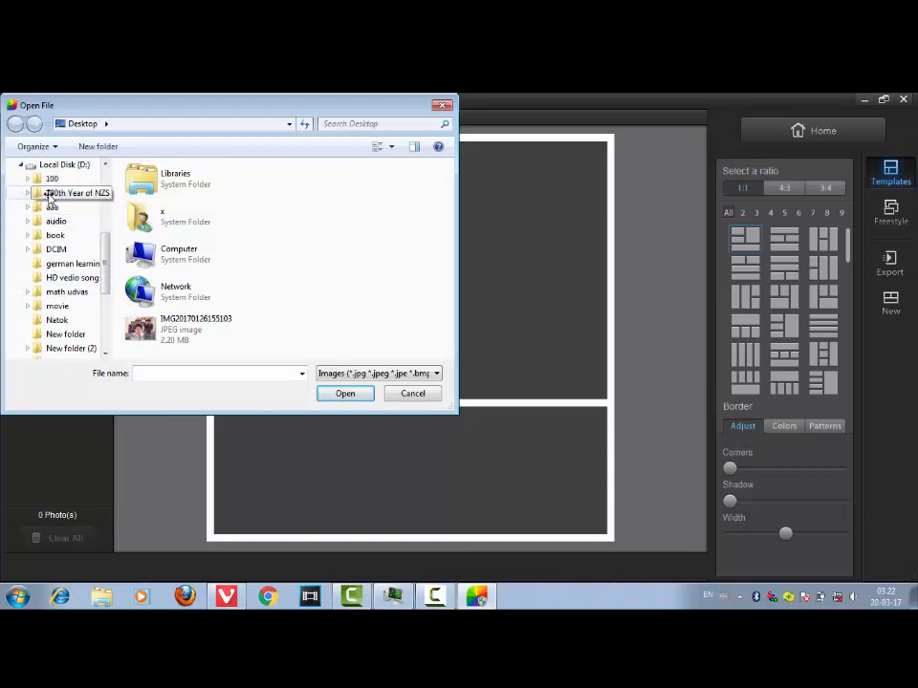
left_click(50, 194)
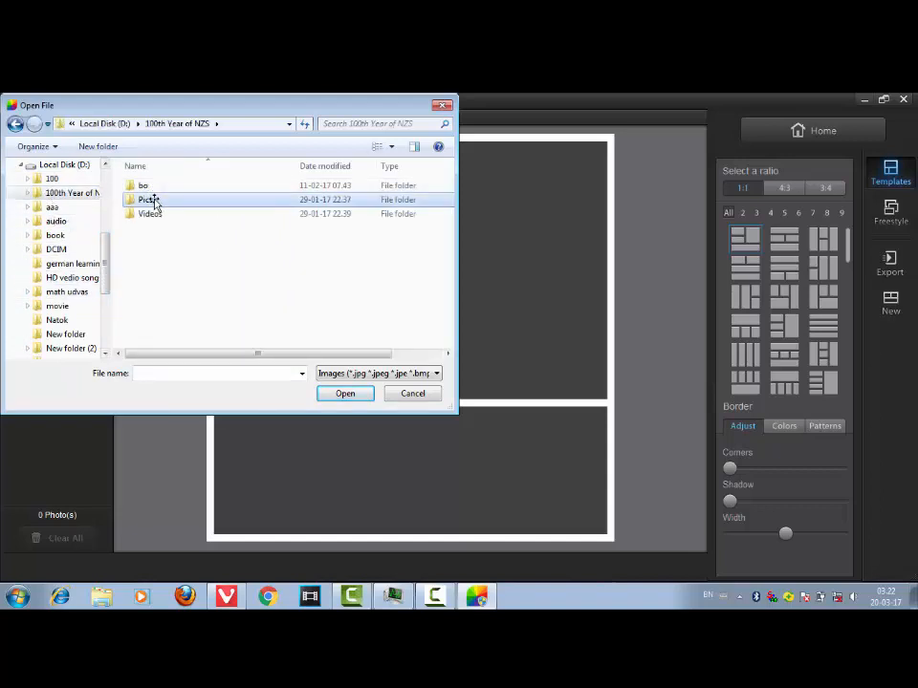
left_click(344, 393)
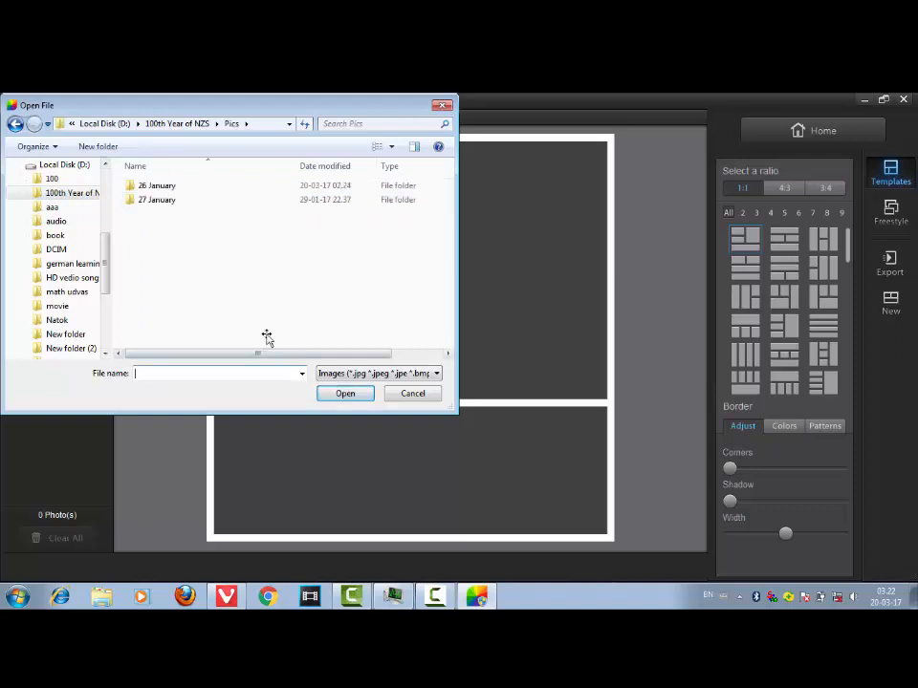
left_click(163, 185)
left_click(346, 393)
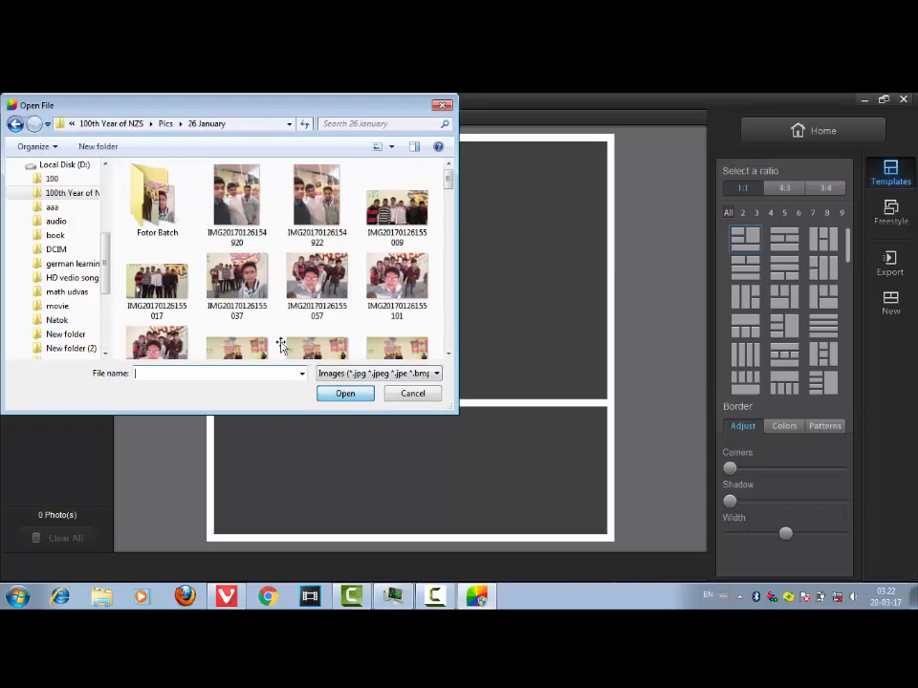
mouse_move(447, 187)
left_mouse_down()
mouse_move(446, 198)
mouse_move(447, 177)
left_mouse_up()
left_click(335, 209)
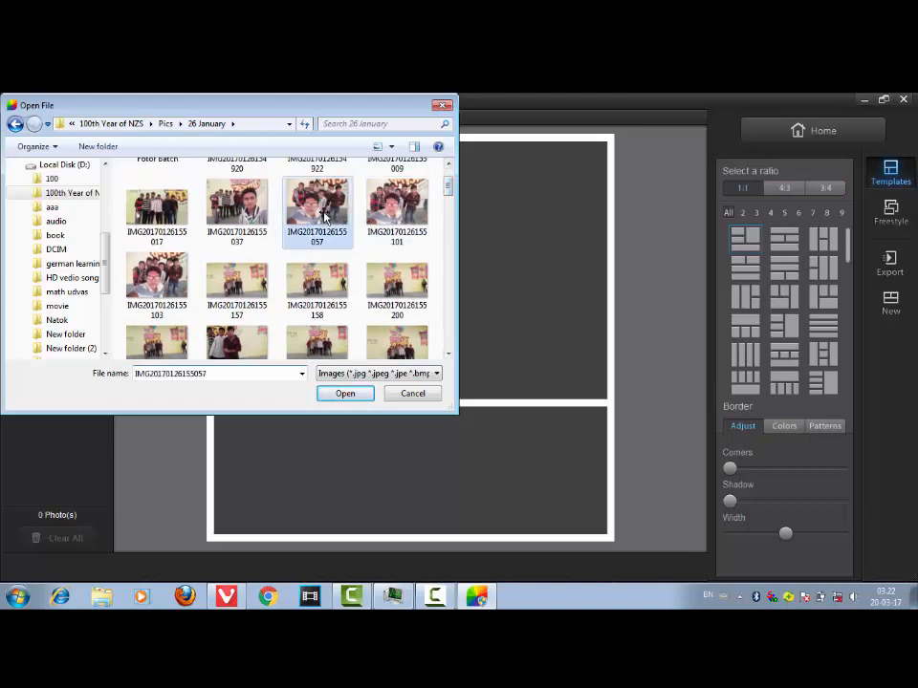
left_click(346, 393)
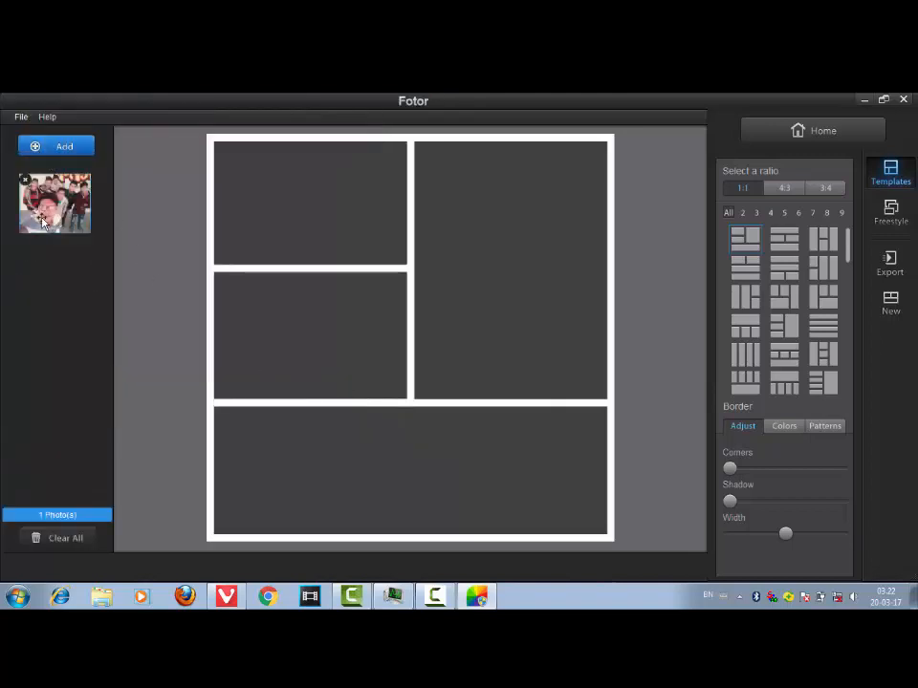
left_click(36, 150)
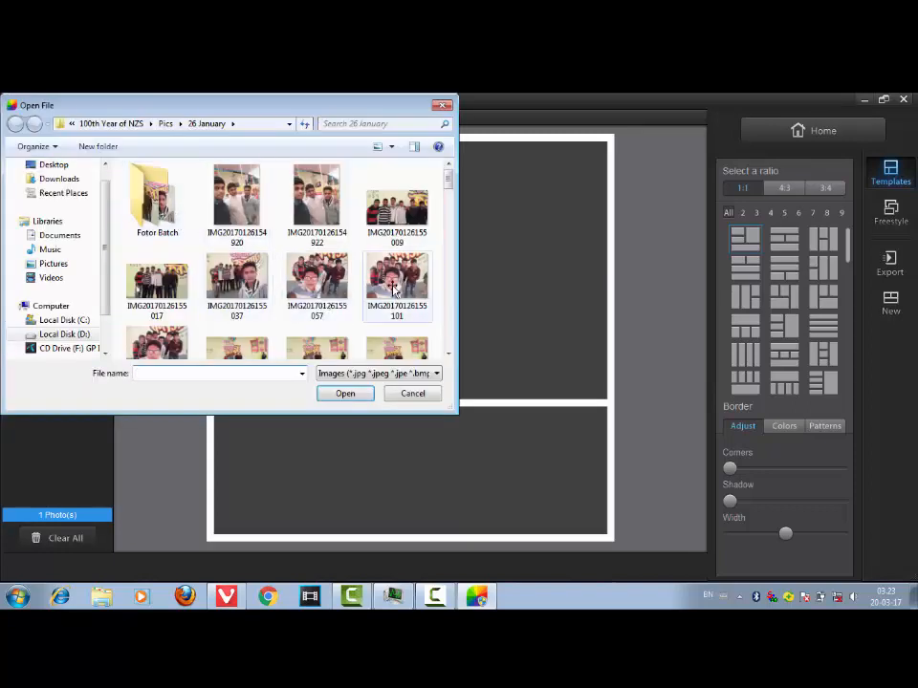
left_click(395, 346)
left_click(345, 394)
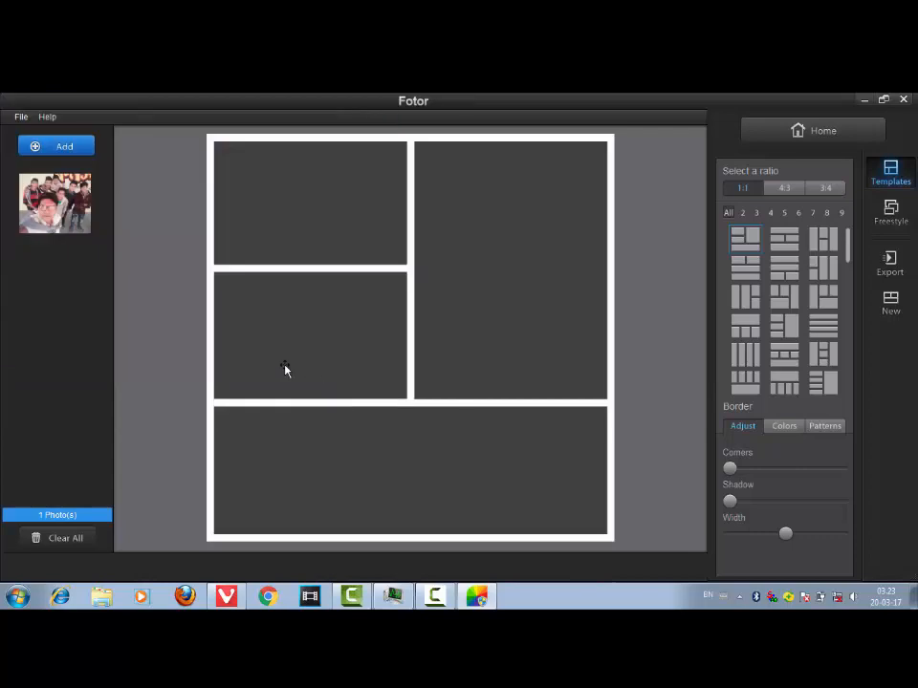
left_click(69, 146)
left_click(167, 352)
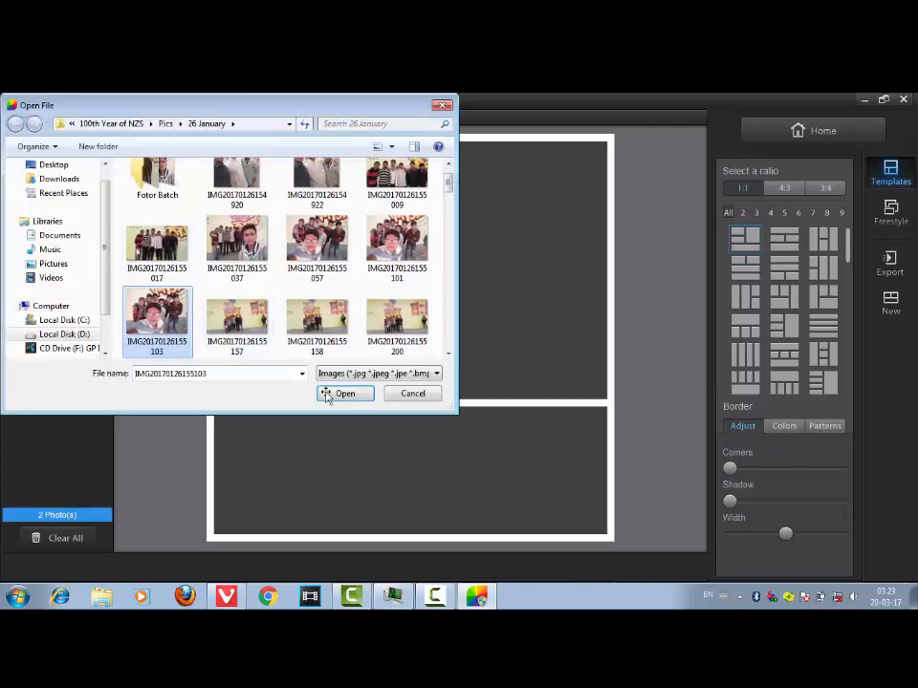
left_click(345, 394)
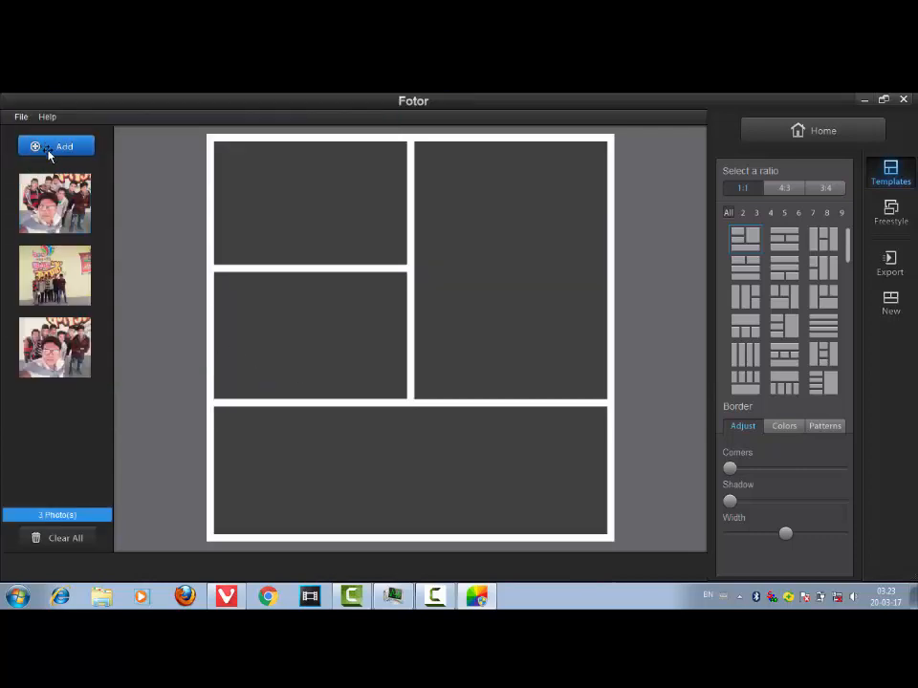
left_click(55, 148)
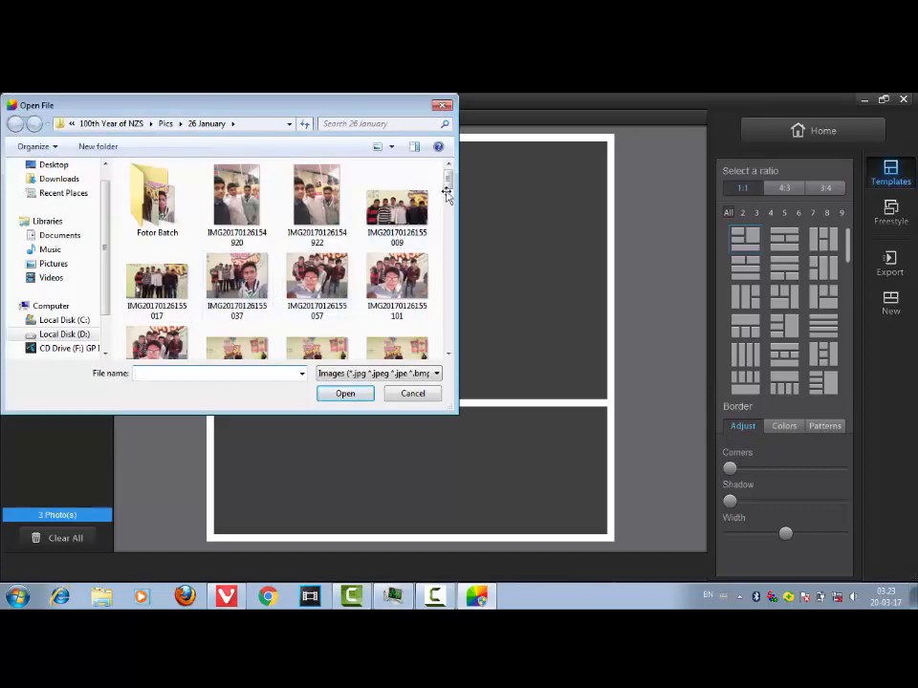
scroll(420, 230, "down", 5)
left_click(248, 328)
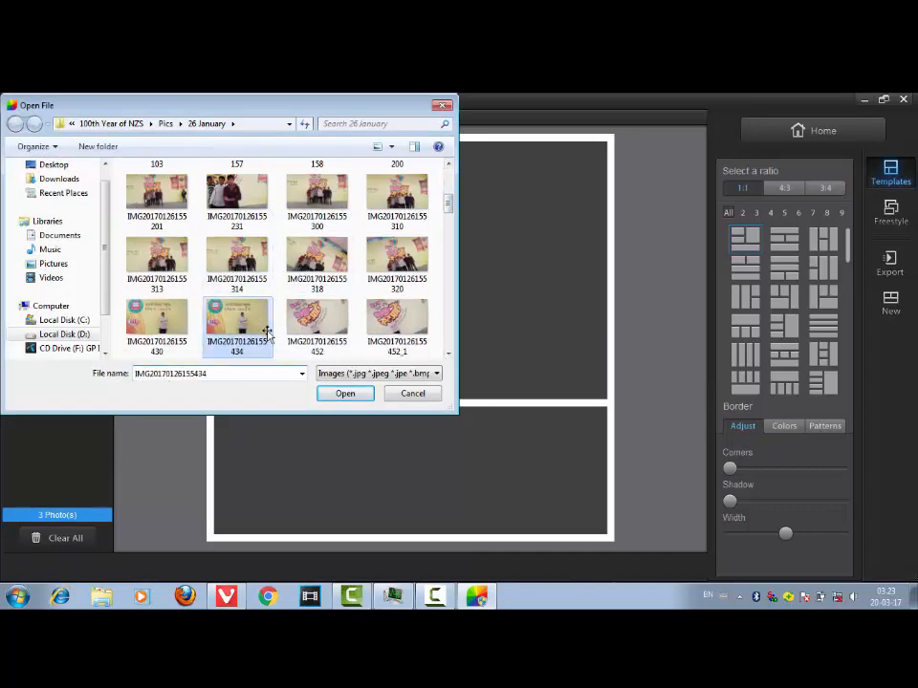
left_click(347, 394)
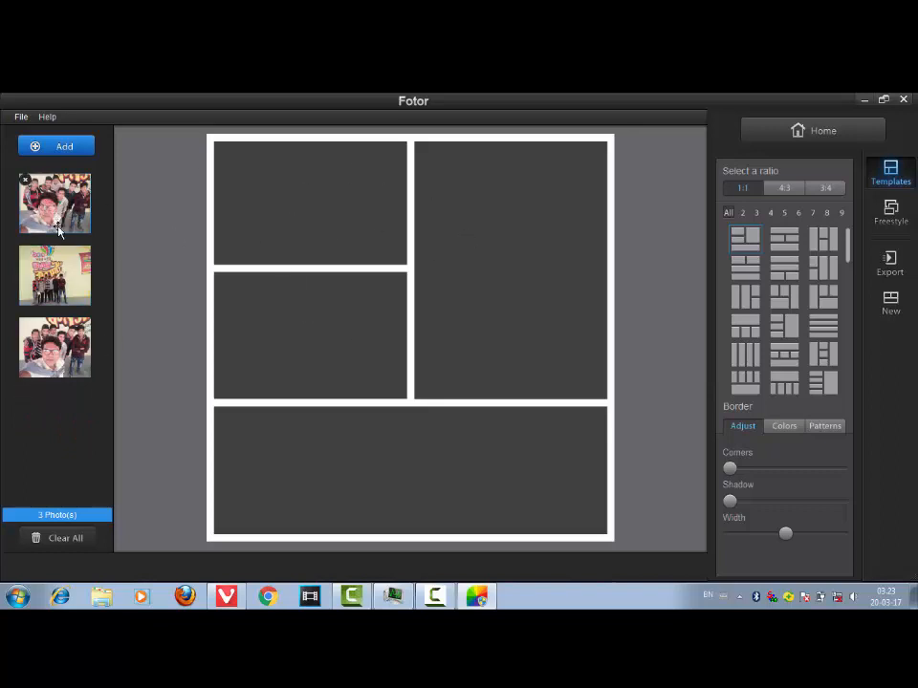
- Place the three added photos into the template's three cells
left_click_drag(272, 250, 276, 250)
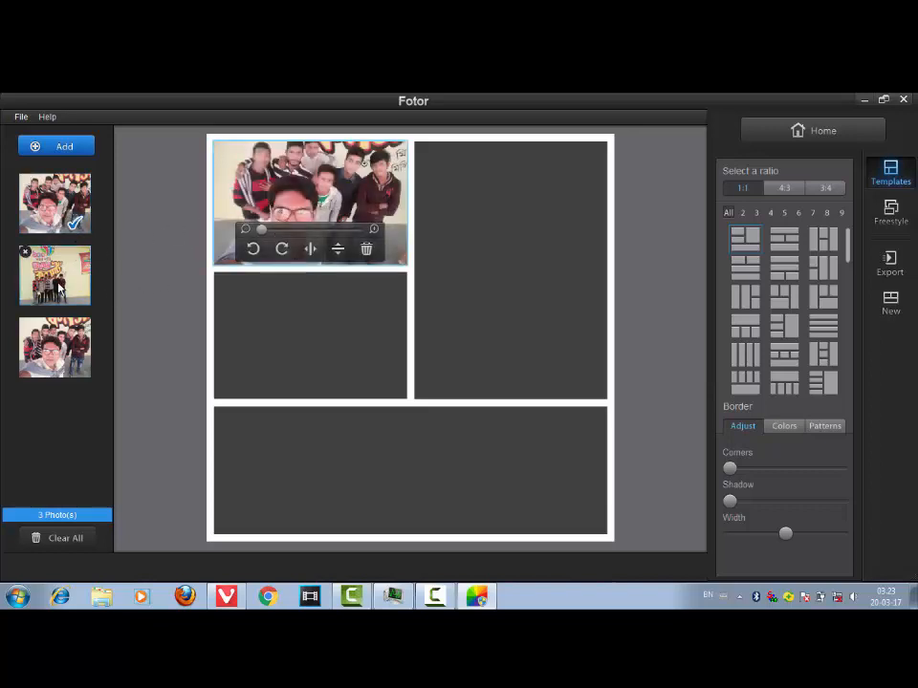
left_click_drag(454, 287, 454, 288)
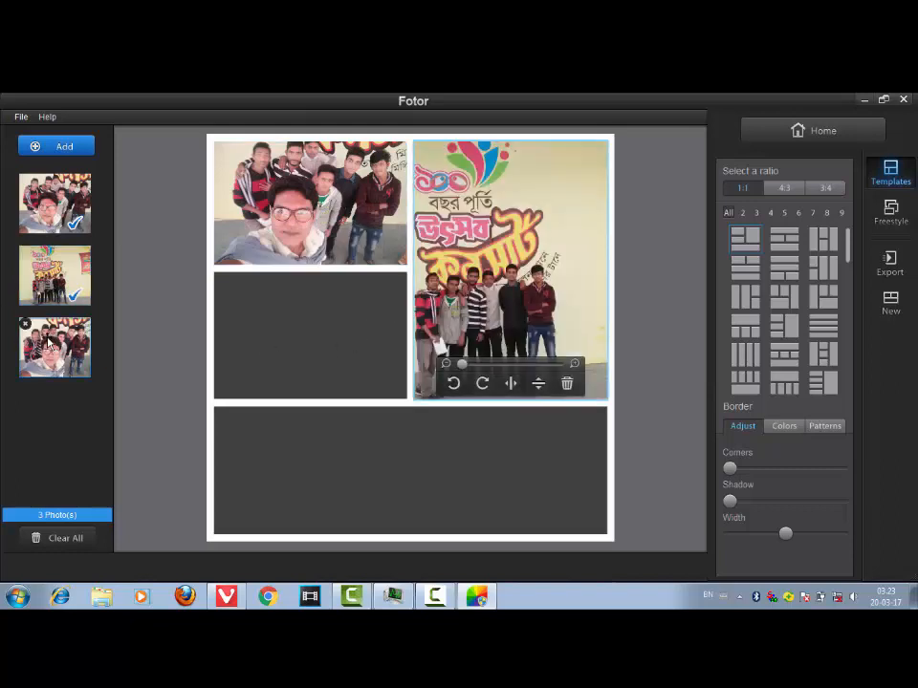
left_click_drag(55, 347, 364, 485)
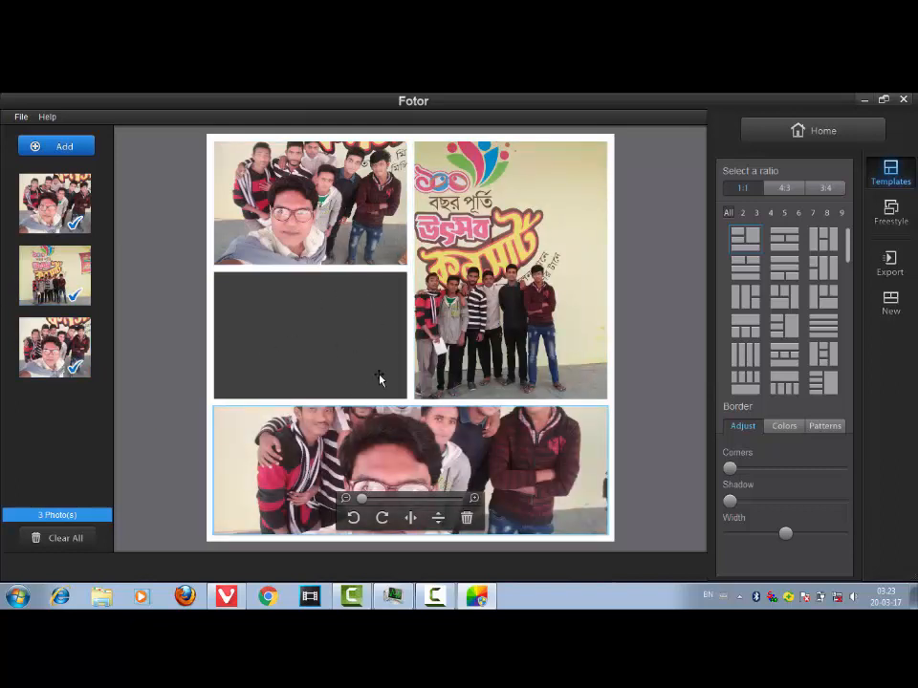
- Filter templates to three photos and choose the layout with two stacked cells beside a tall one
left_click(755, 213)
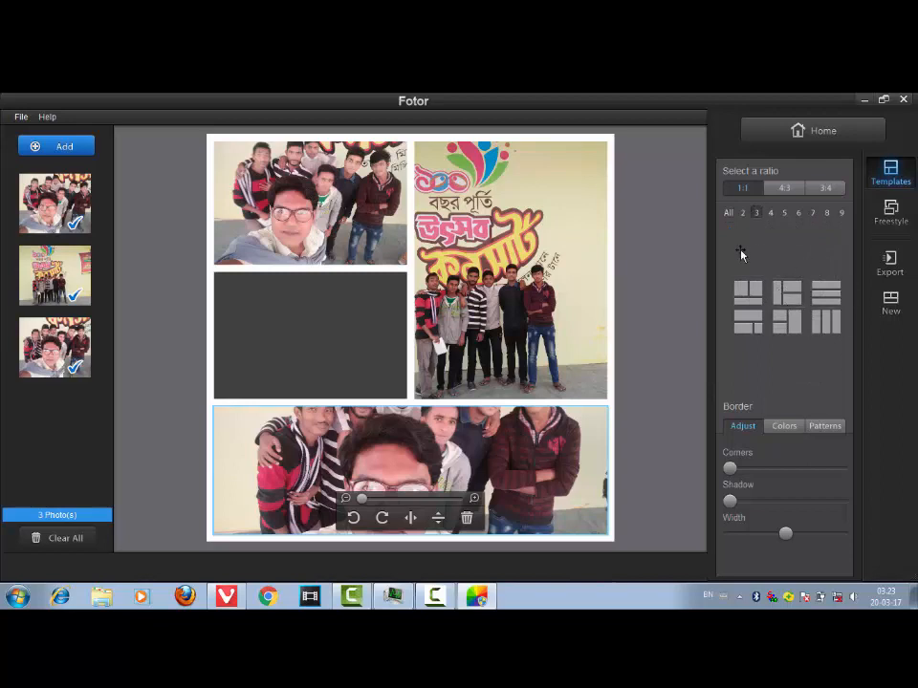
left_click(789, 320)
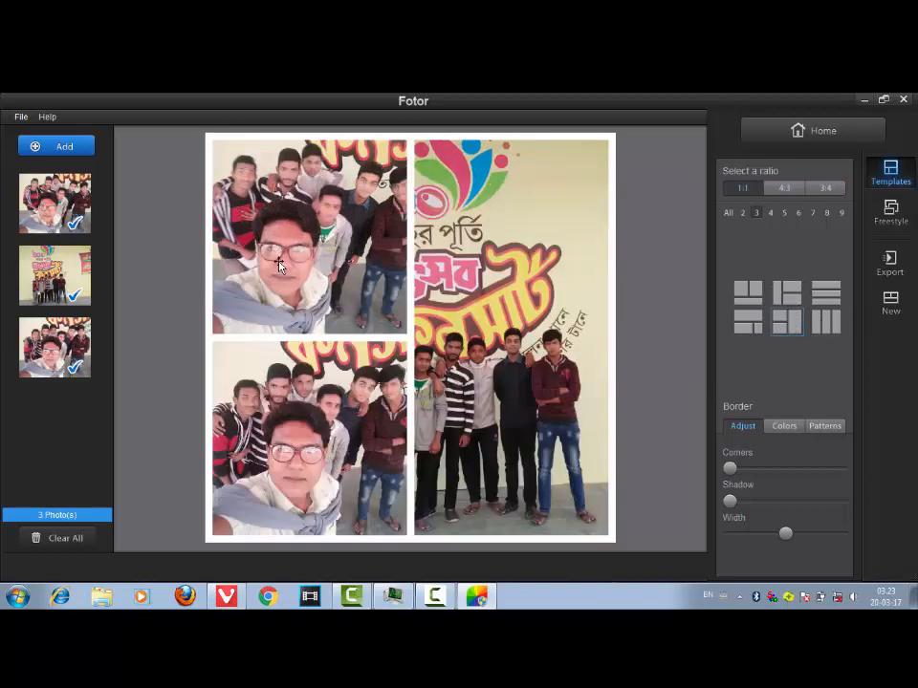
- Reposition the photos within their cells in the new layout
mouse_move(280, 265)
left_mouse_down()
mouse_move(305, 264)
mouse_move(278, 261)
mouse_move(294, 271)
left_mouse_up()
left_click(321, 441)
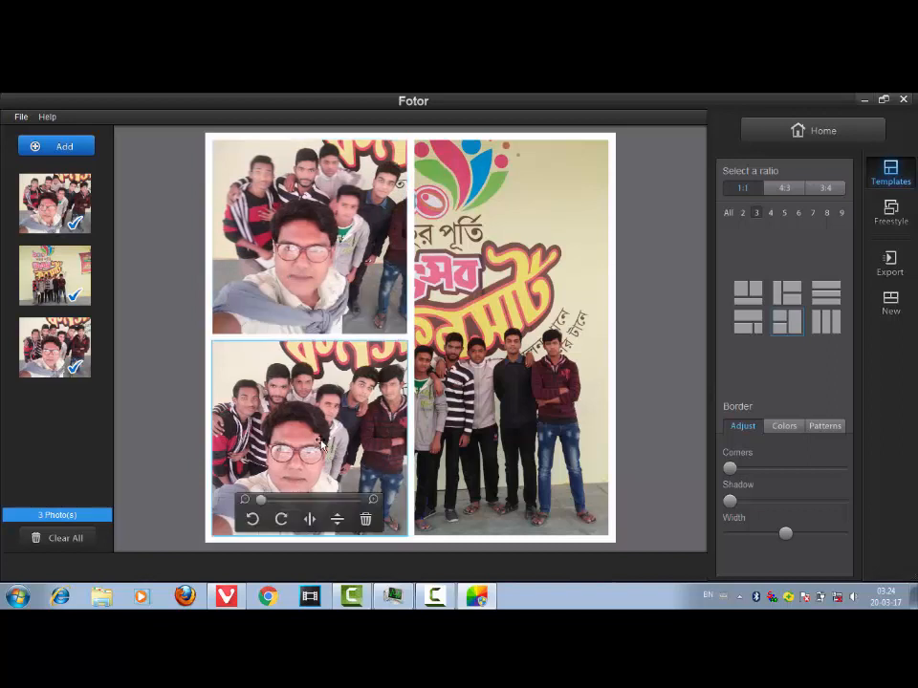
left_click_drag(321, 441, 324, 442)
left_click_drag(460, 362, 490, 365)
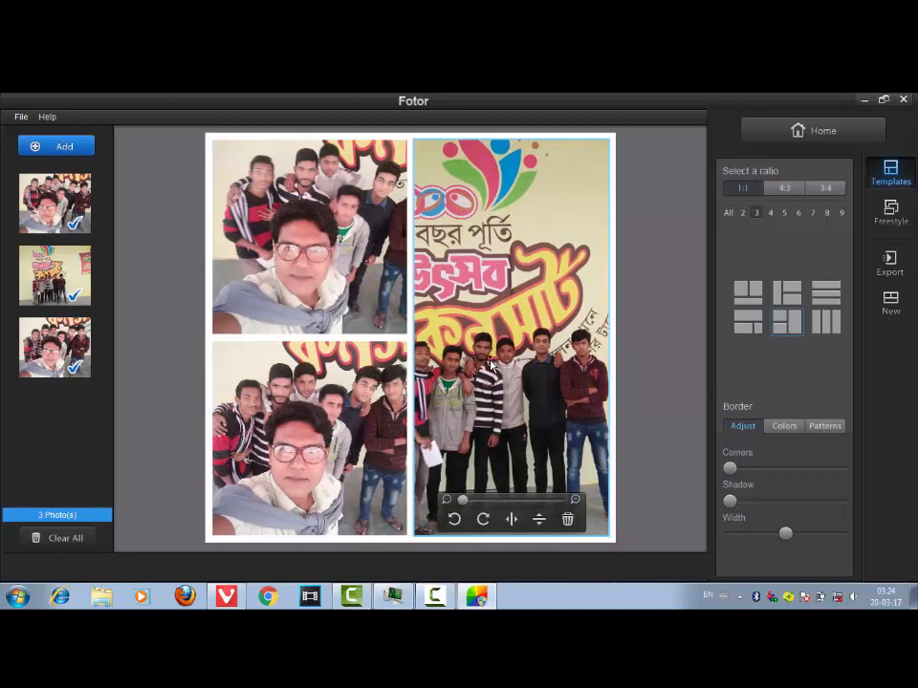
- Switch to the layout with a wide top cell and two cells below, and swap the banner photo into the top cell
left_click(746, 322)
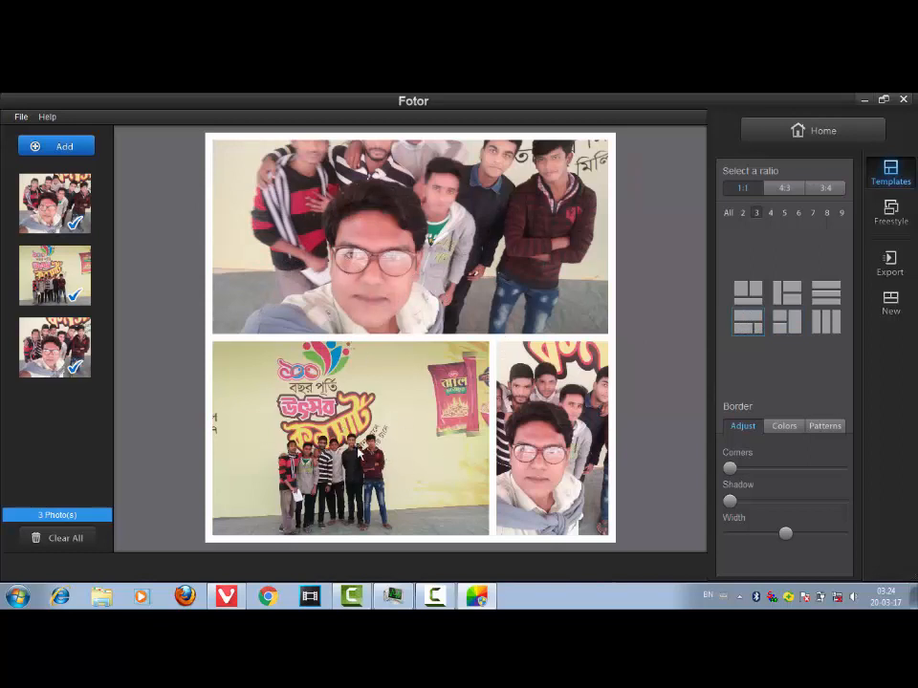
left_click_drag(332, 450, 339, 412)
left_click_drag(277, 433, 349, 231)
left_click(330, 425)
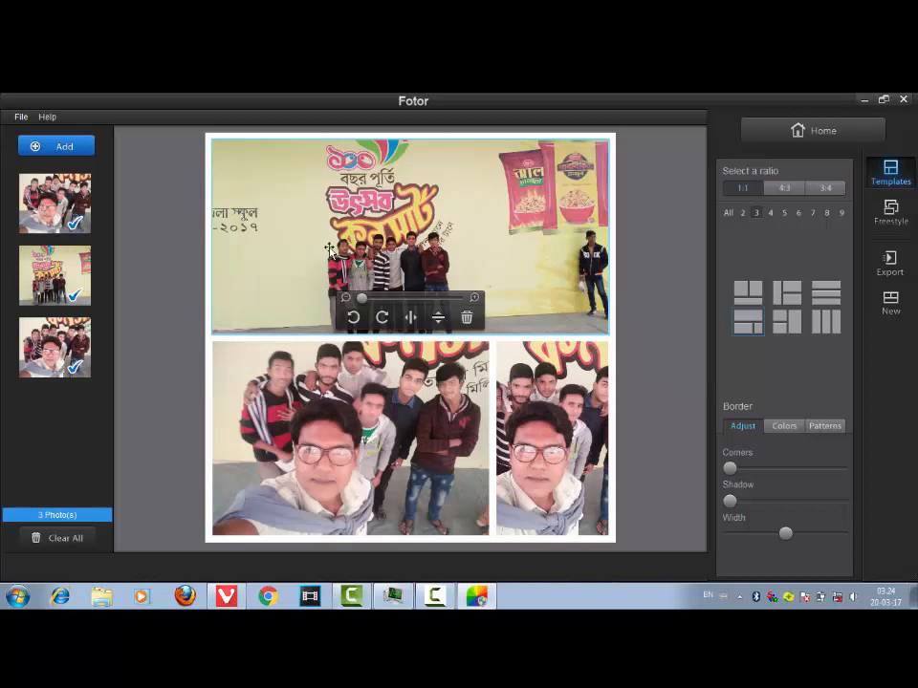
- Zoom in and reposition the banner photo within the top cell
left_click_drag(347, 260, 375, 241)
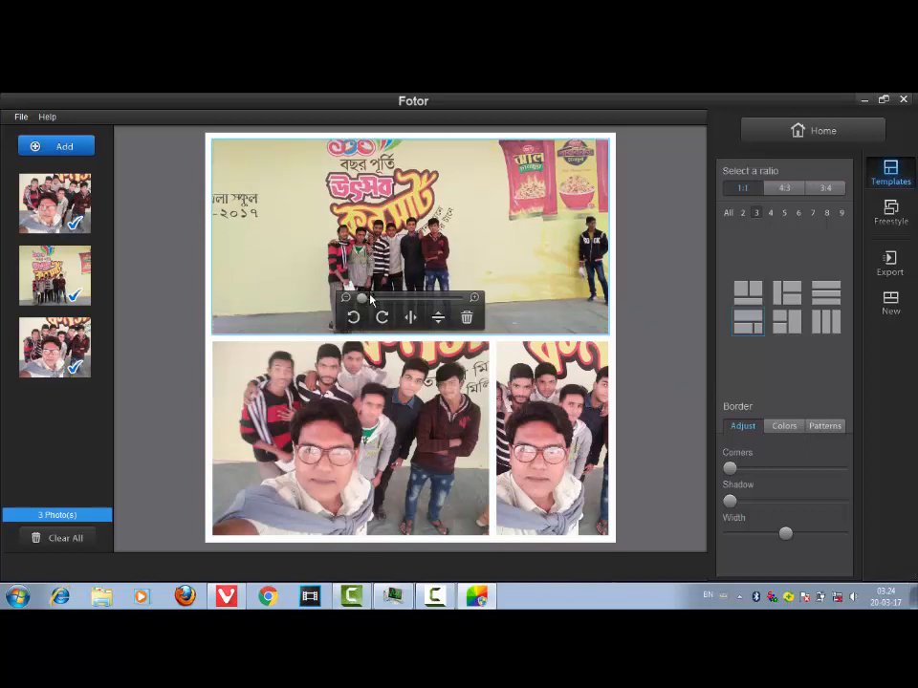
left_click_drag(362, 299, 454, 304)
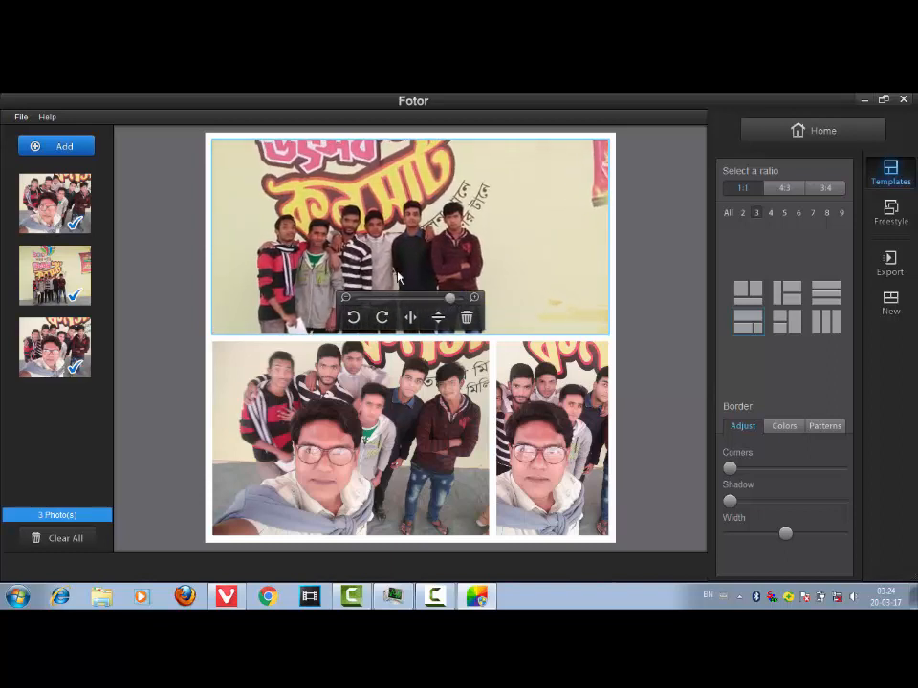
left_click_drag(338, 257, 378, 246)
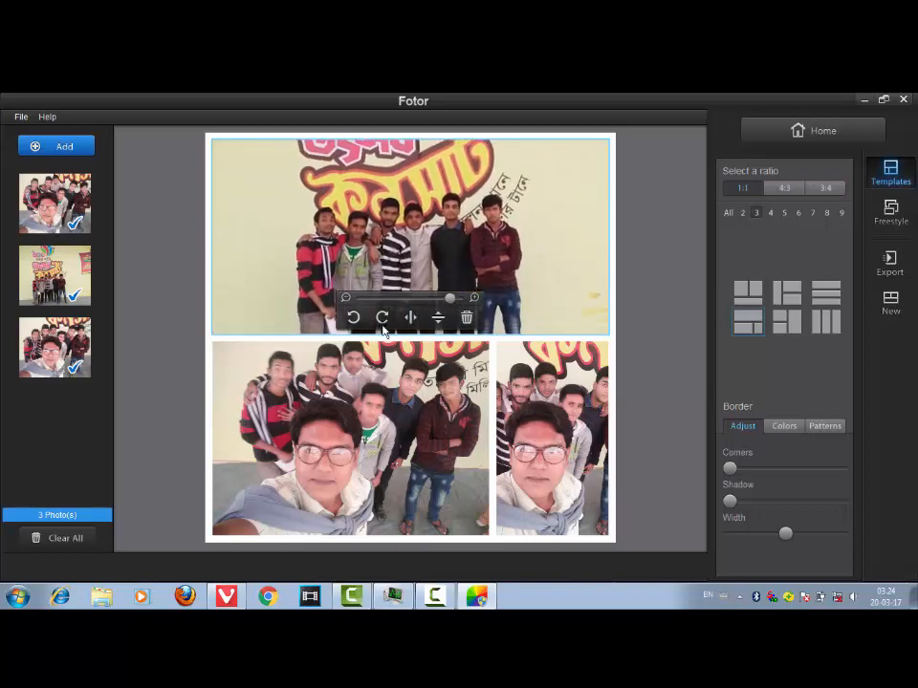
left_click(377, 480)
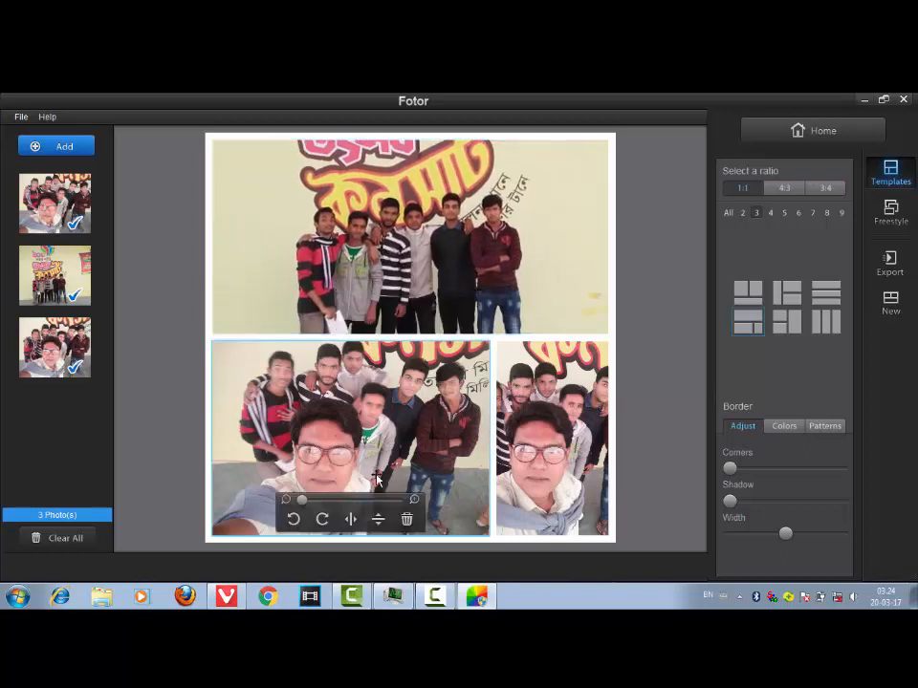
- Rotate the bottom-left photo through a full turn in quarter steps
left_click(326, 518)
left_click(326, 518)
left_click(326, 519)
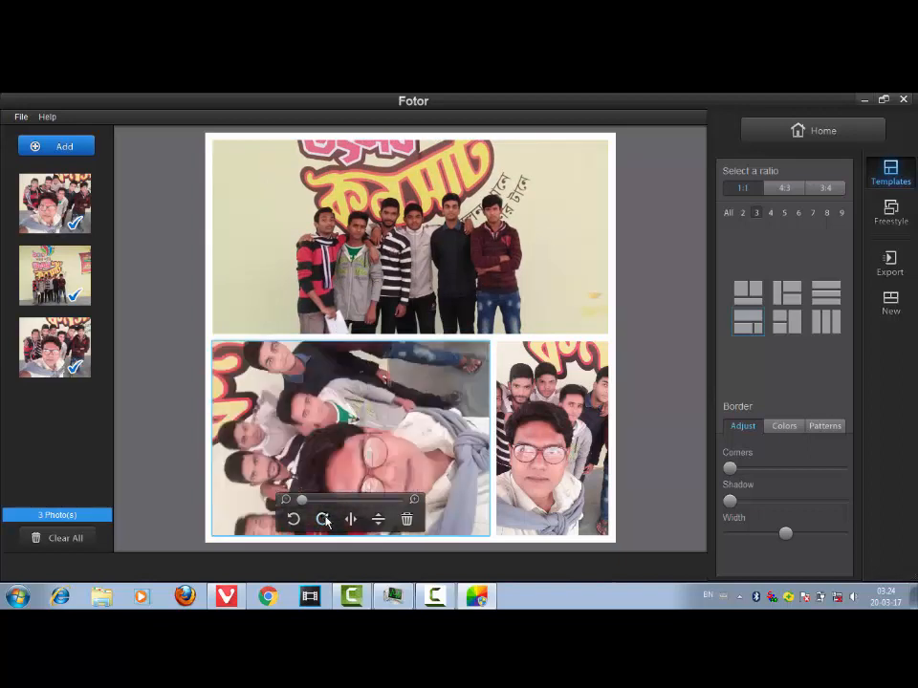
left_click(325, 518)
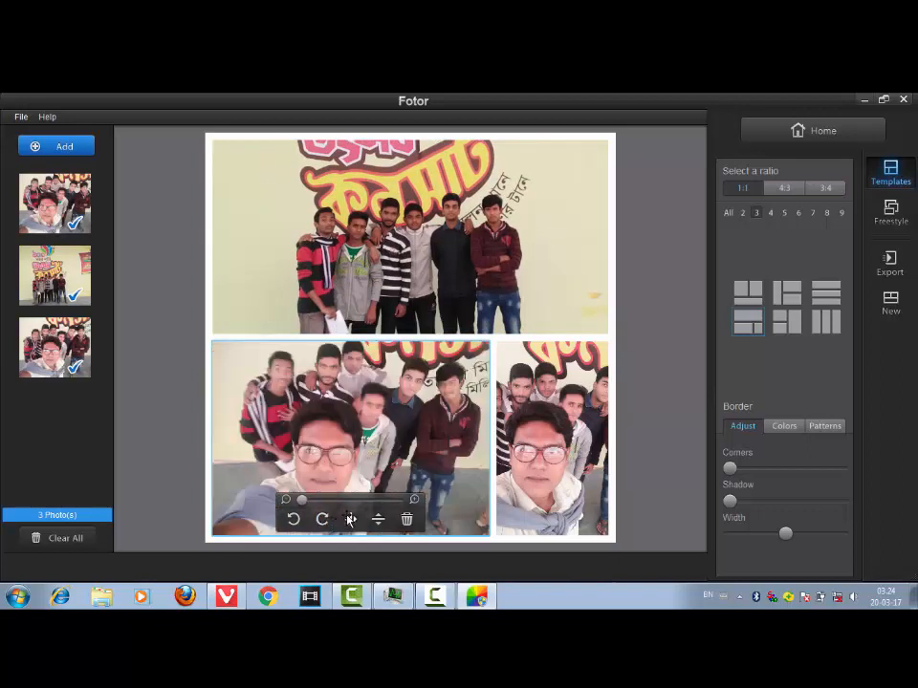
- Flip the bottom-left photo horizontally twice and vertically twice
left_click(350, 519)
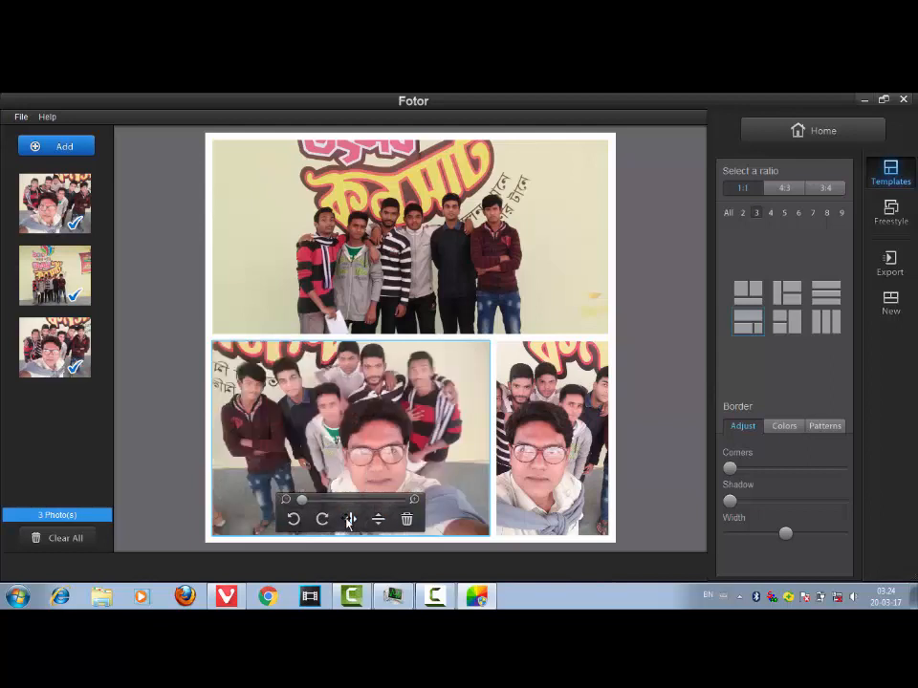
left_click(350, 519)
left_click(380, 519)
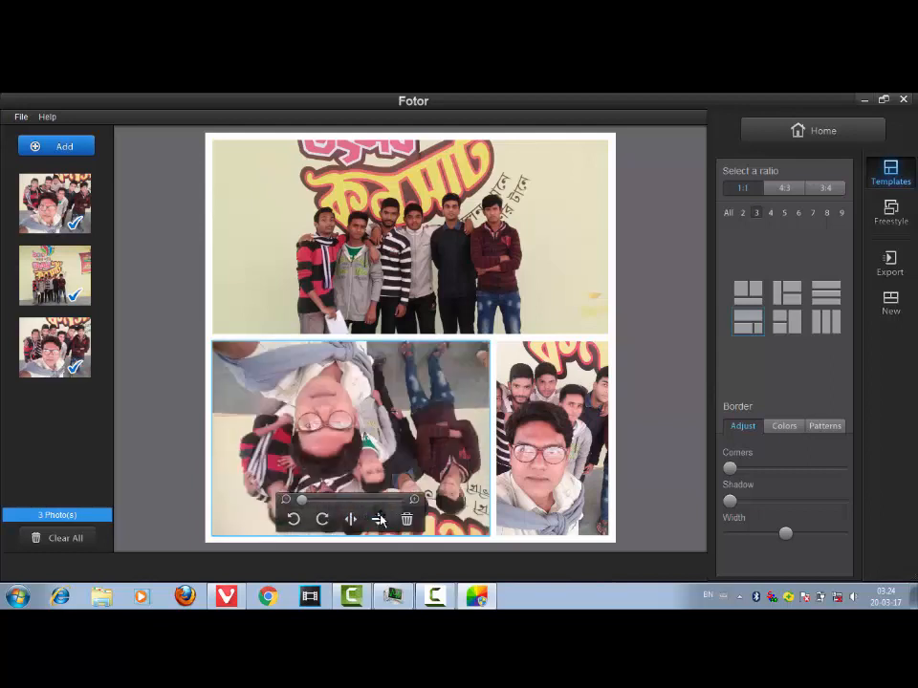
left_click(380, 519)
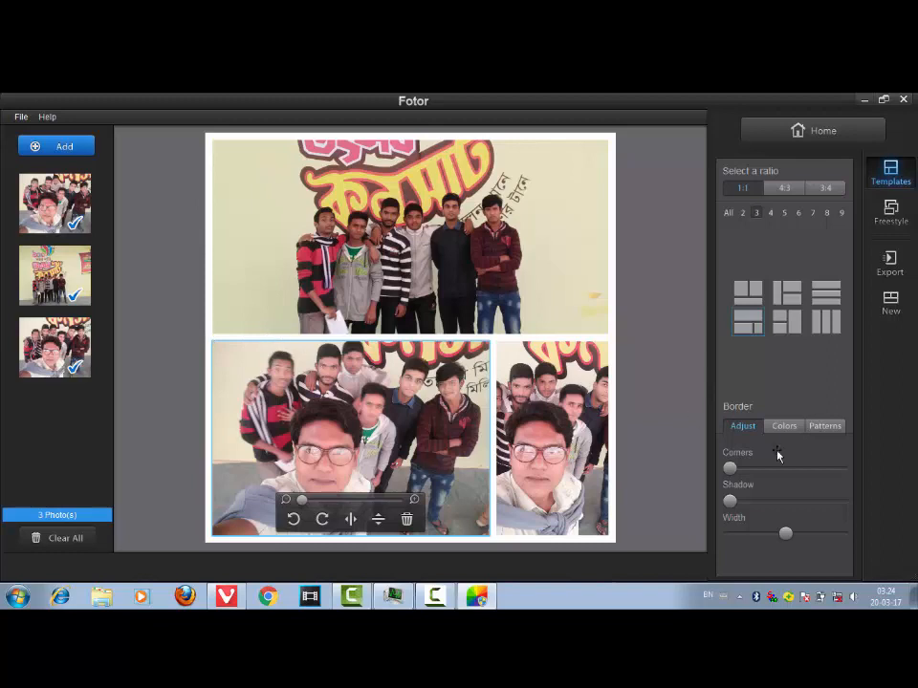
- Try several border colours and set the collage border to bright green
left_click(784, 426)
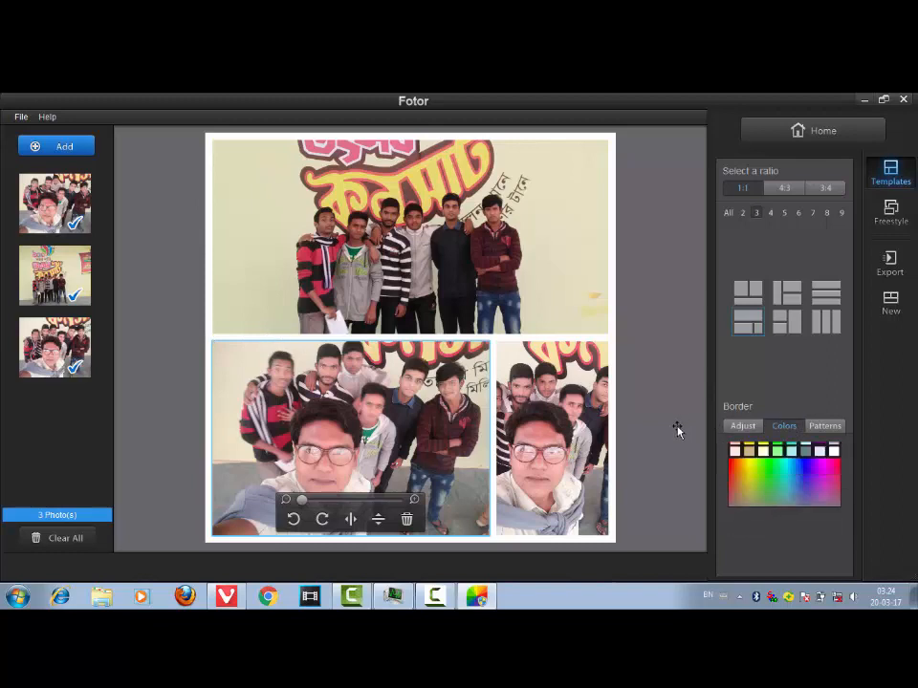
left_click(734, 448)
left_click(748, 468)
left_click(735, 461)
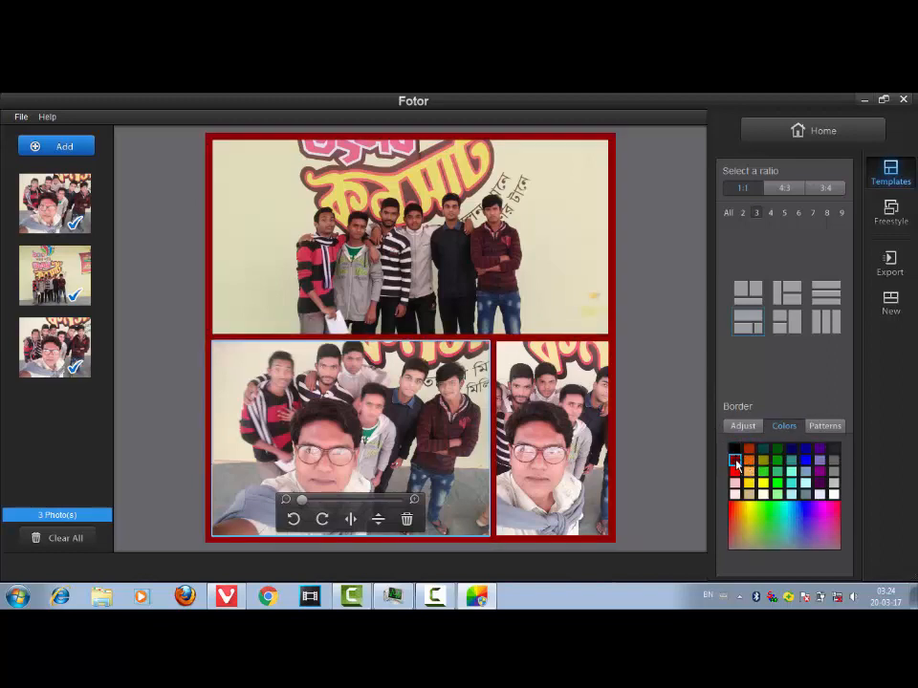
left_click(734, 448)
left_click(752, 516)
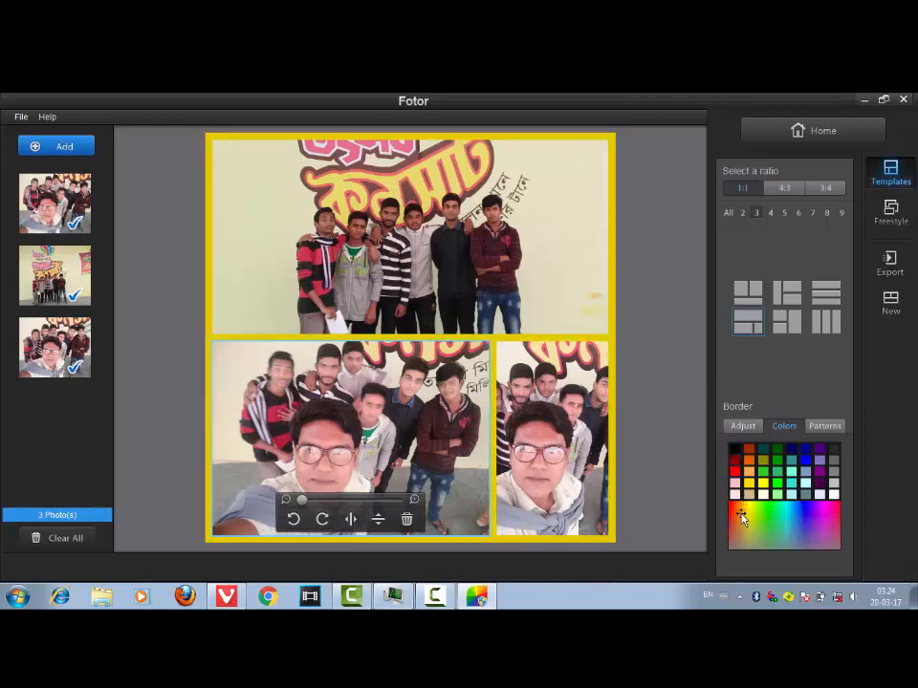
left_click(760, 512)
left_click(759, 447)
- Set the border corners to 100, raise the shadow to maximum and widen the border
left_click(743, 425)
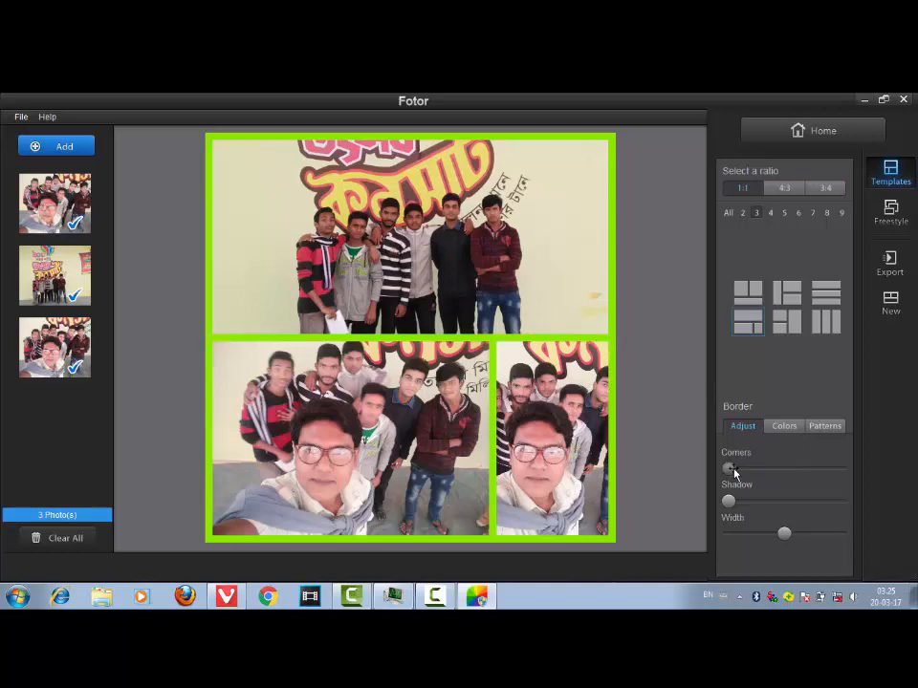
left_click_drag(735, 472, 845, 470)
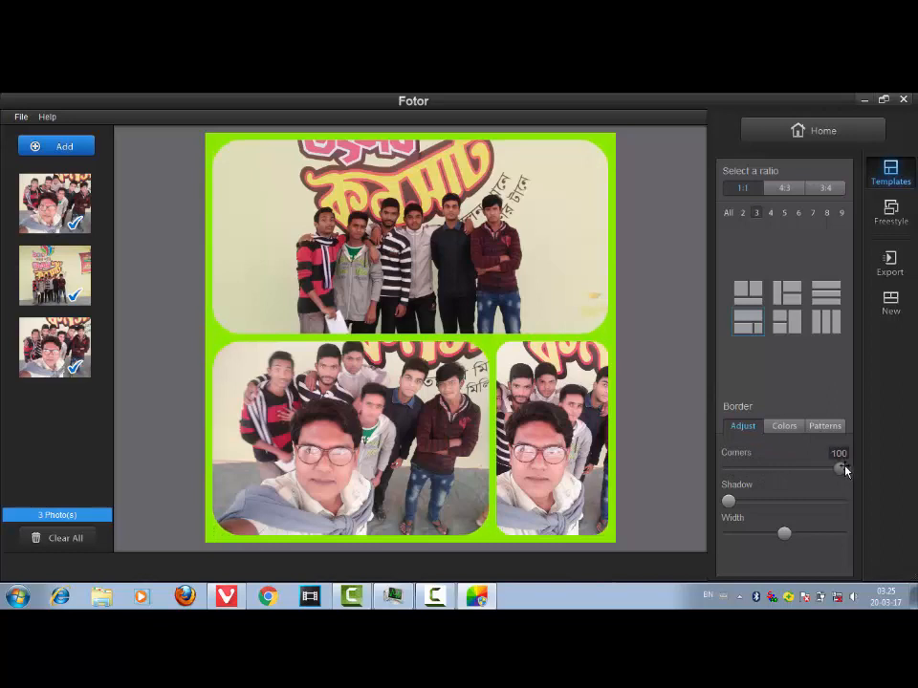
left_click_drag(729, 501, 835, 495)
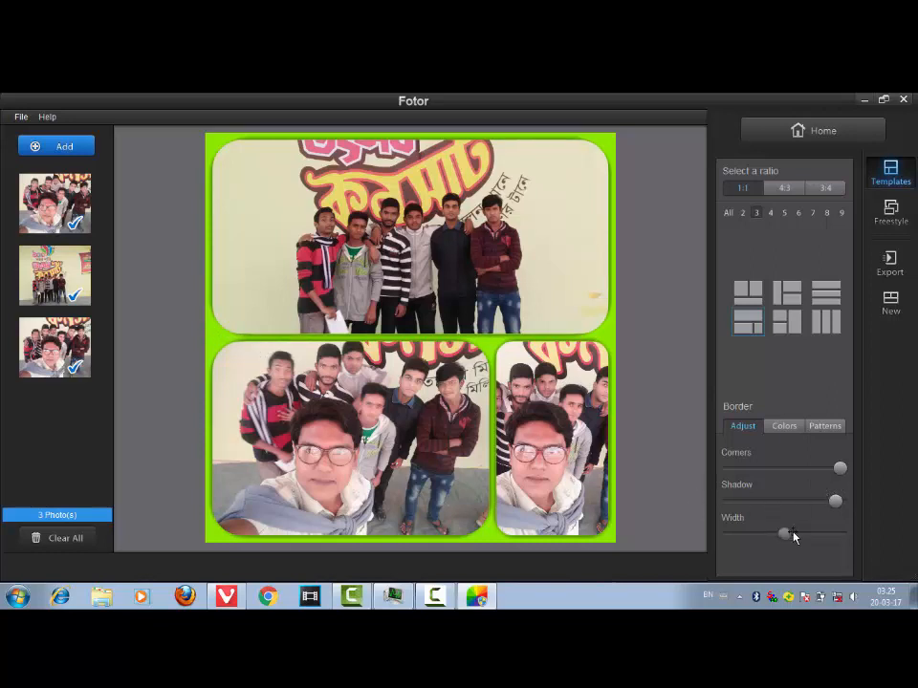
left_click_drag(793, 537, 810, 525)
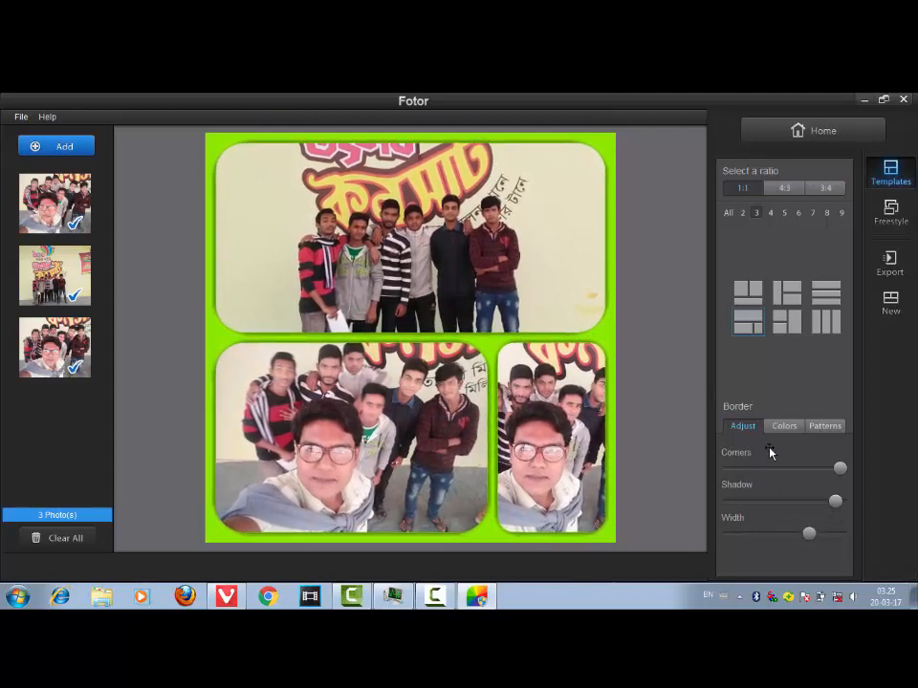
- Try several border patterns and apply the red plaid pattern
left_click(824, 427)
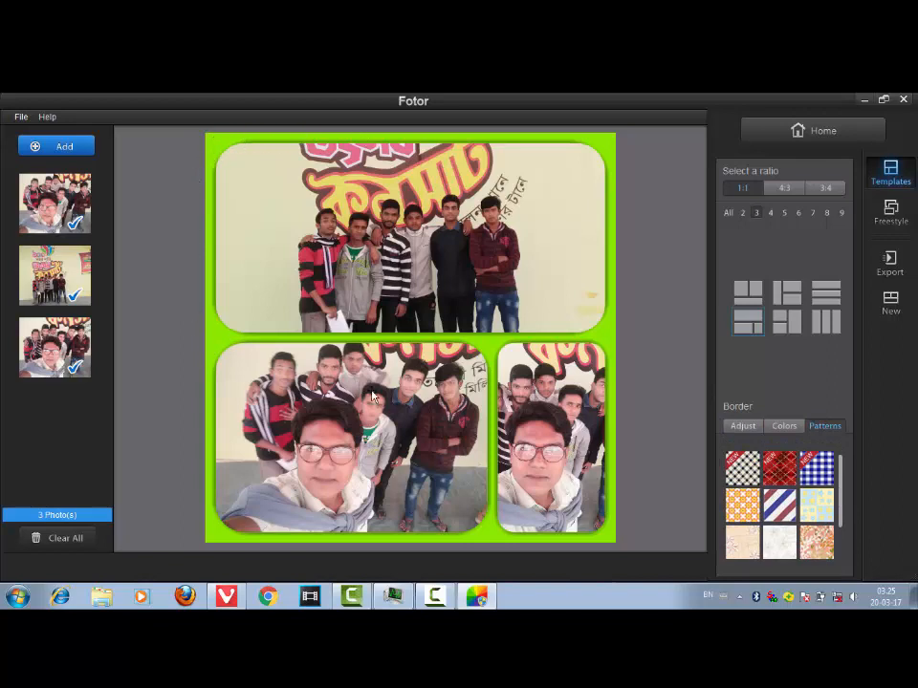
left_click(785, 475)
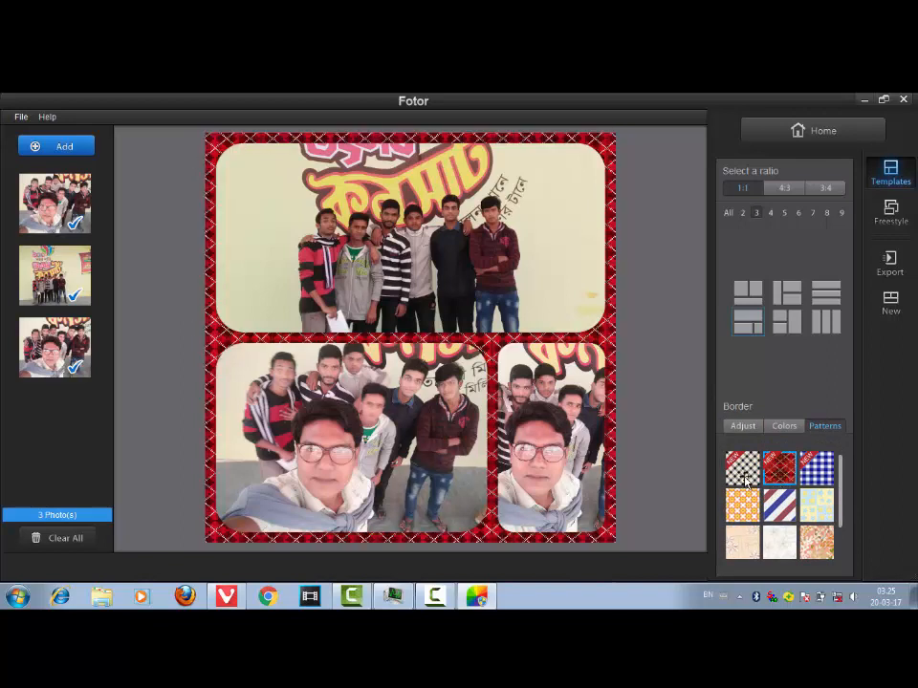
left_click(824, 539)
left_click(744, 506)
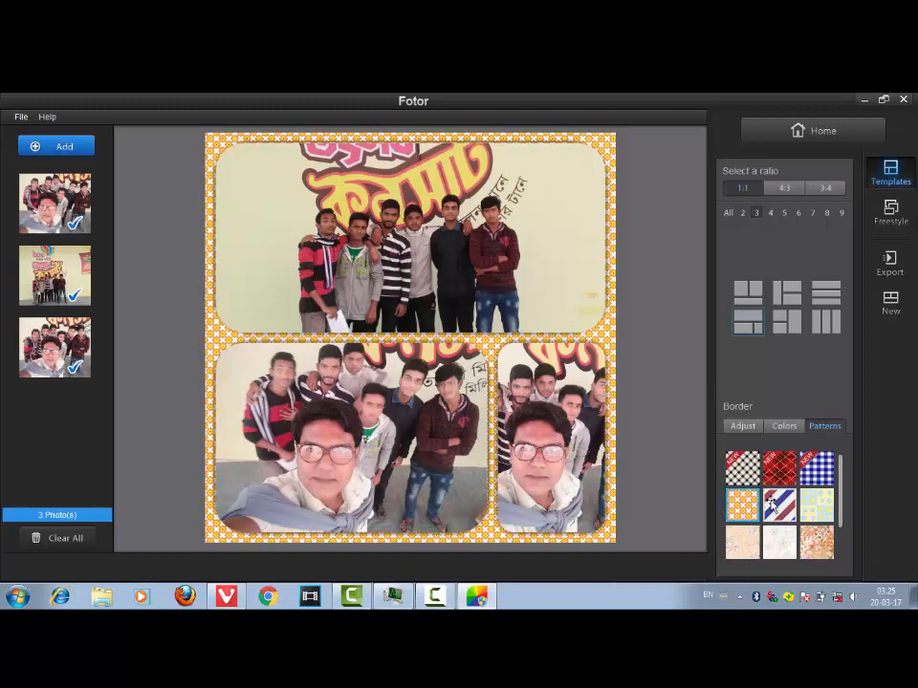
left_click(776, 470)
left_click(745, 475)
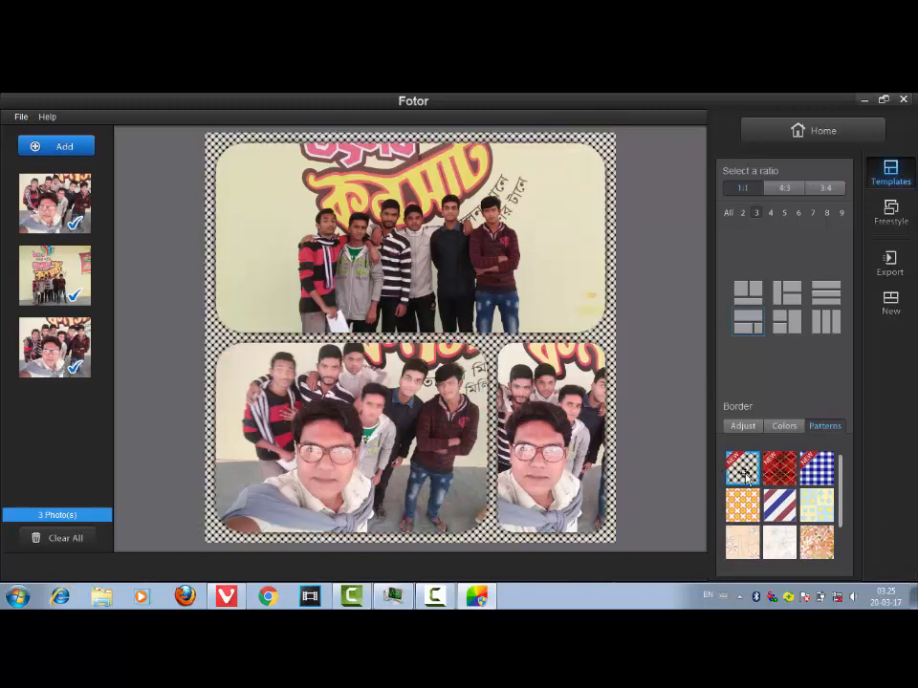
left_click(779, 473)
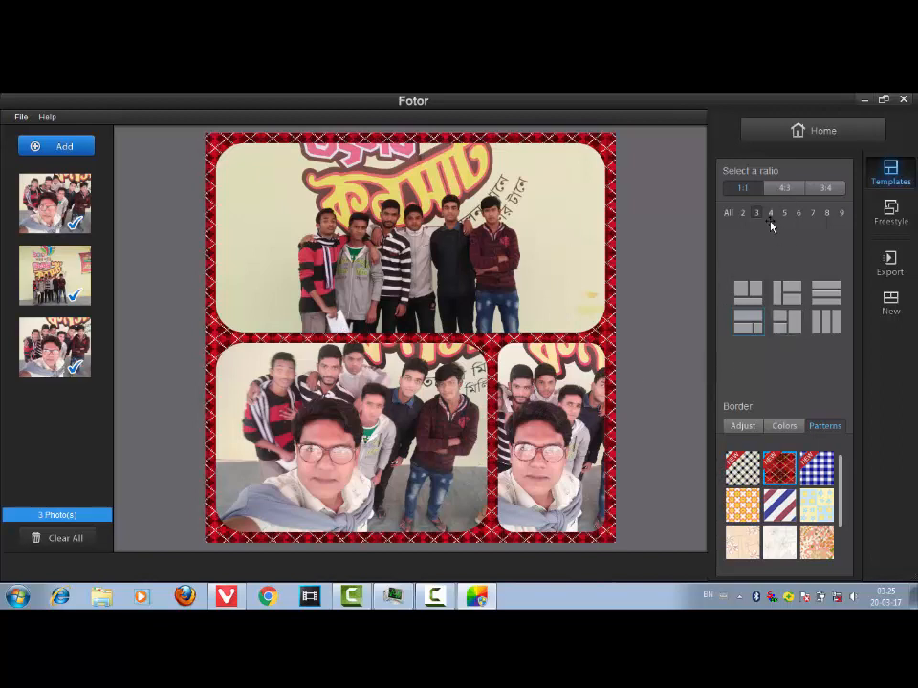
- Switch to the three-photo layout with two stacked cells beside a tall one
left_click(842, 213)
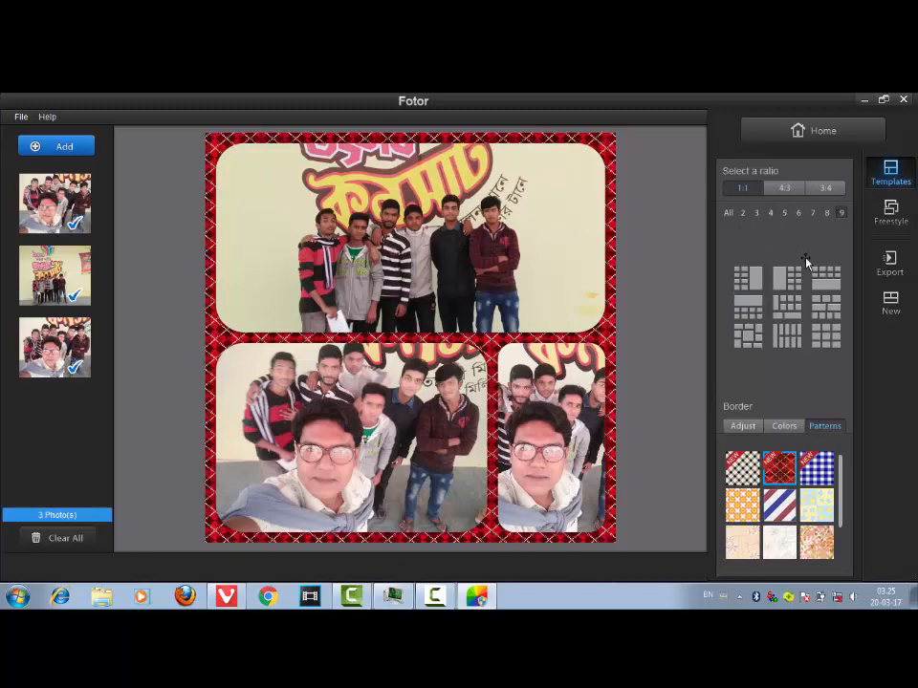
left_click(787, 335)
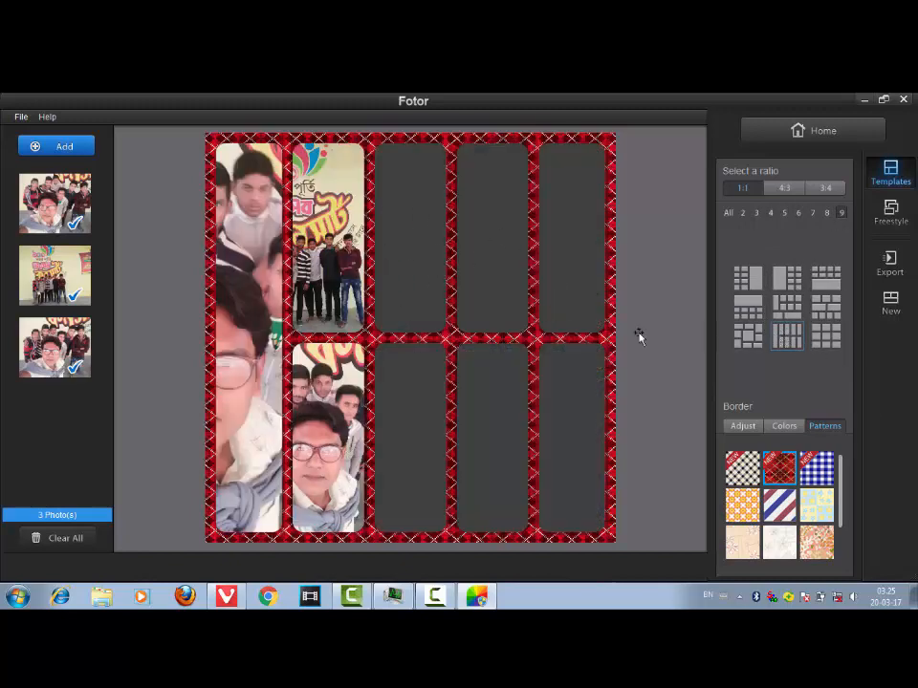
left_click(758, 213)
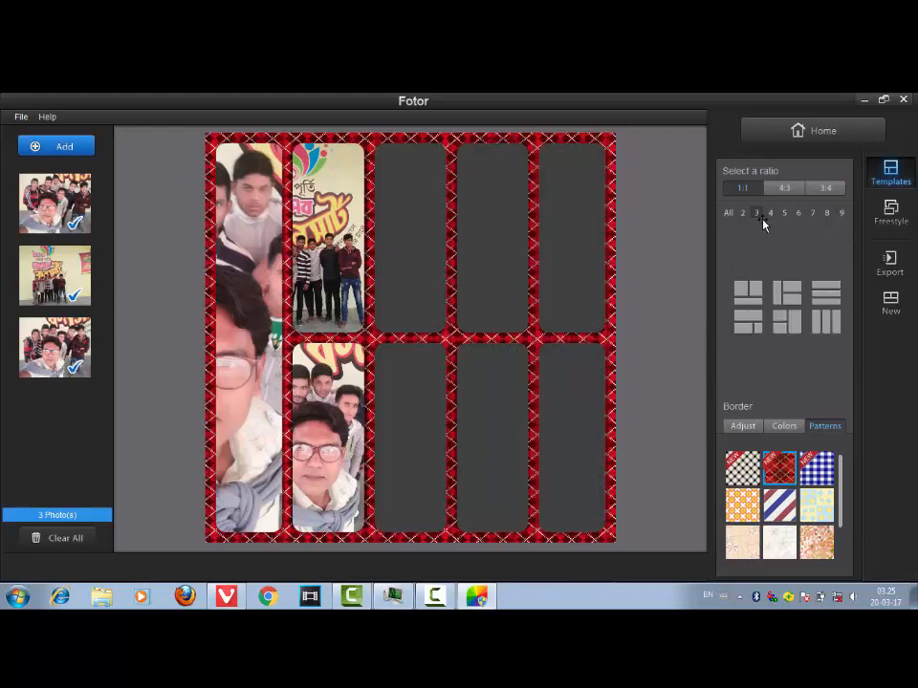
left_click(784, 323)
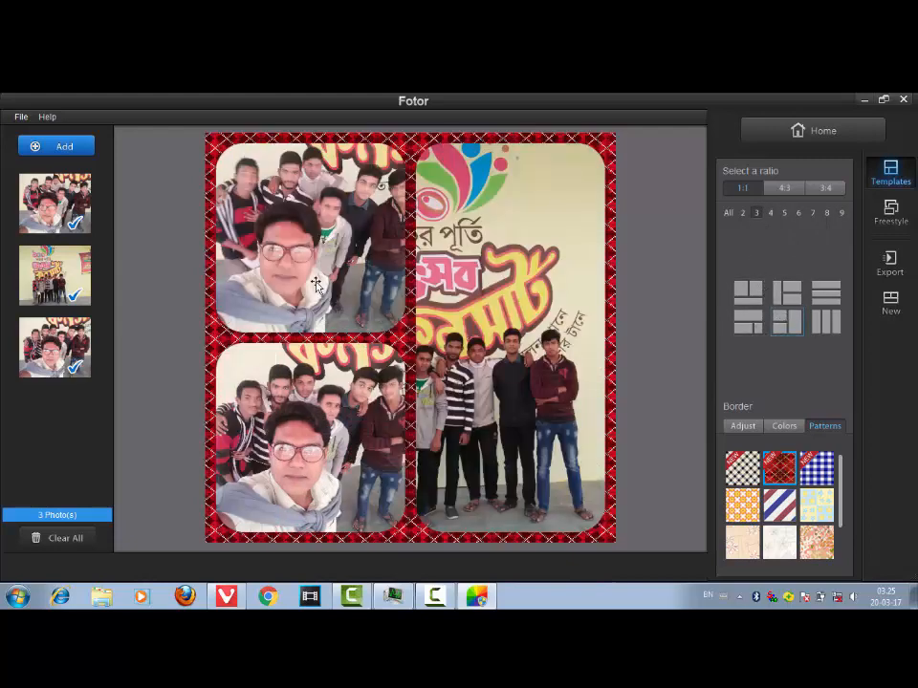
- Swap the banner photo into the top-left cell and the close-up selfie into the tall cell
mouse_move(303, 267)
left_mouse_down()
mouse_move(332, 278)
mouse_move(309, 272)
left_mouse_up()
left_click_drag(467, 287, 316, 262)
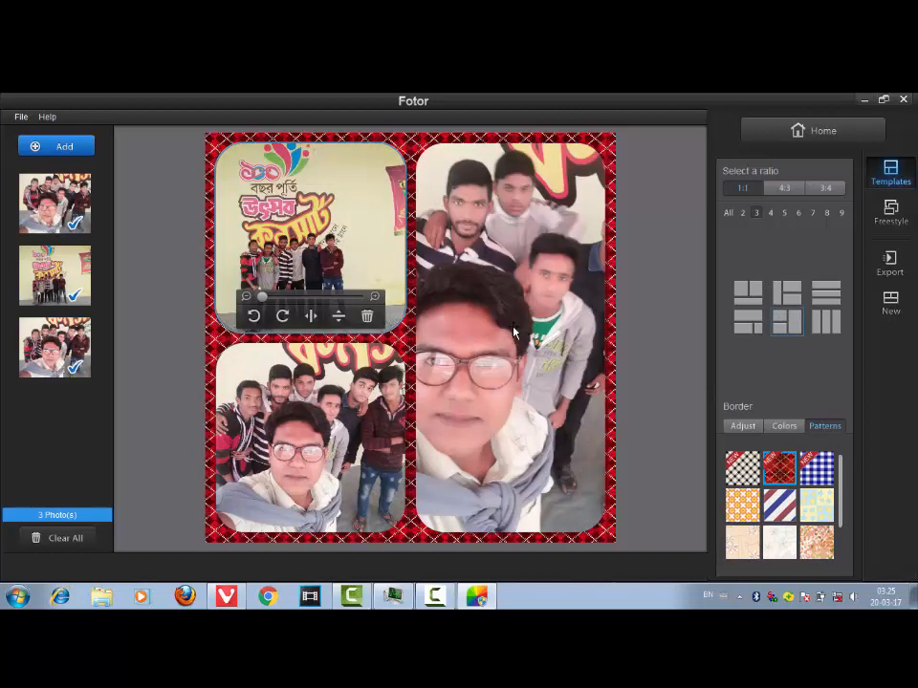
left_click(143, 234)
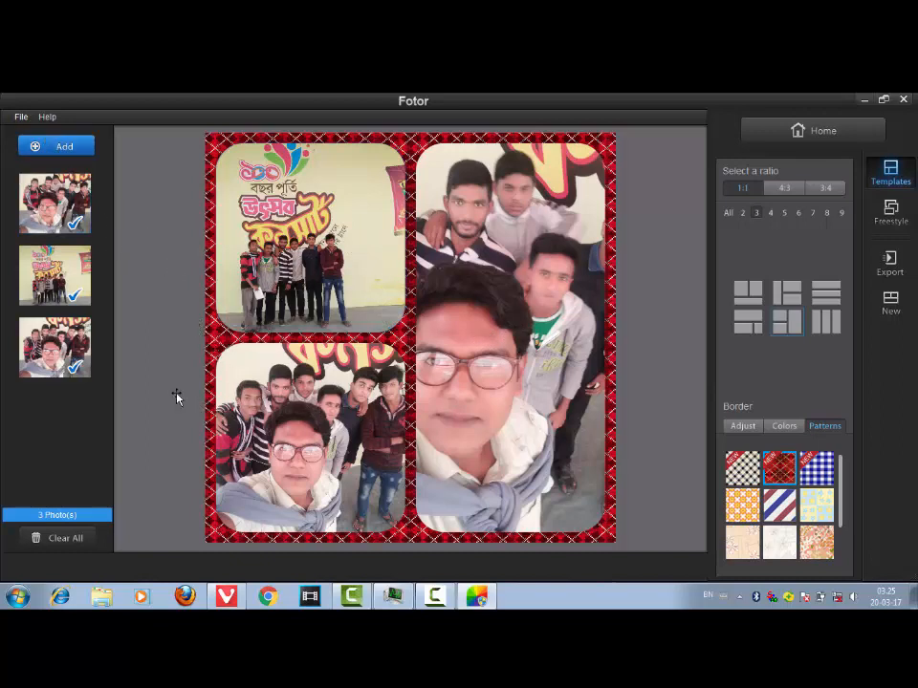
- Save the collage as a high-quality JPG to the Documents folder
left_click(20, 116)
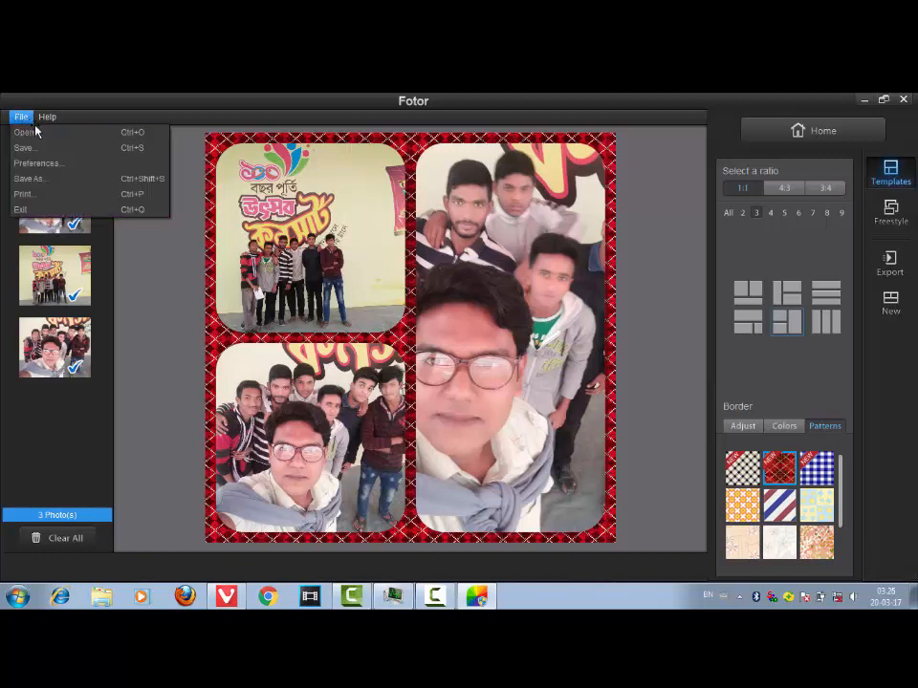
left_click(32, 149)
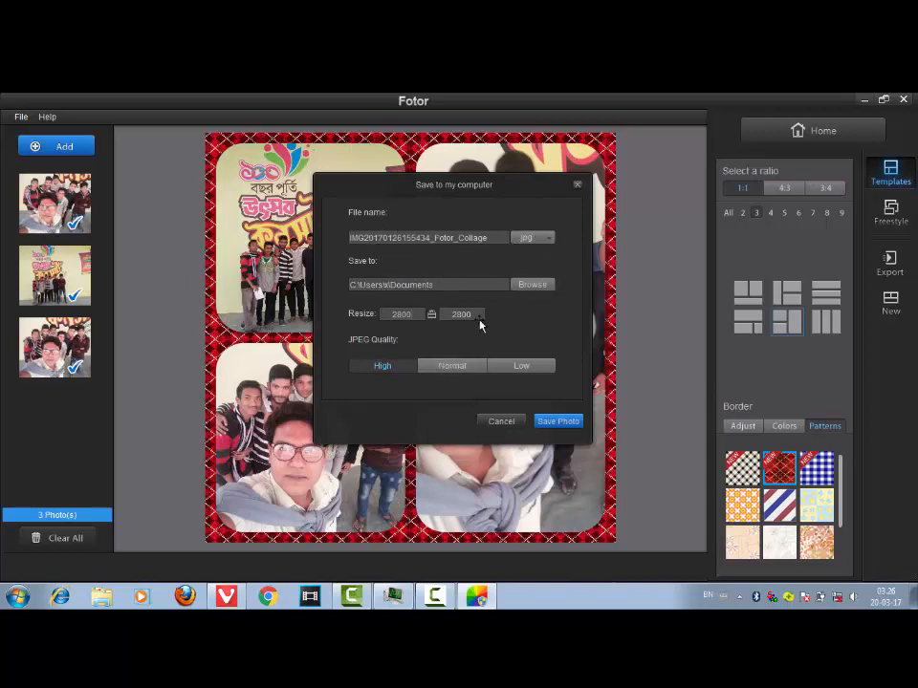
left_click(558, 424)
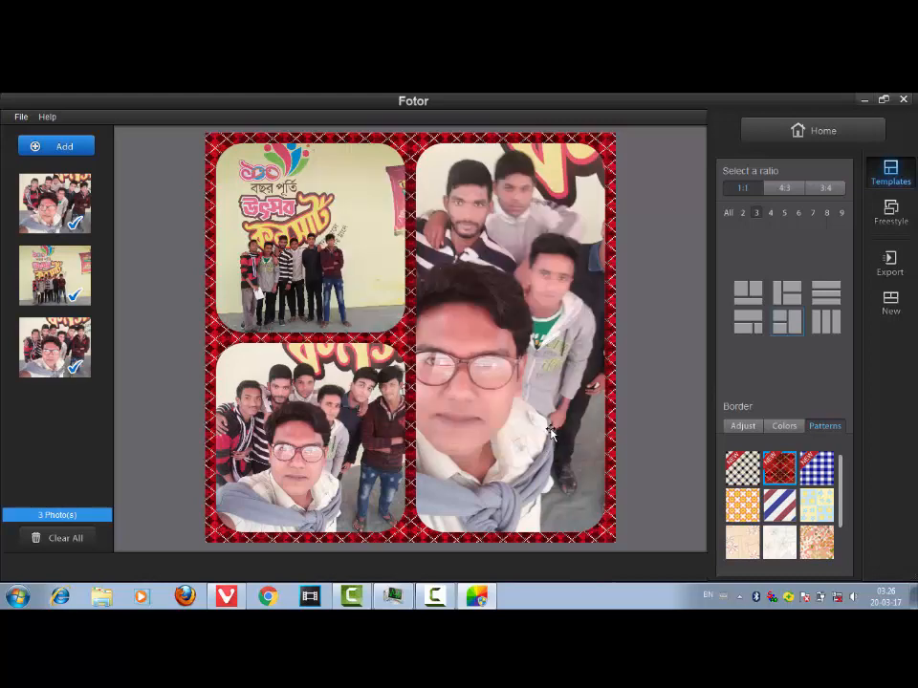